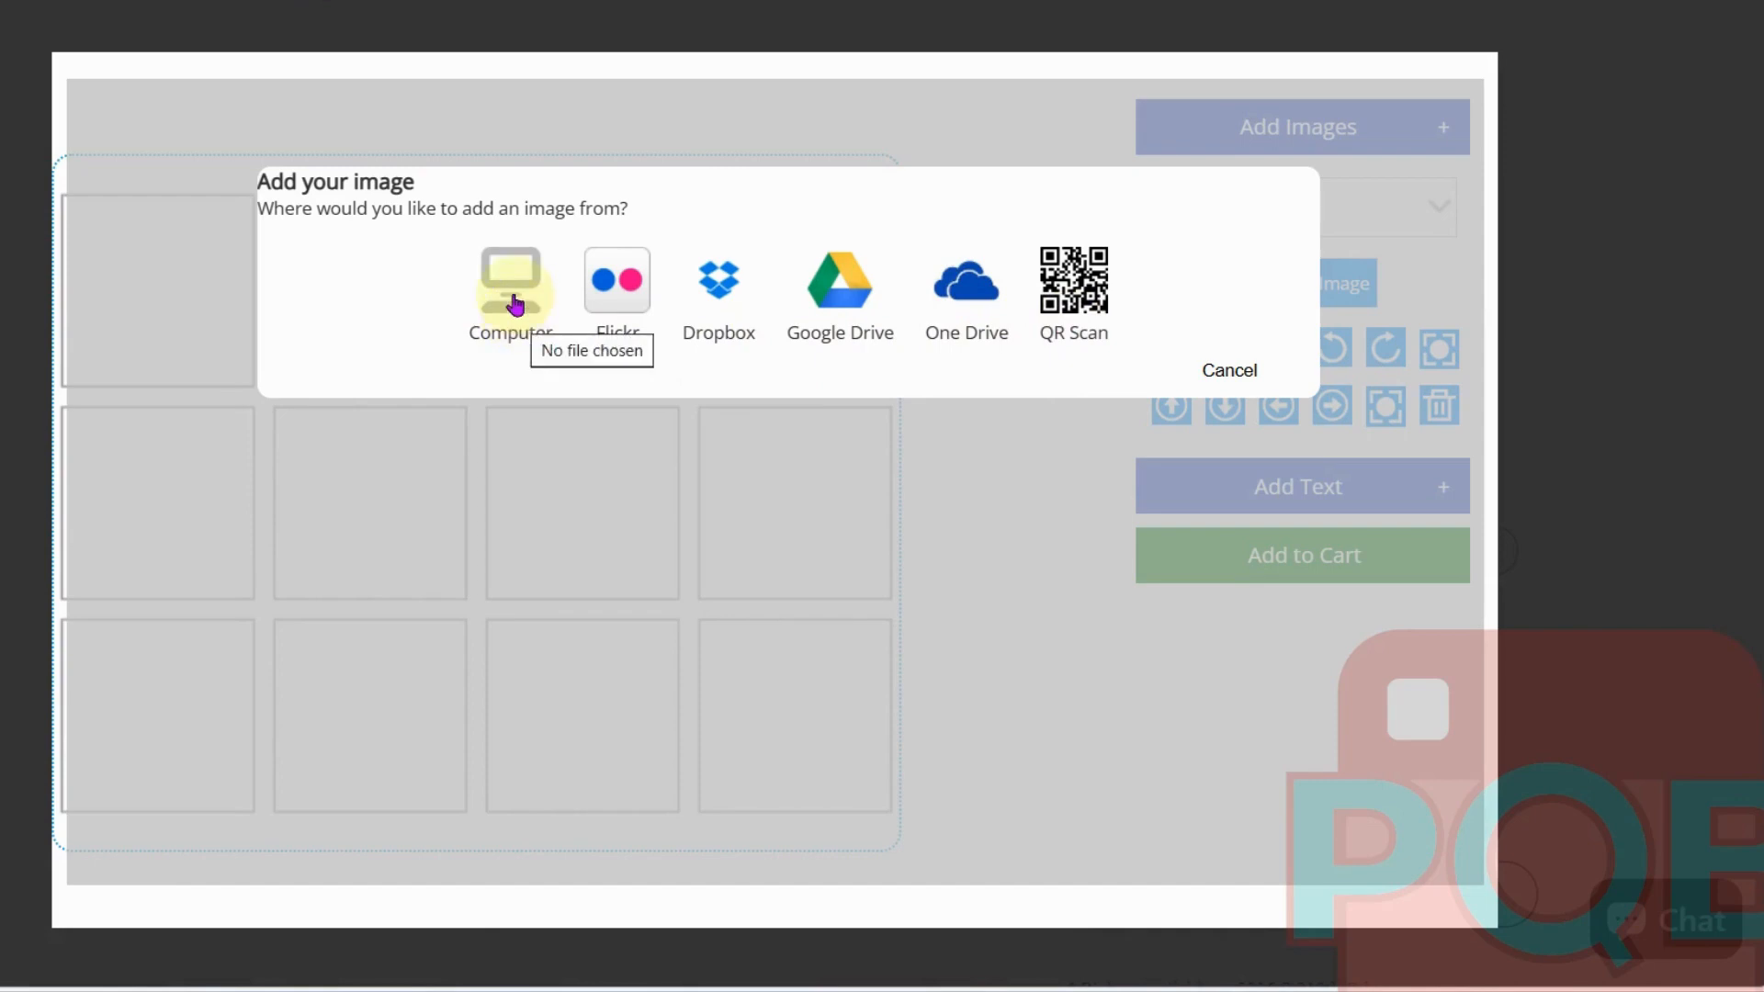
Insert the photo IMG 3692-1 from the computer into Block-1 and shift it upward within its square
{"action": "left_click", "coordinate": [517, 323]}
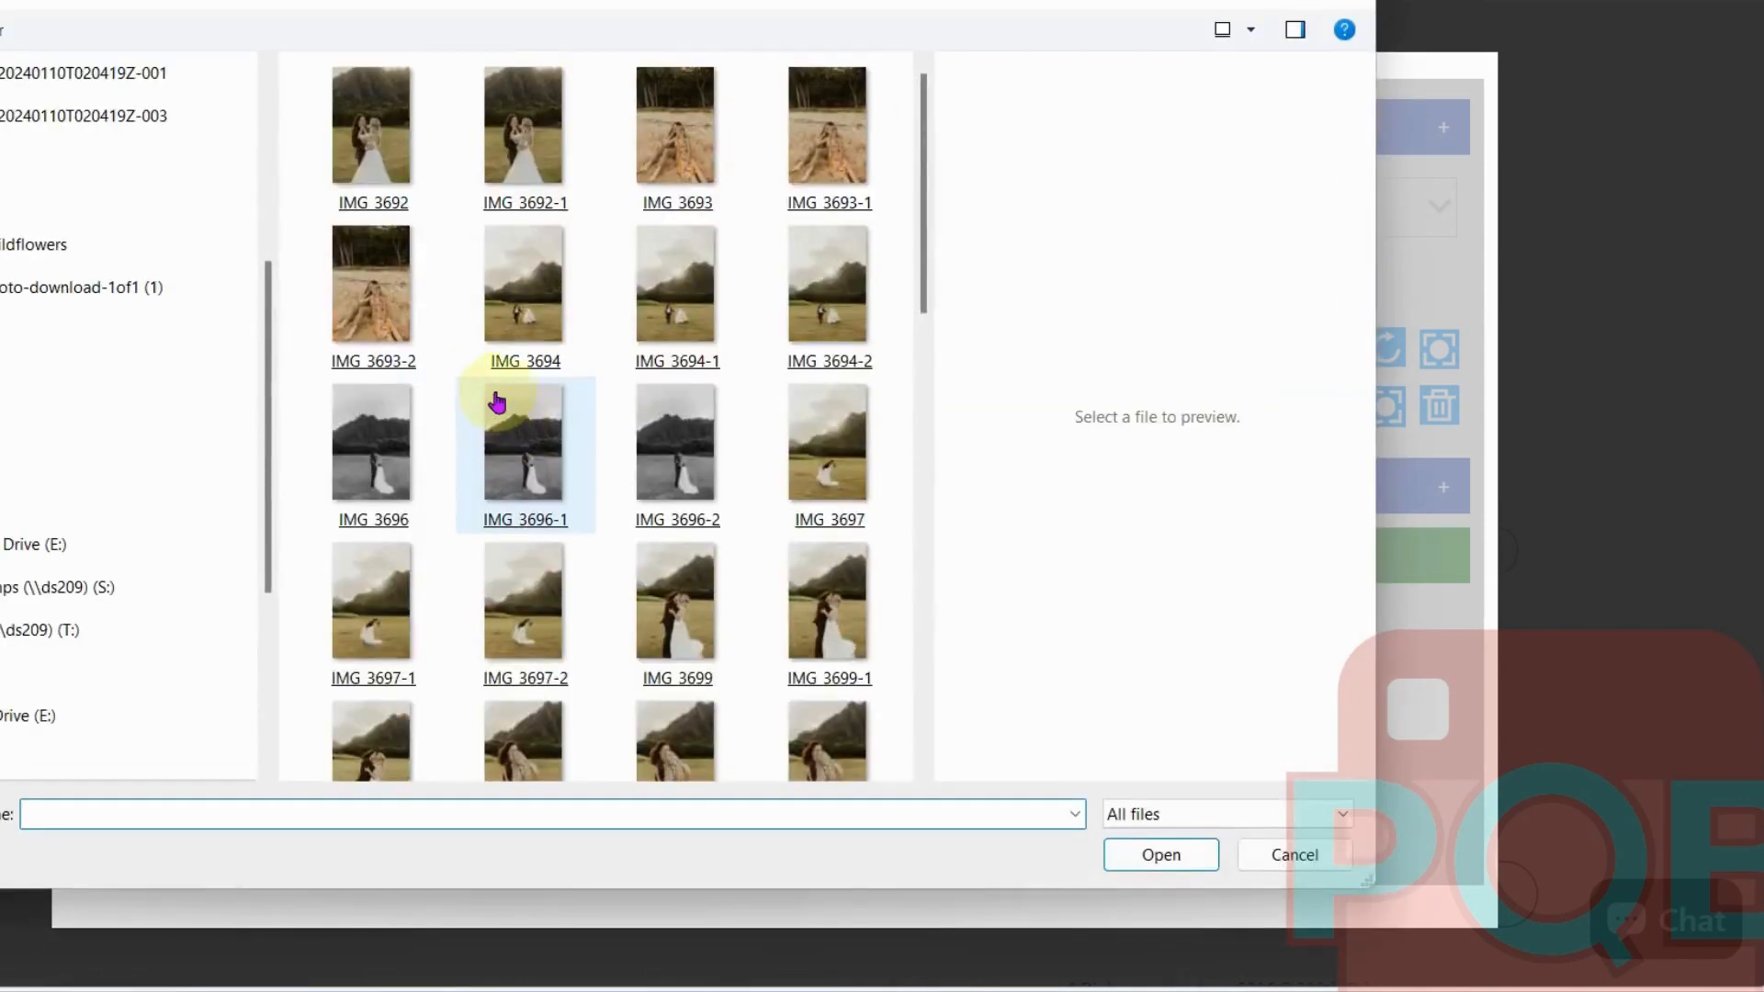
{"action": "double_click", "coordinate": [520, 138]}
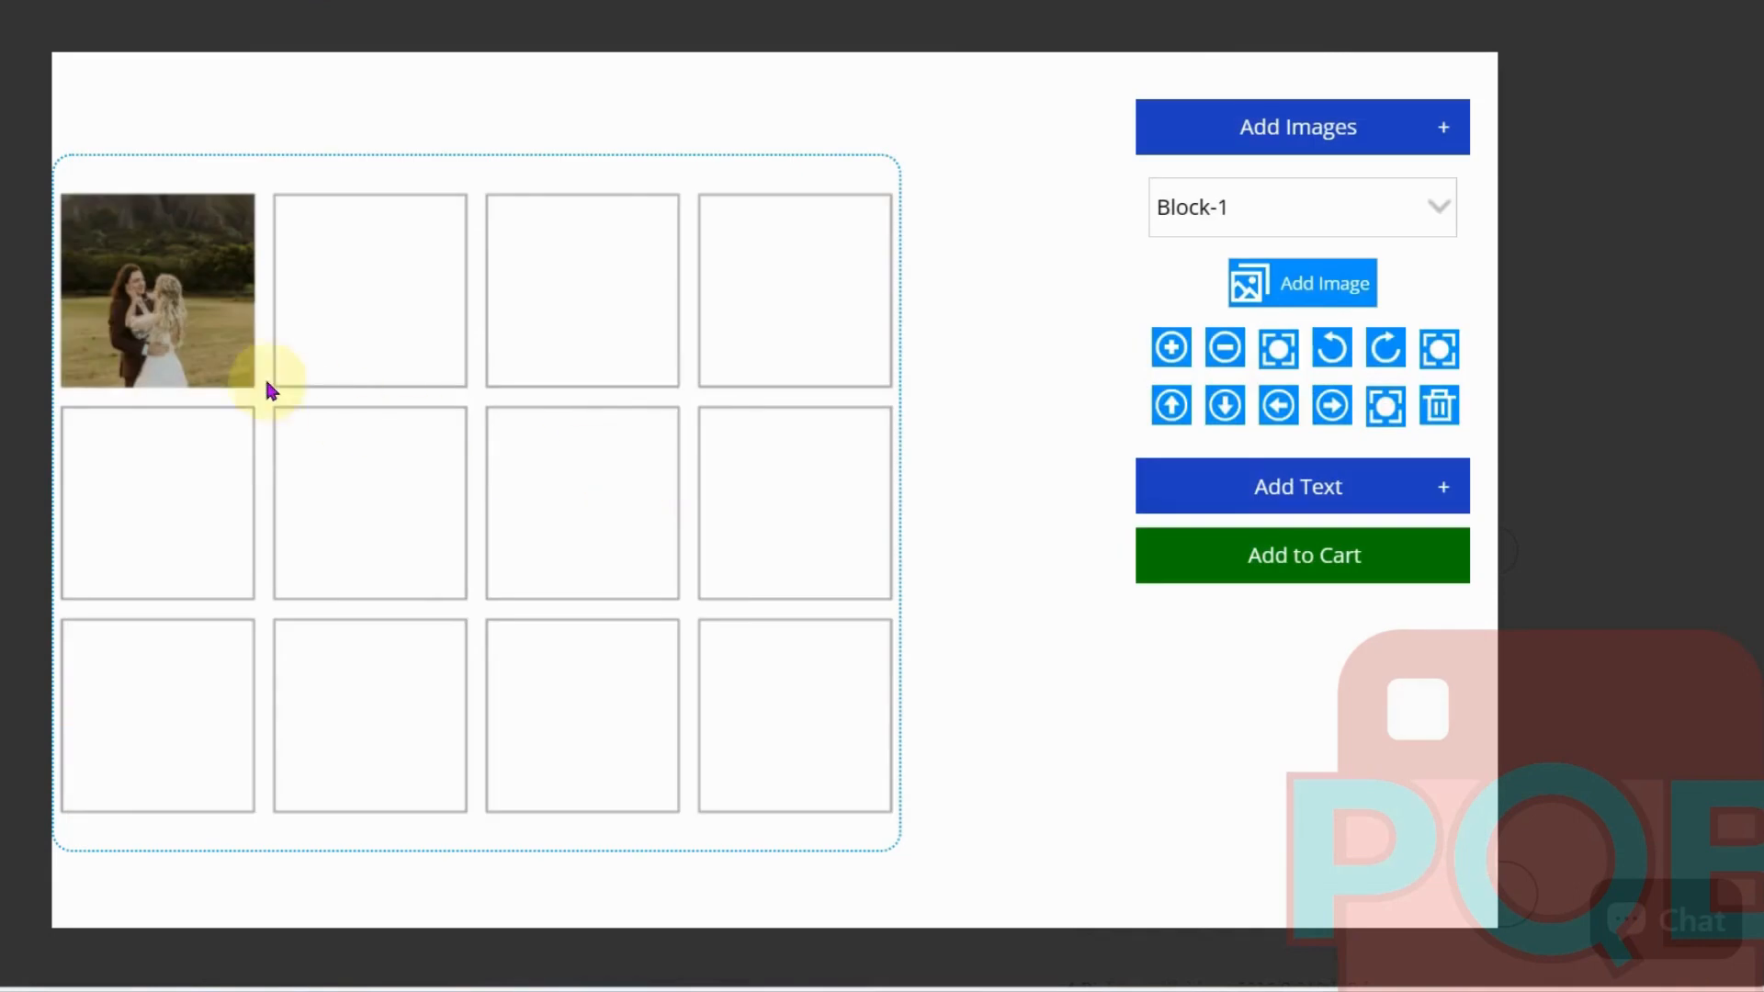
{"action": "left_click", "coordinate": [196, 337]}
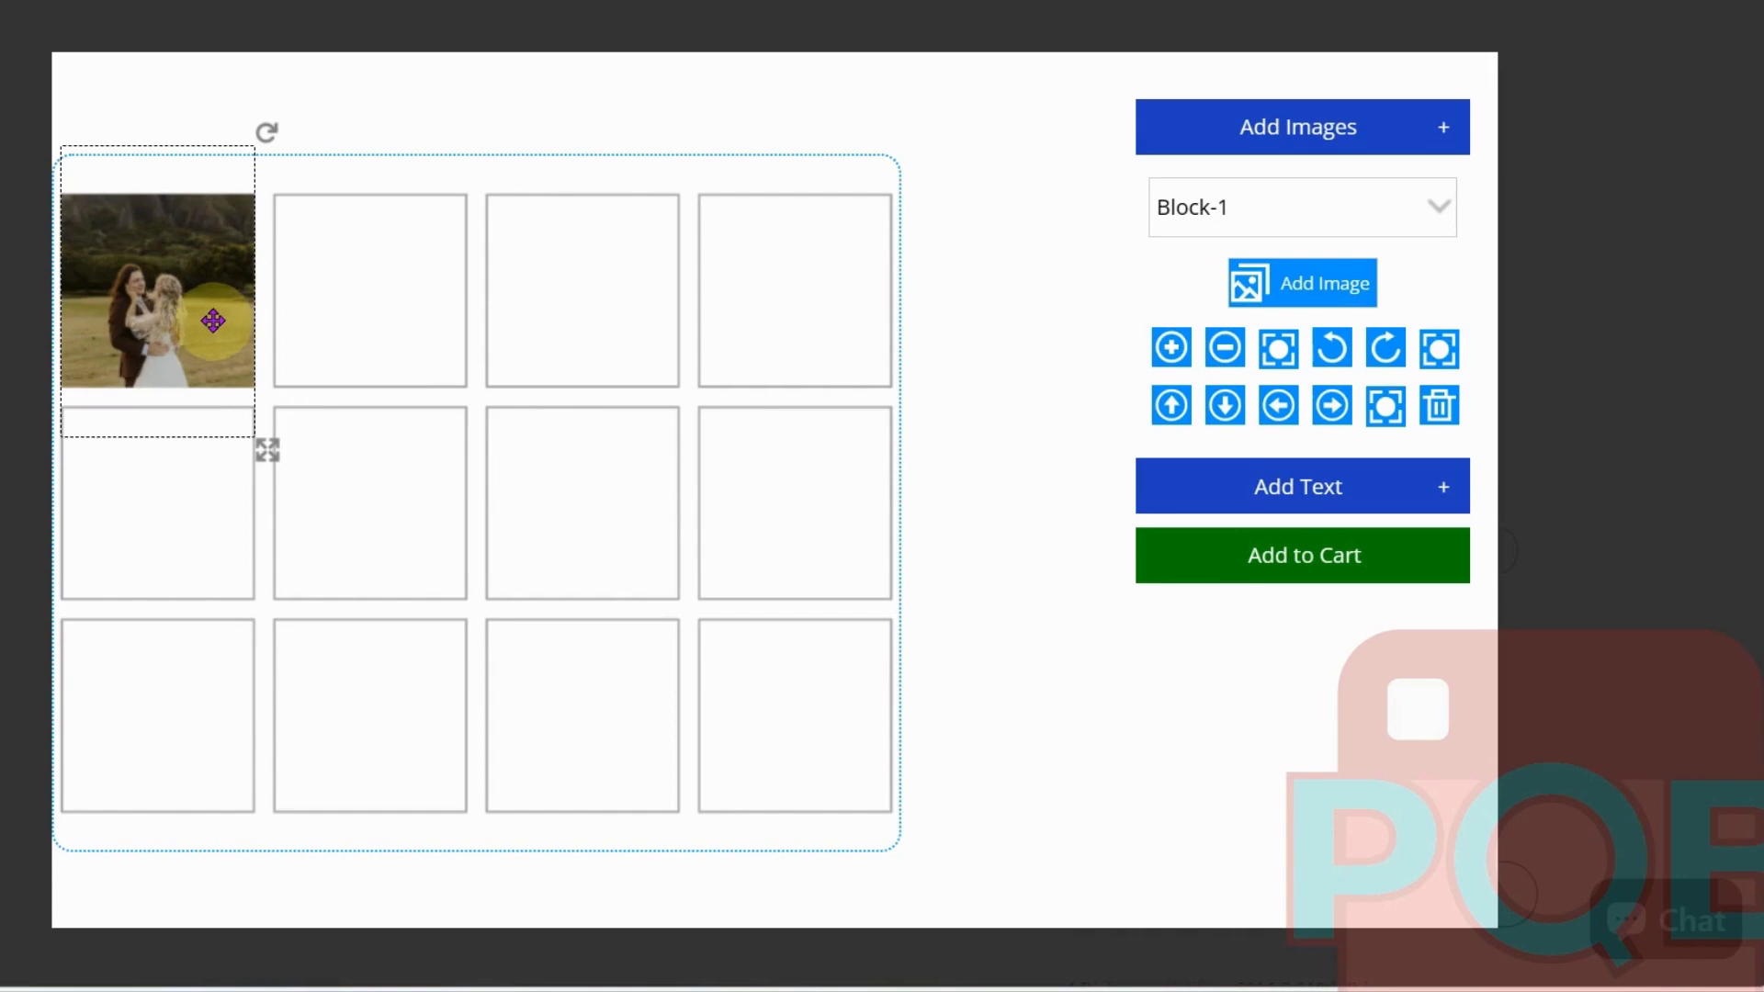
{"action": "left_click", "coordinate": [1174, 409]}
{"action": "left_click", "coordinate": [1175, 414]}
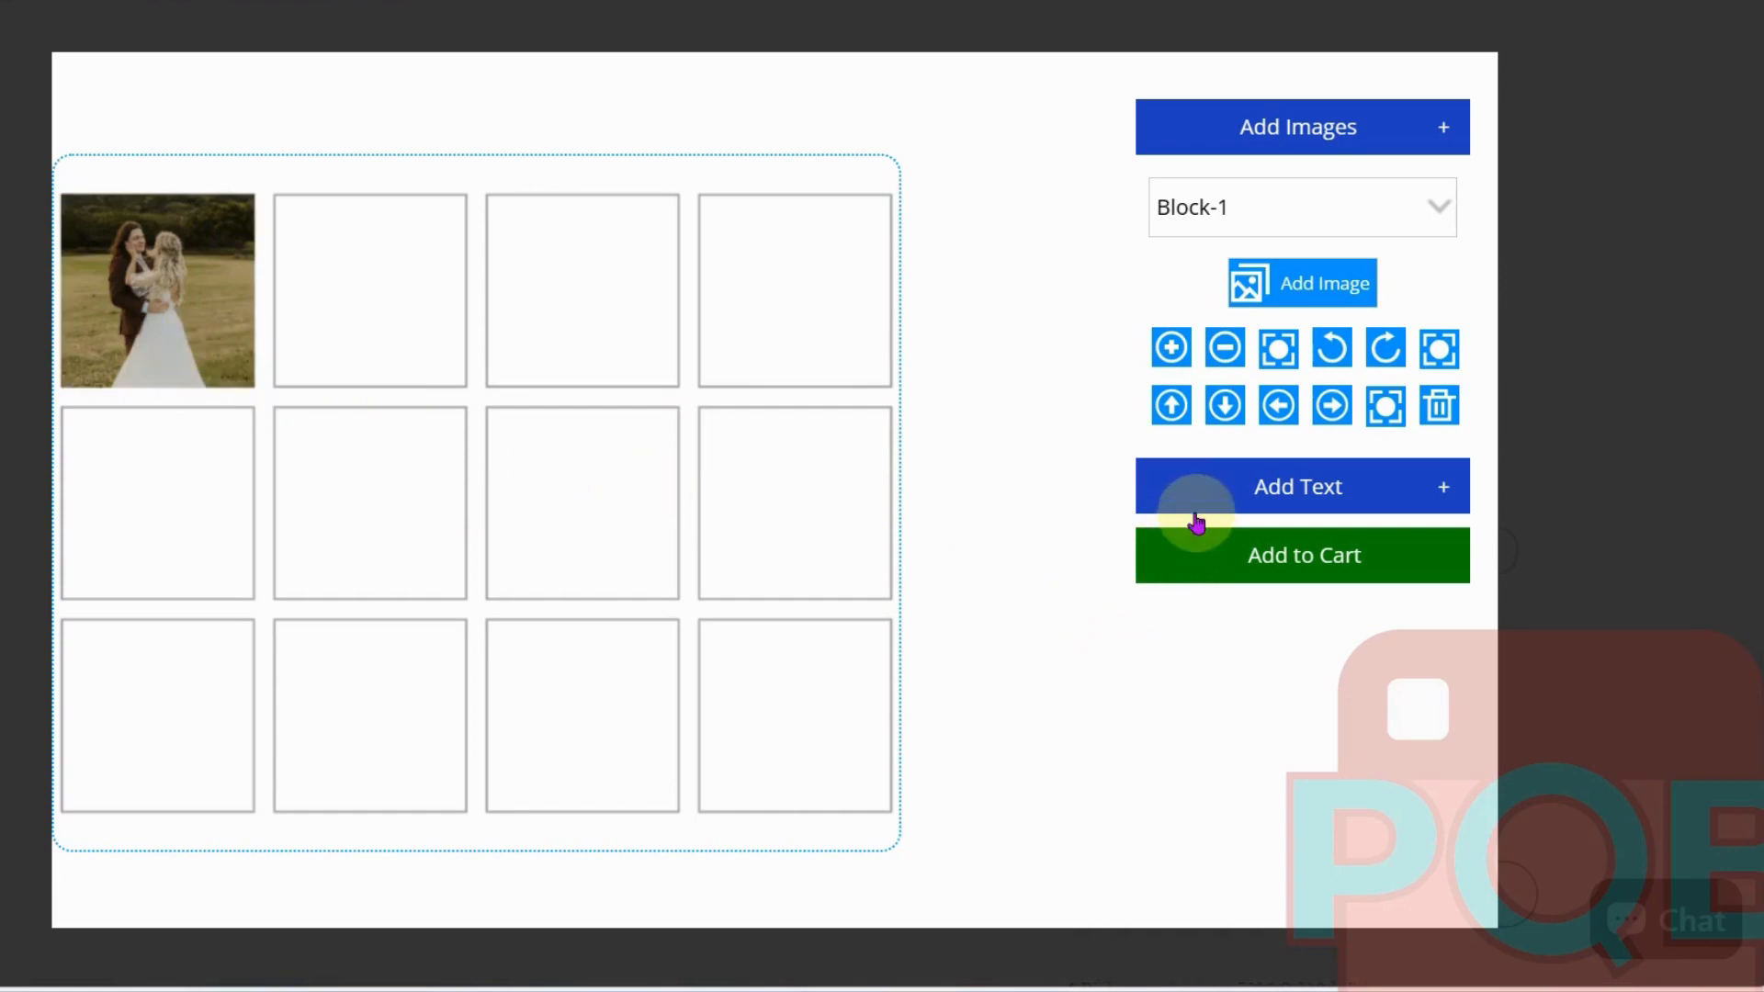
Add the text "Hawaii Photo Shoot" to Block 1 and set its font to Courgette
{"action": "left_click", "coordinate": [1204, 487]}
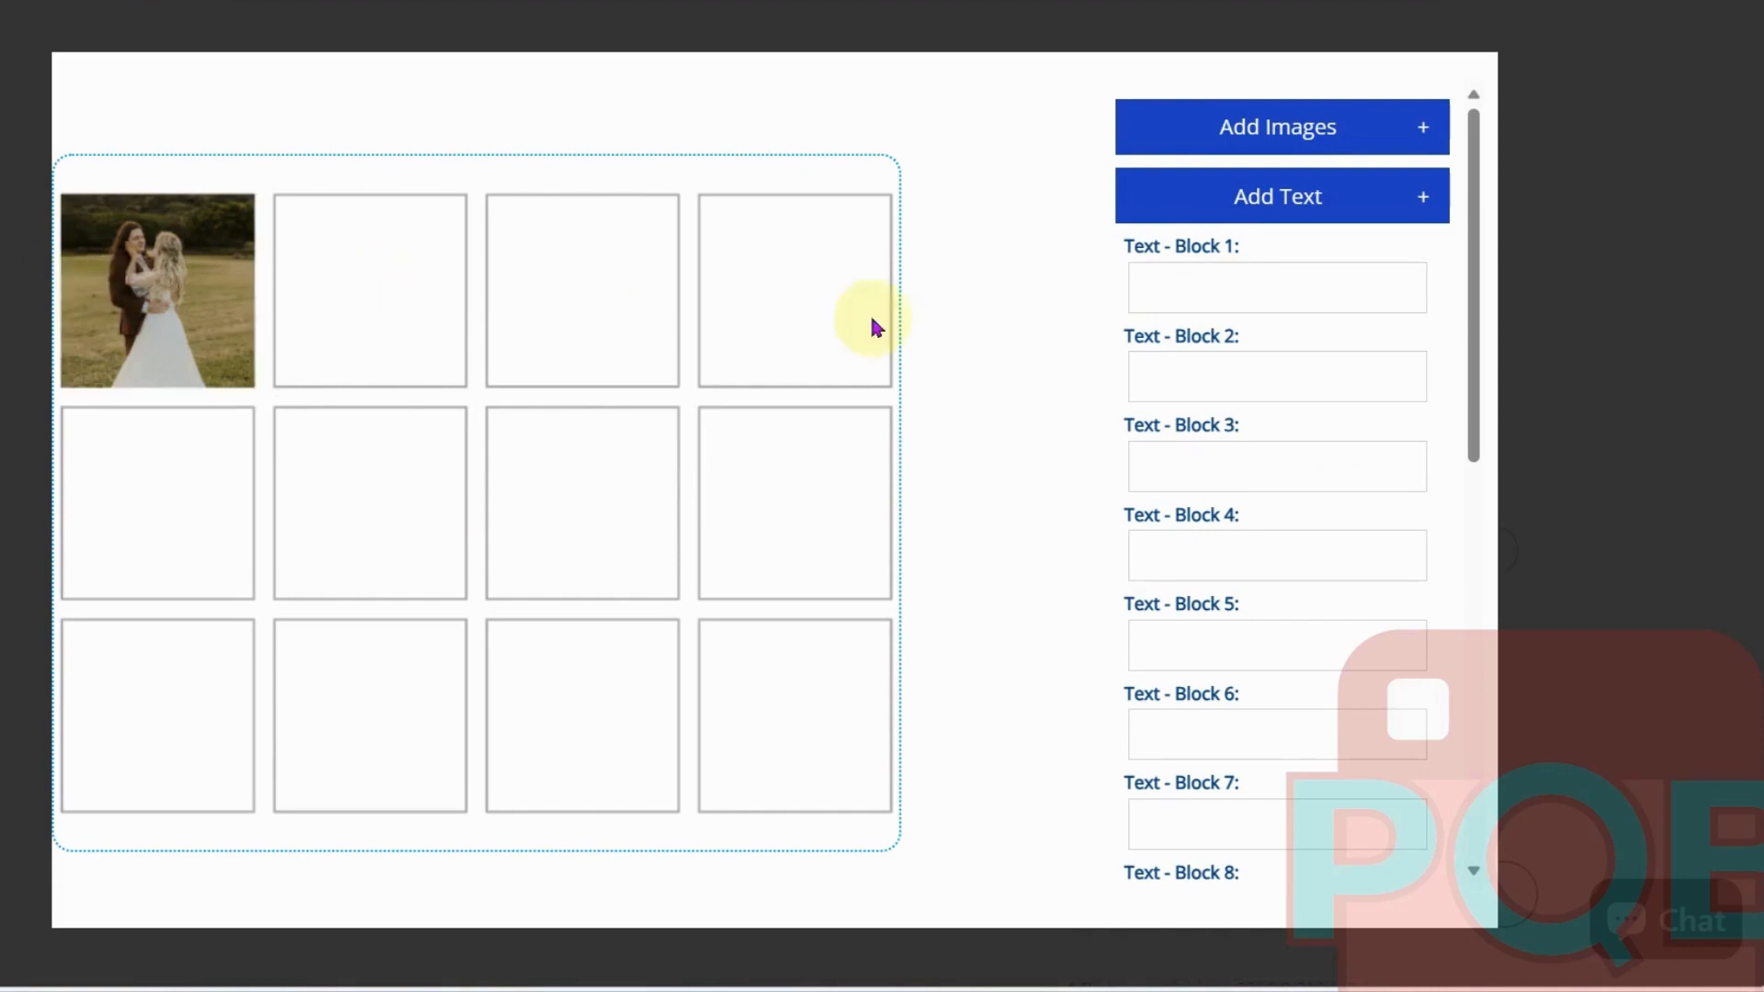
{"action": "left_click", "coordinate": [1210, 293]}
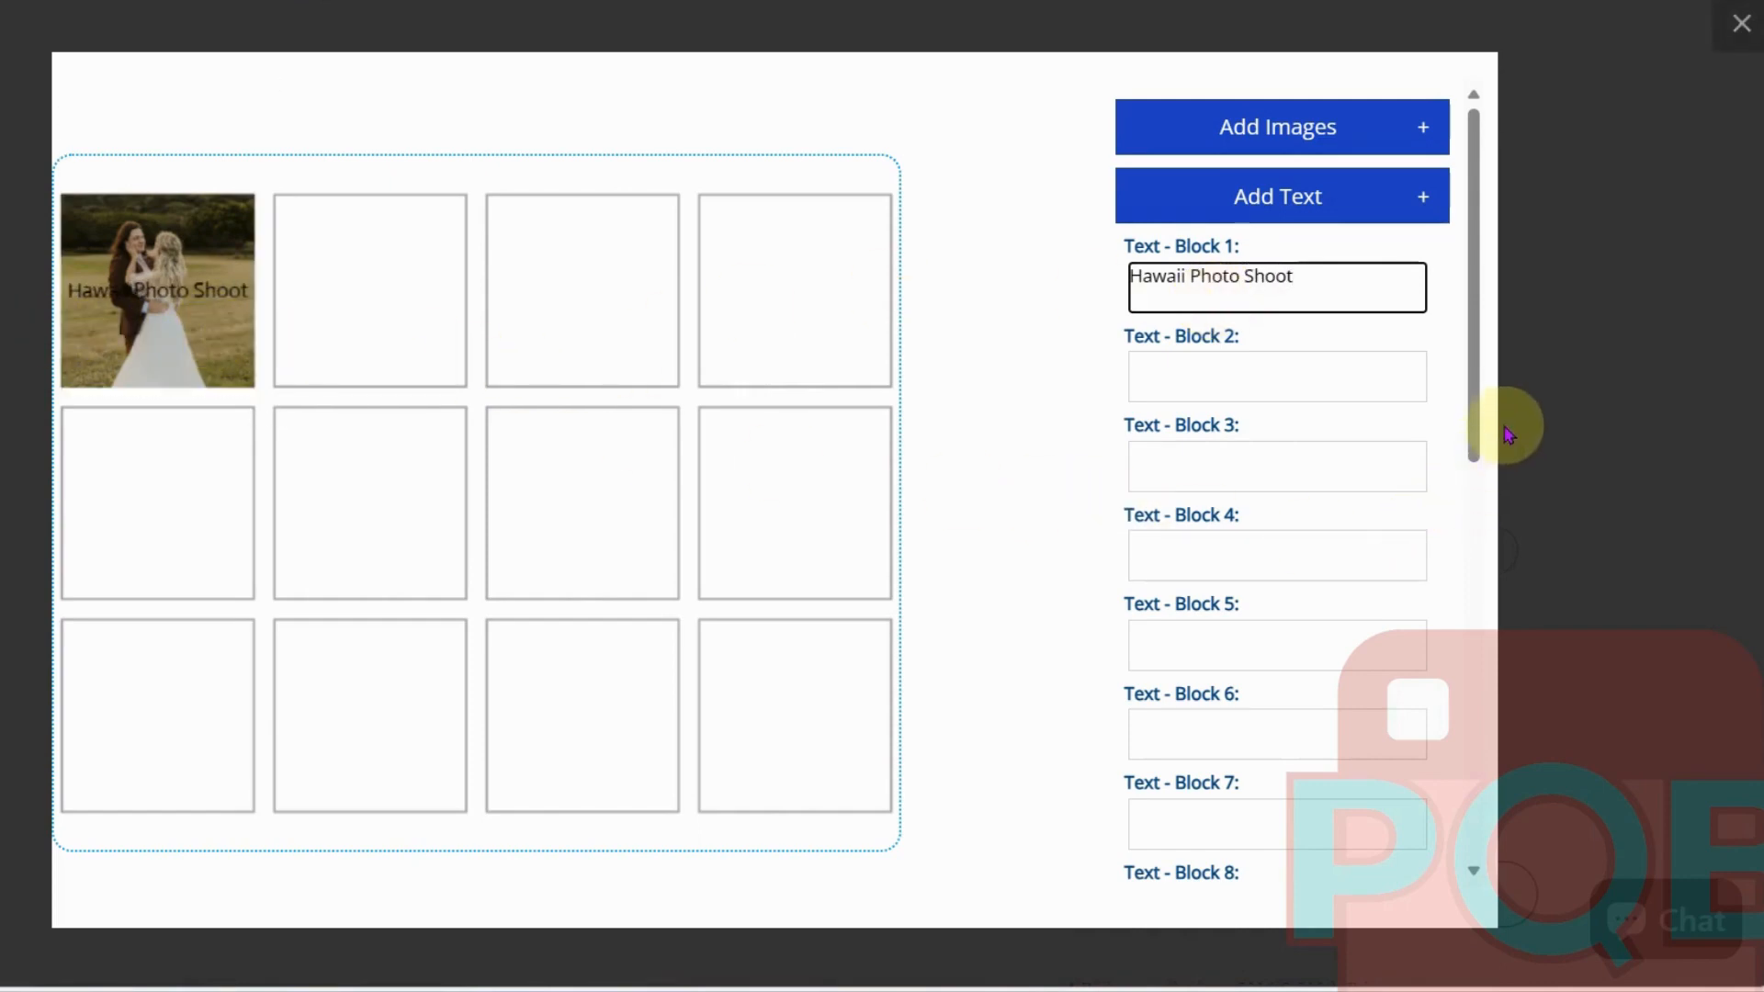
{"action": "left_click_drag", "start_coordinate": [1479, 409], "coordinate": [1390, 725]}
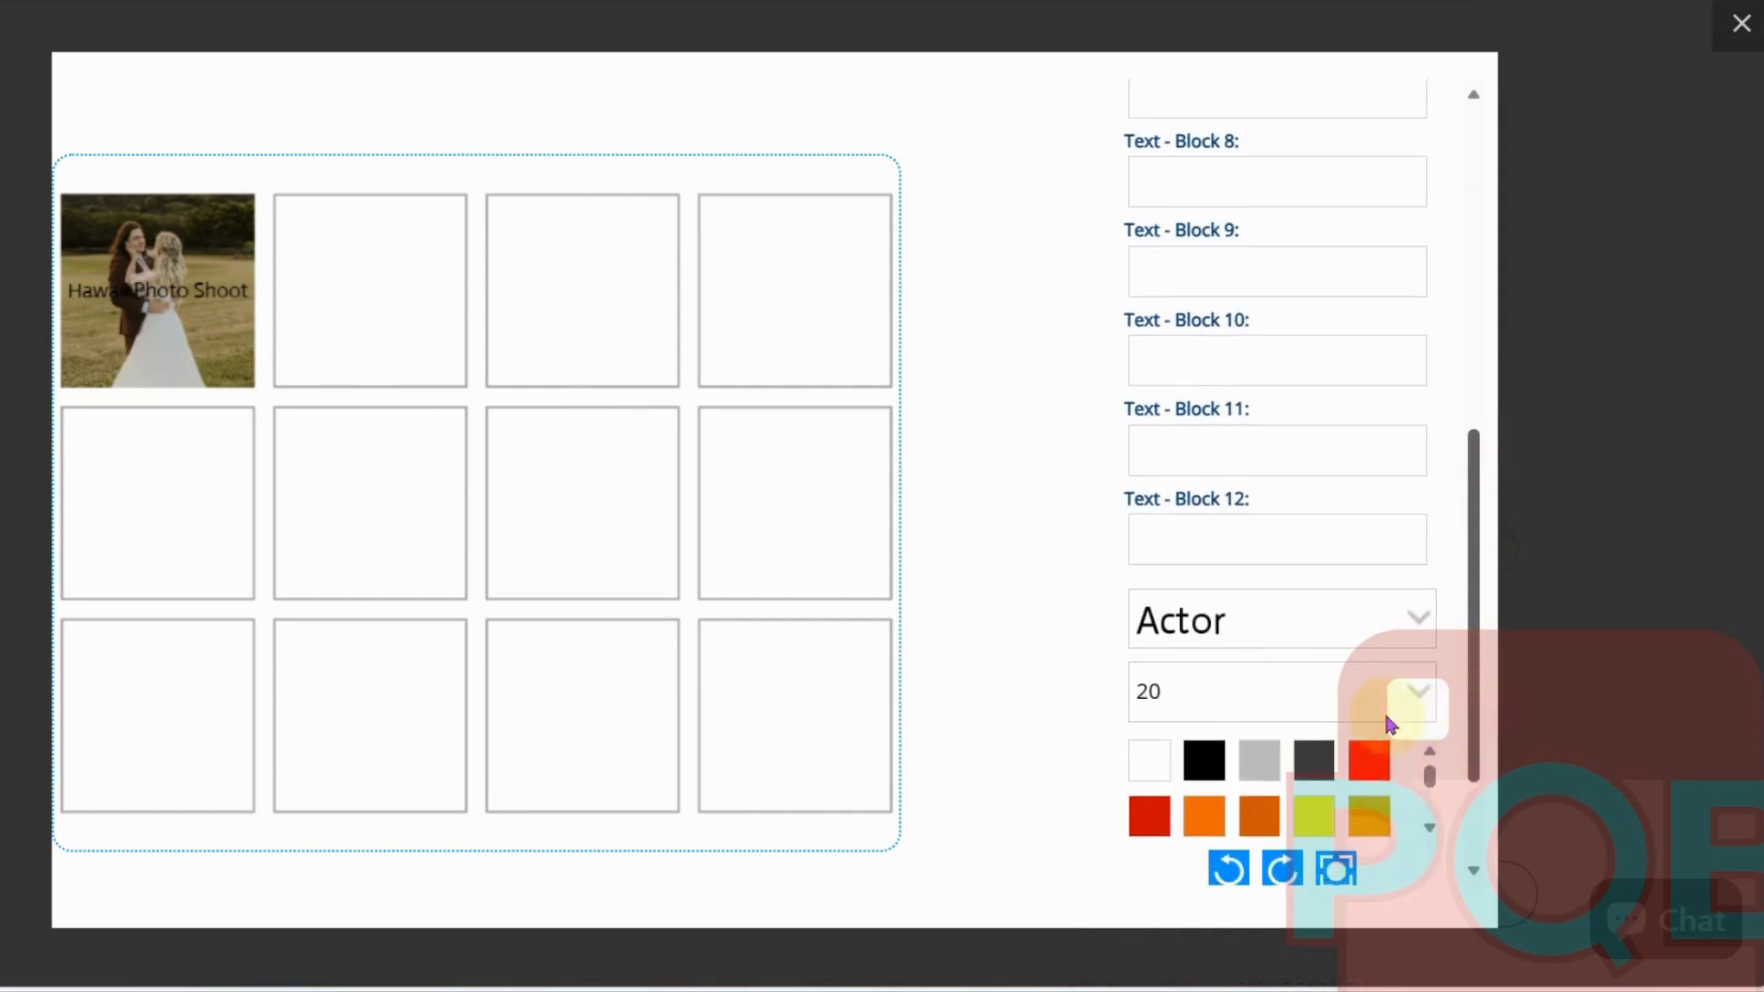
{"action": "left_click", "coordinate": [1286, 641]}
{"action": "scroll", "coordinate": [1323, 775], "scroll_direction": "down", "scroll_amount": 3}
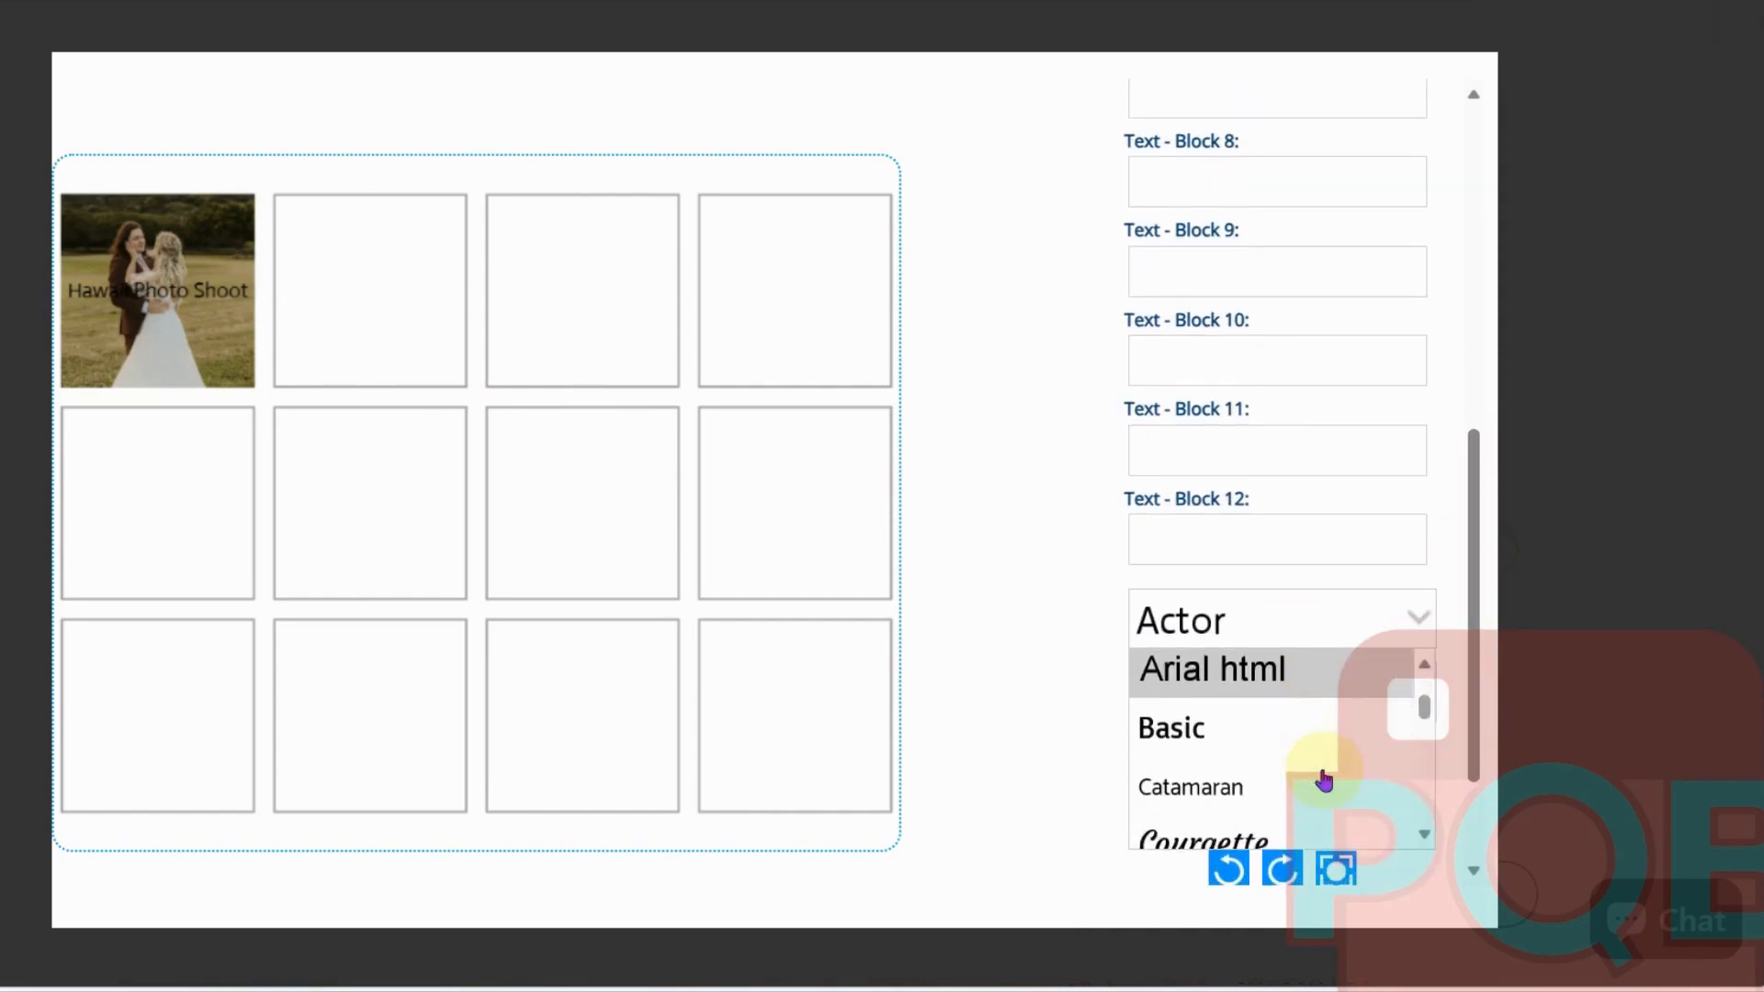
{"action": "left_click", "coordinate": [1254, 749]}
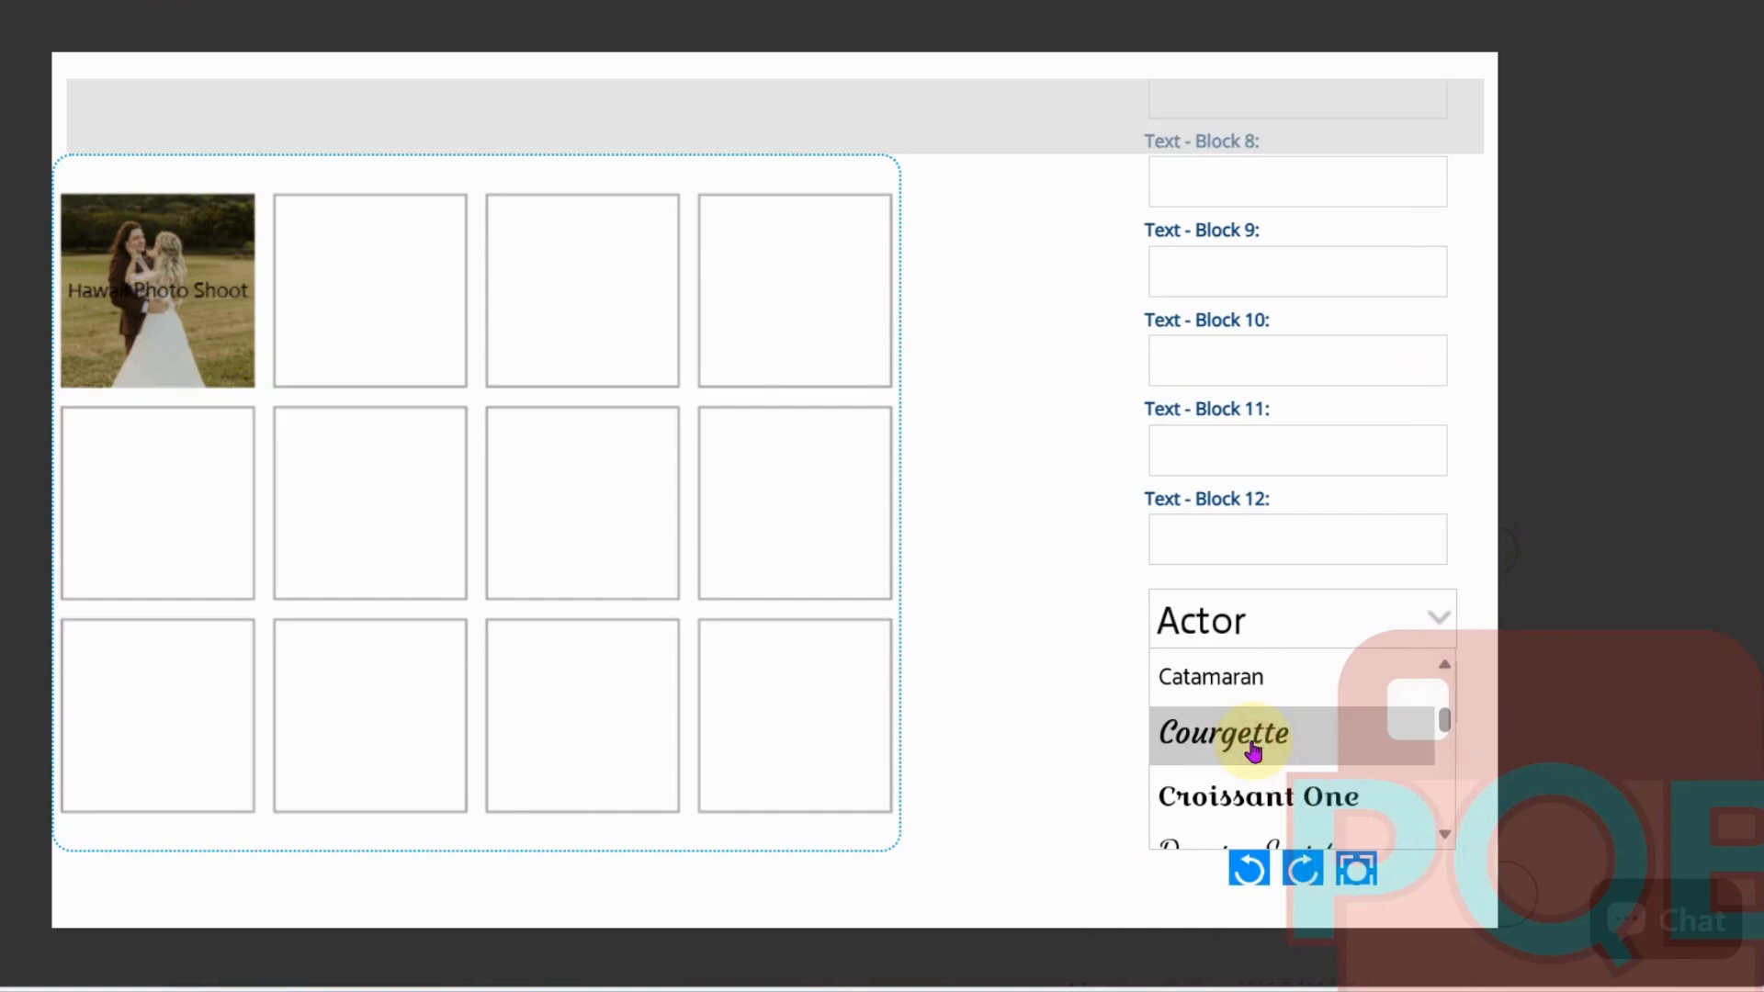
{"action": "scroll", "coordinate": [1323, 725], "scroll_direction": "down", "scroll_amount": 3}
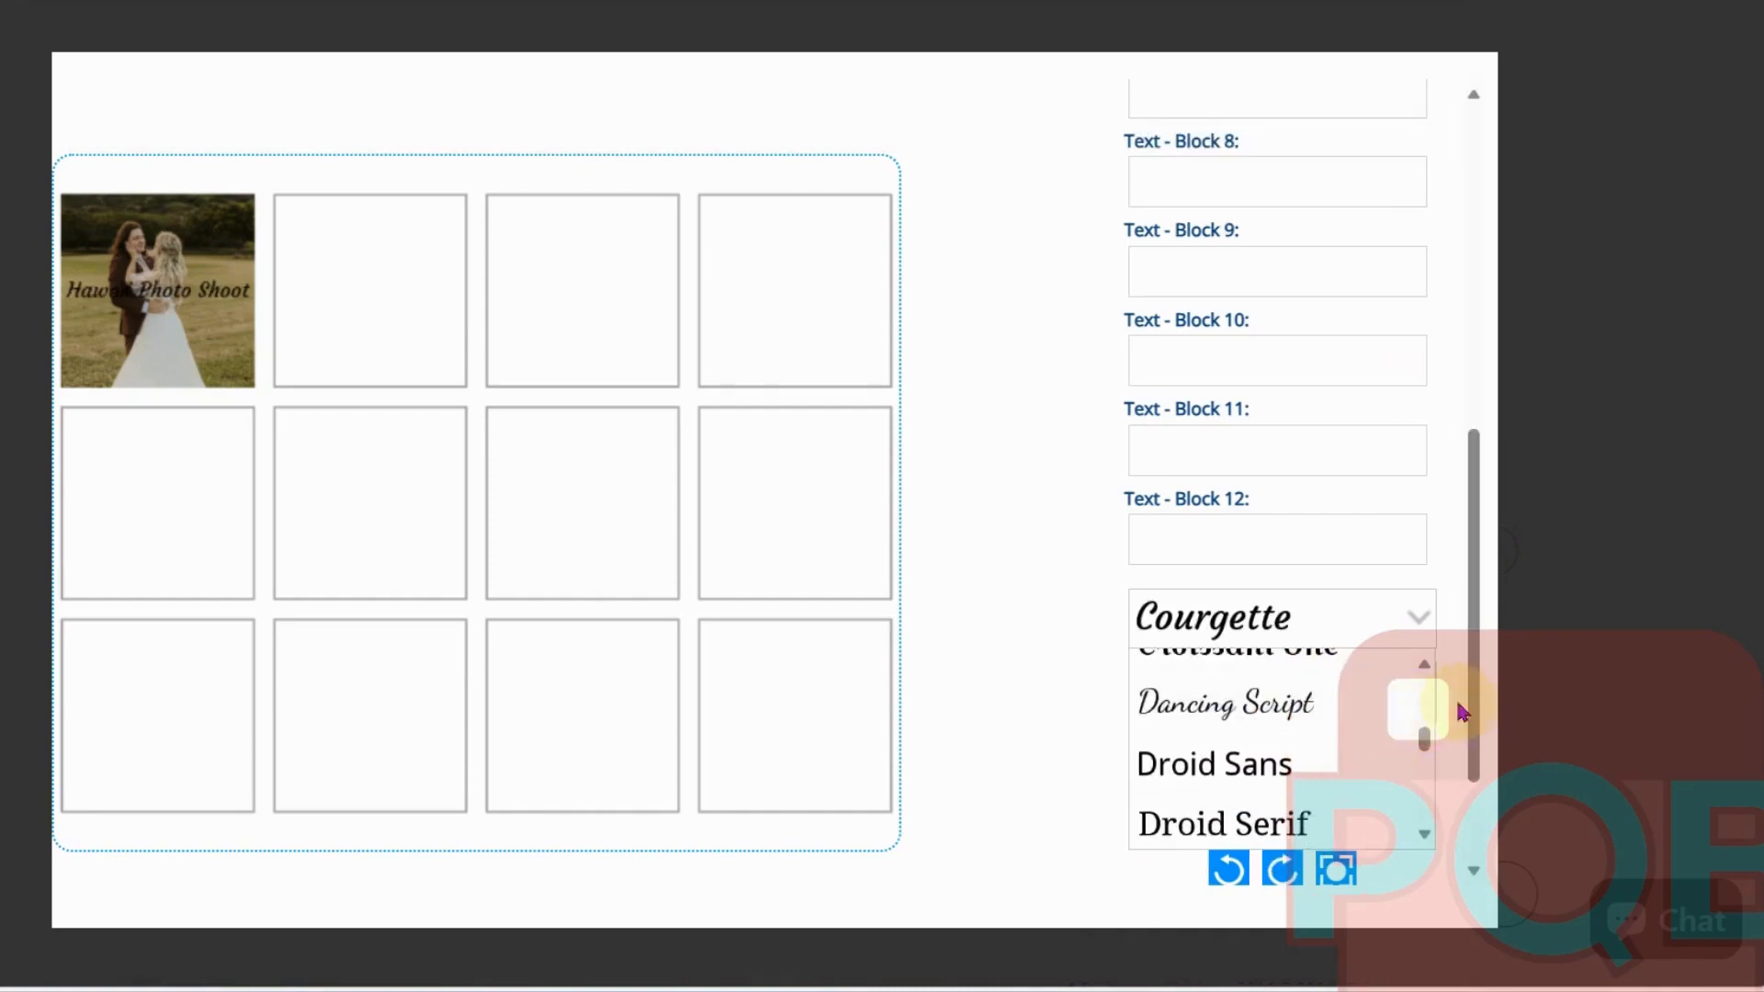
Change the colour of the "Hawaii Photo Shoot" text to white
{"action": "scroll", "coordinate": [1456, 715], "scroll_direction": "down", "scroll_amount": 3}
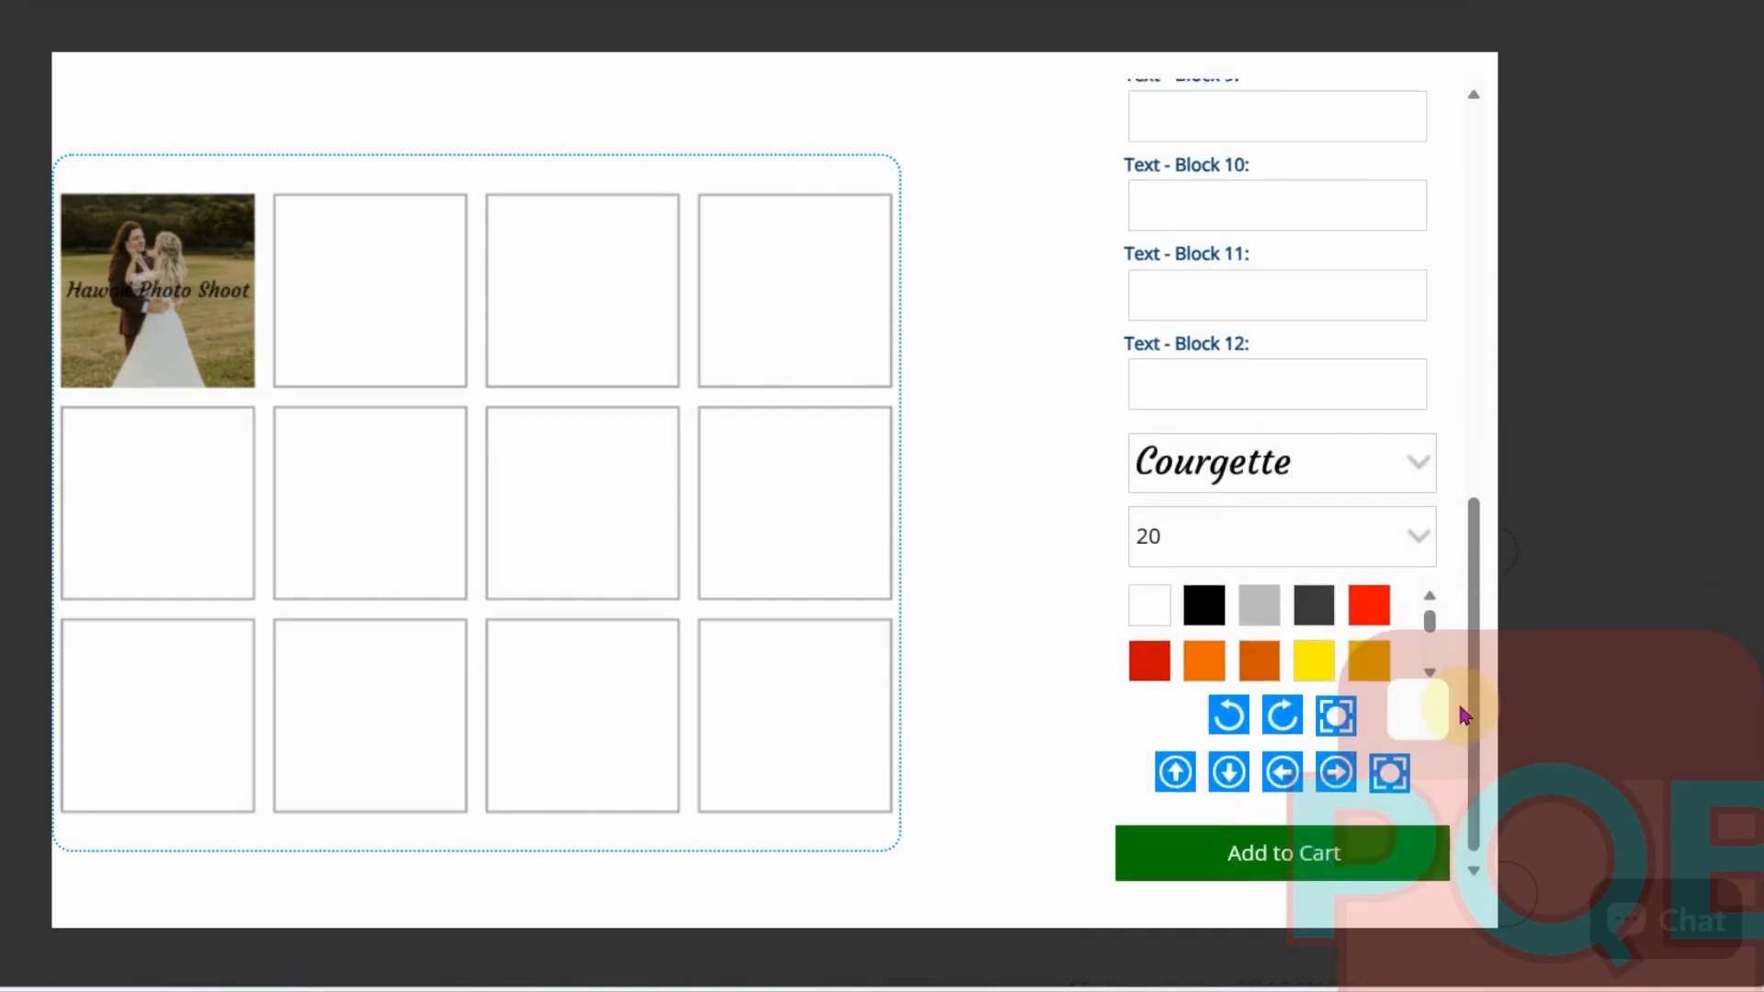
{"action": "left_click", "coordinate": [1149, 598]}
{"action": "mouse_move", "coordinate": [1430, 632]}
{"action": "left_mouse_down"}
{"action": "mouse_move", "coordinate": [1433, 648]}
{"action": "mouse_move", "coordinate": [1433, 605]}
{"action": "left_mouse_up"}
Move the caption to the lower edge of the first photo, nudging it up and back down
{"action": "left_click", "coordinate": [228, 301]}
{"action": "left_click", "coordinate": [228, 297]}
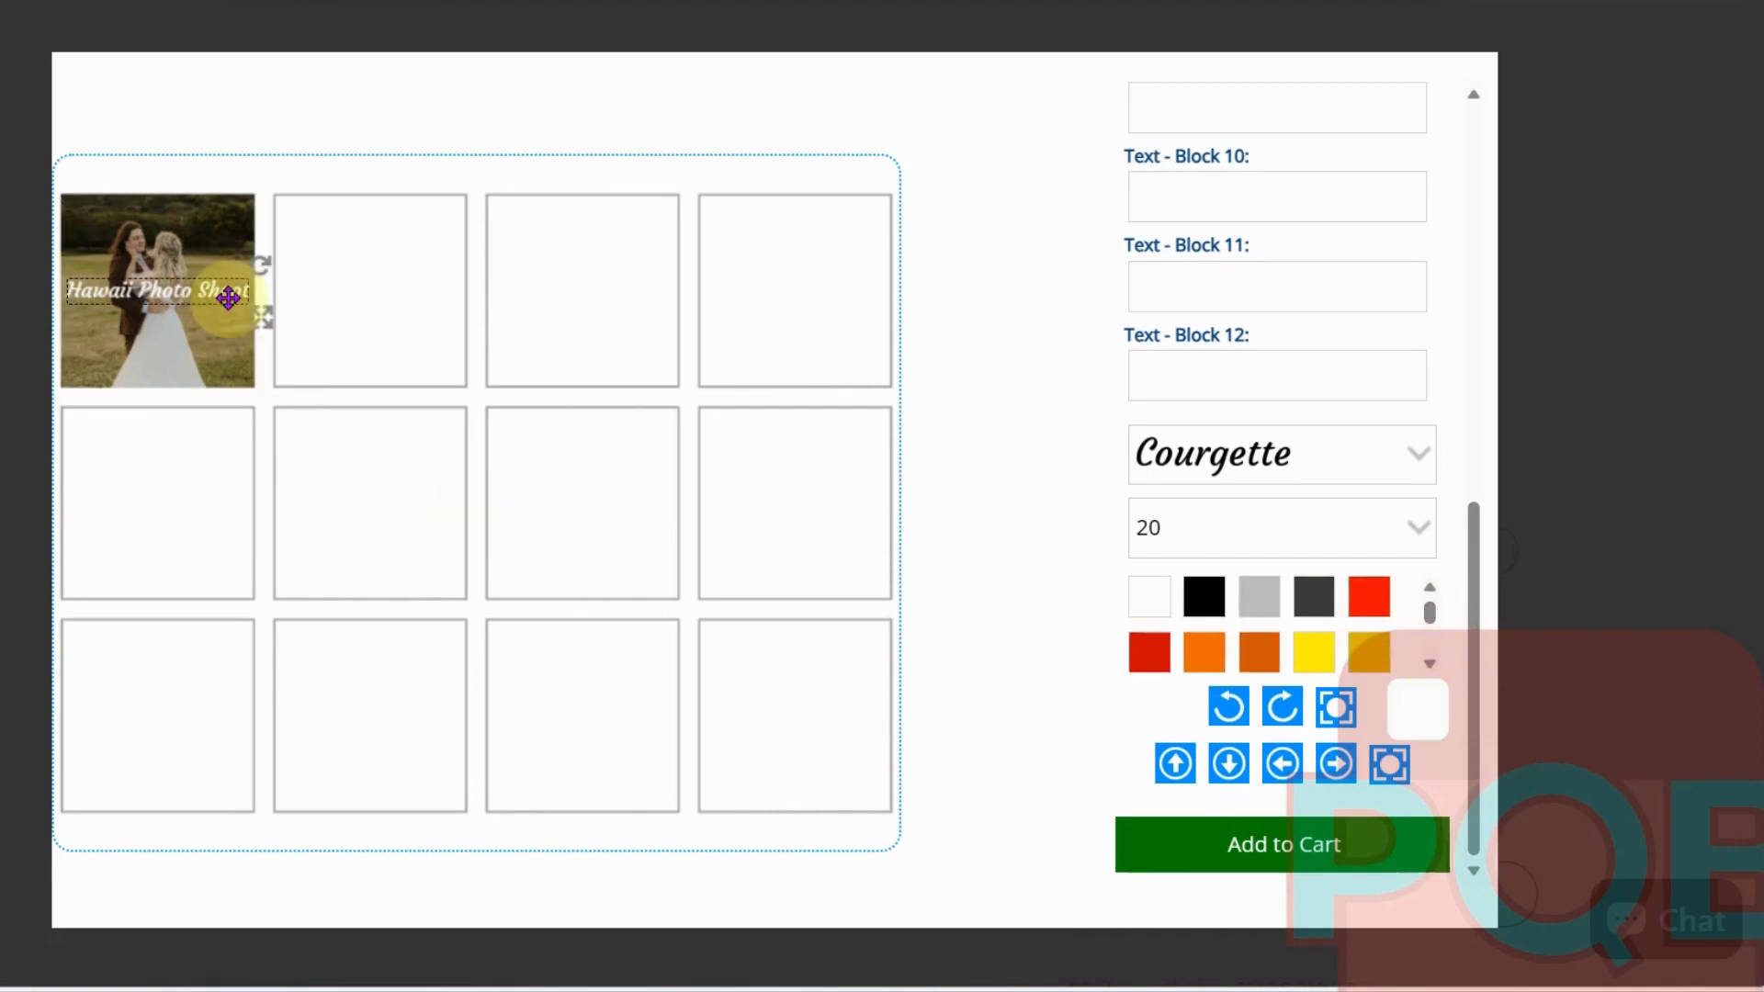
{"action": "left_click_drag", "start_coordinate": [228, 297], "coordinate": [230, 372]}
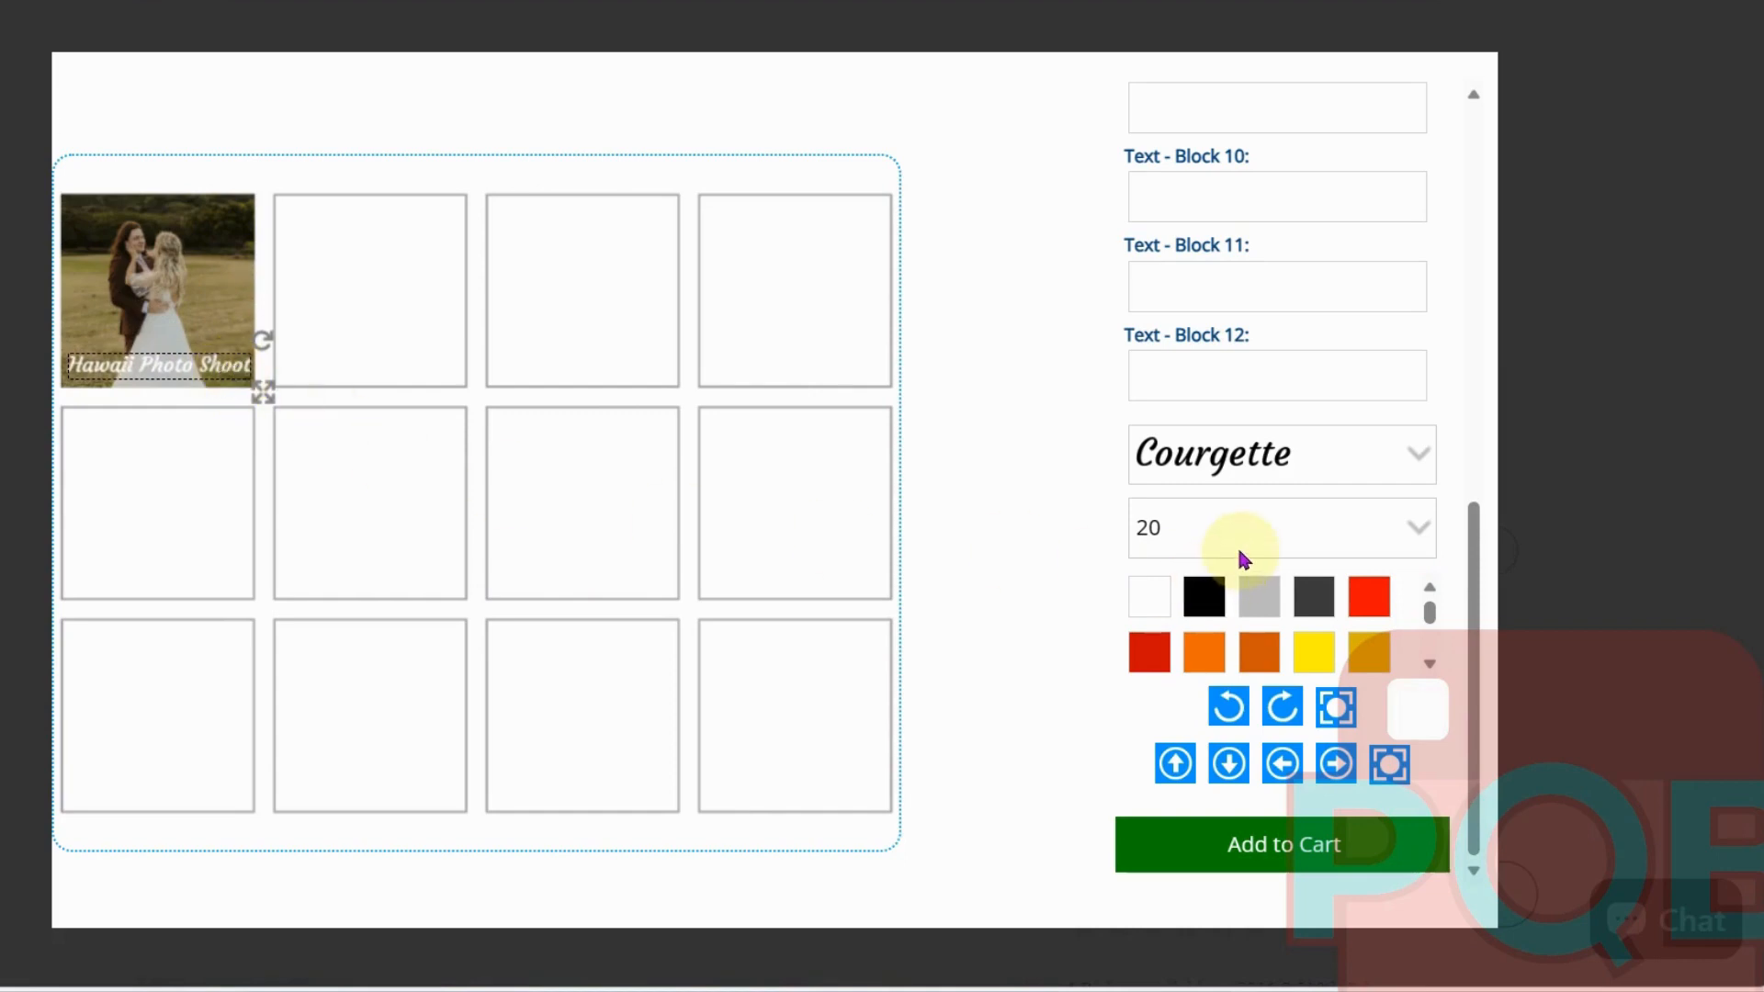
{"action": "left_click", "coordinate": [1176, 770]}
{"action": "left_click", "coordinate": [1178, 770]}
{"action": "left_click", "coordinate": [1218, 768]}
{"action": "left_click", "coordinate": [1217, 768]}
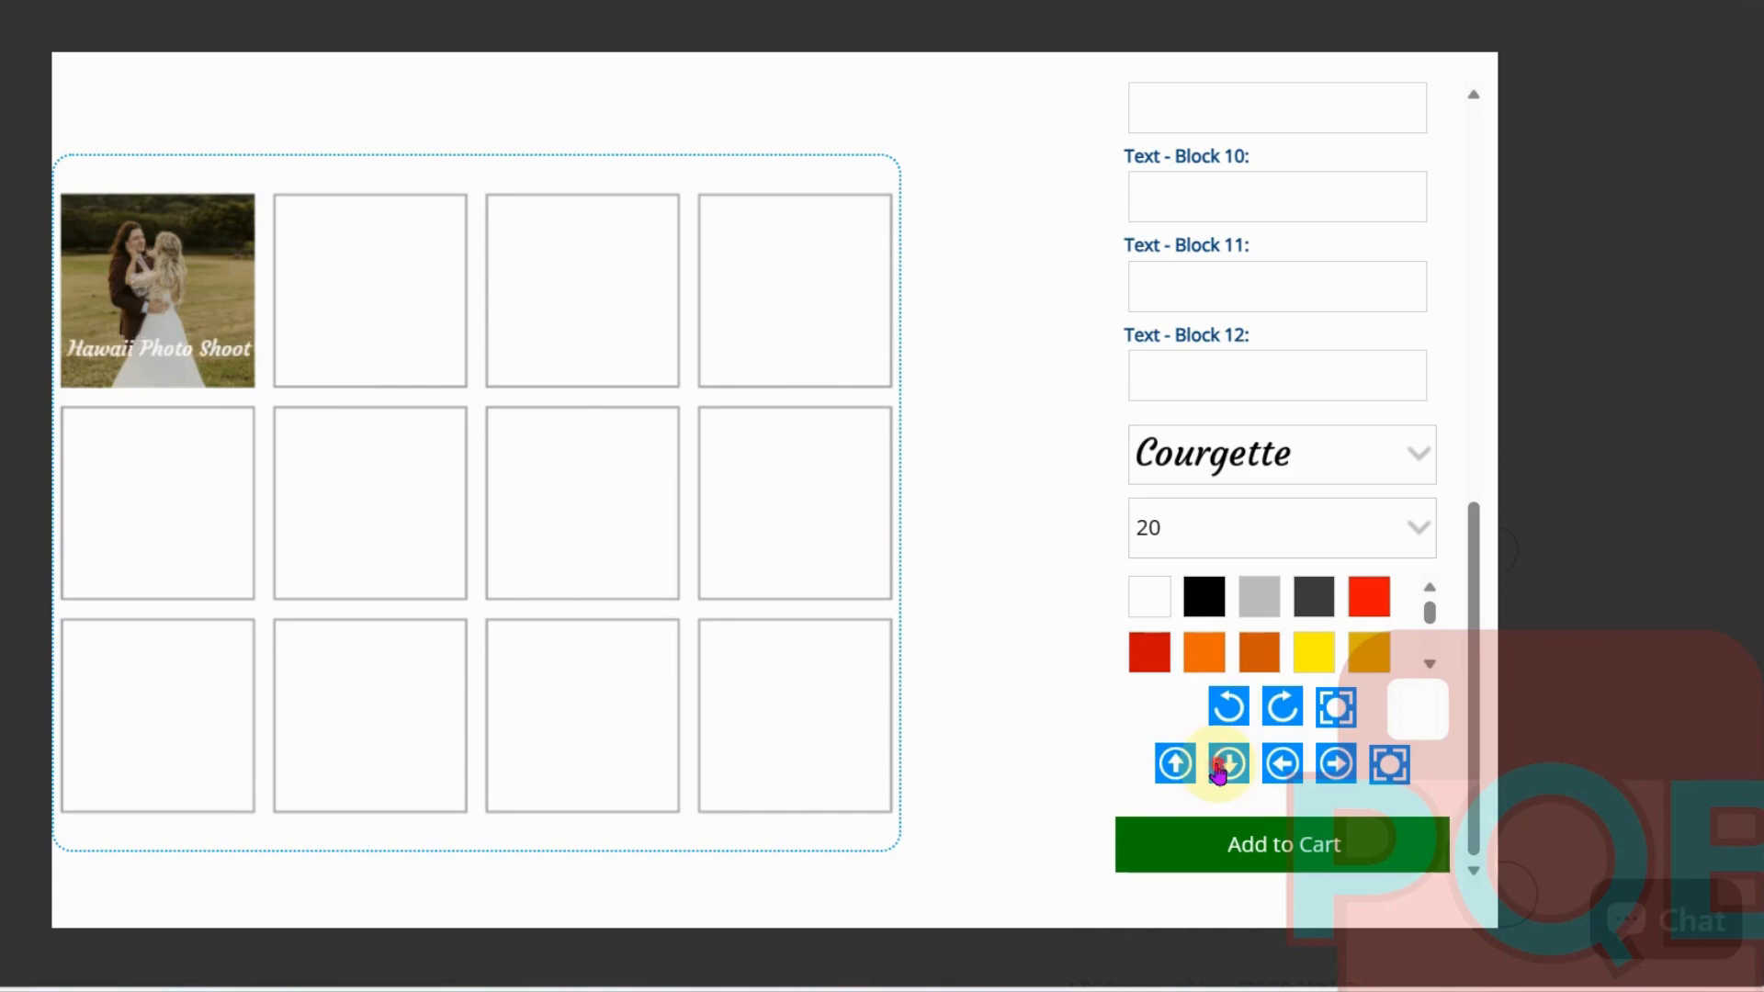
{"action": "left_click", "coordinate": [1218, 768]}
{"action": "left_click", "coordinate": [1217, 768]}
{"action": "left_click", "coordinate": [194, 389]}
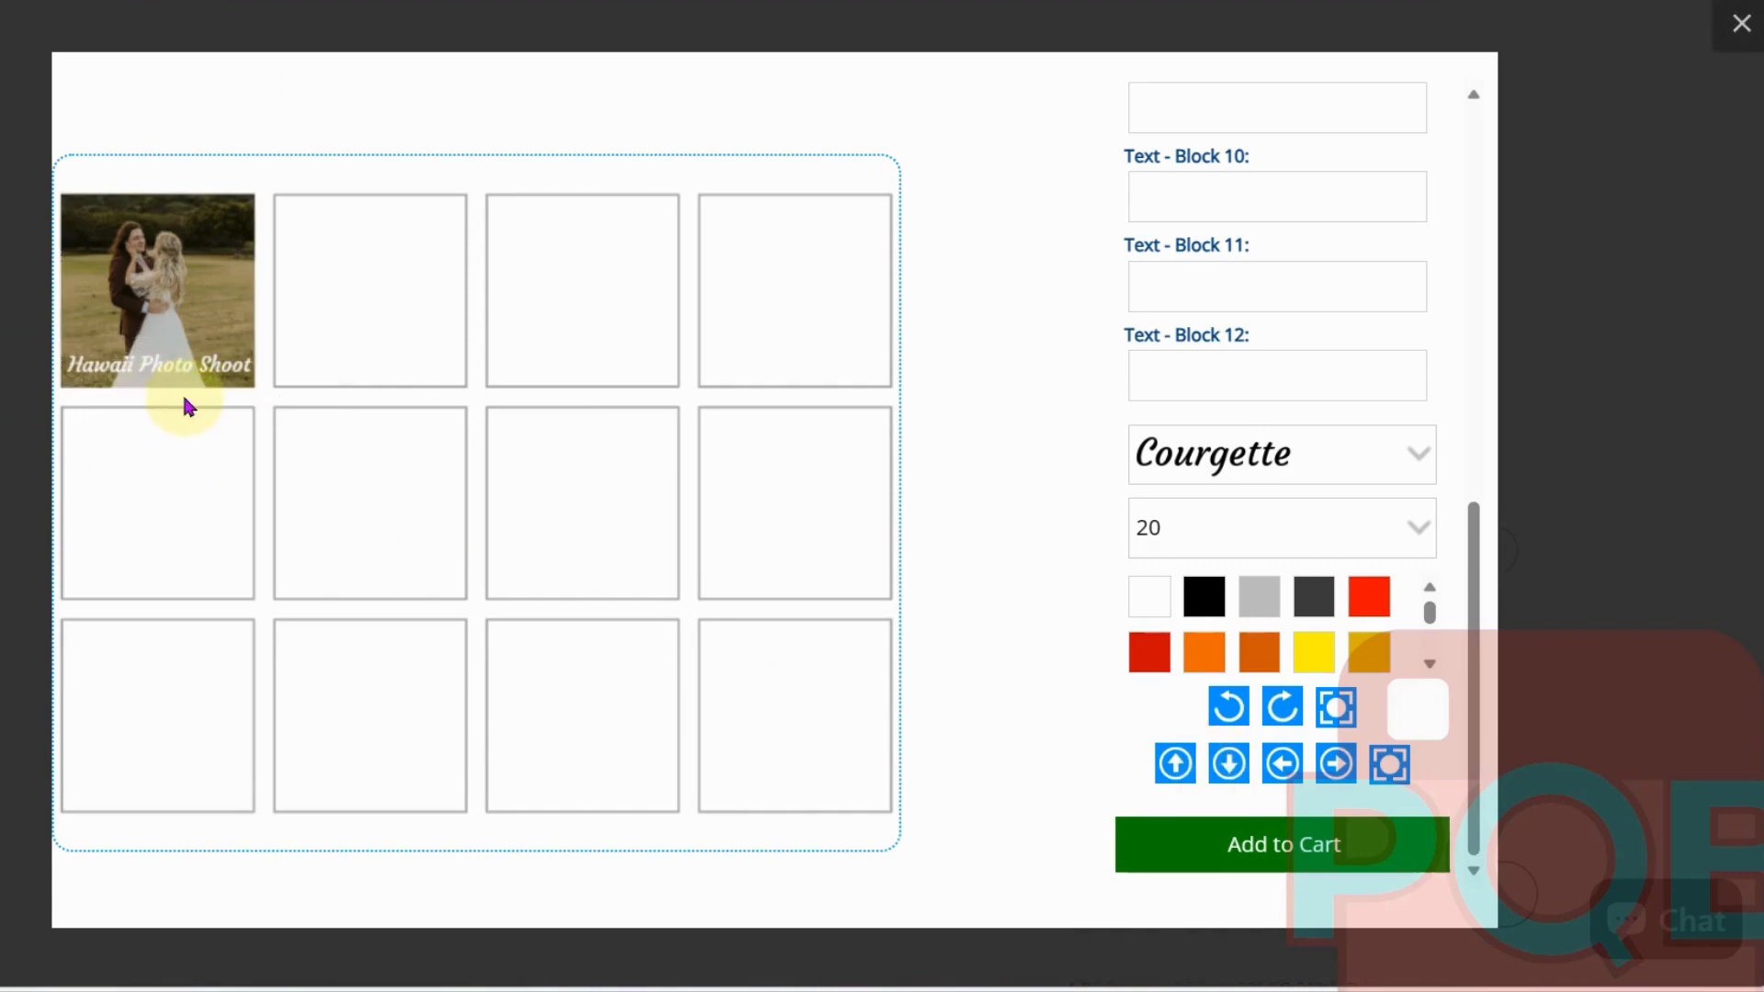
Nudge the "Hawaii Photo Shoot" caption up to the upper edge of the first photo, above the couple
{"action": "left_click", "coordinate": [1172, 766]}
{"action": "left_click", "coordinate": [1172, 766]}
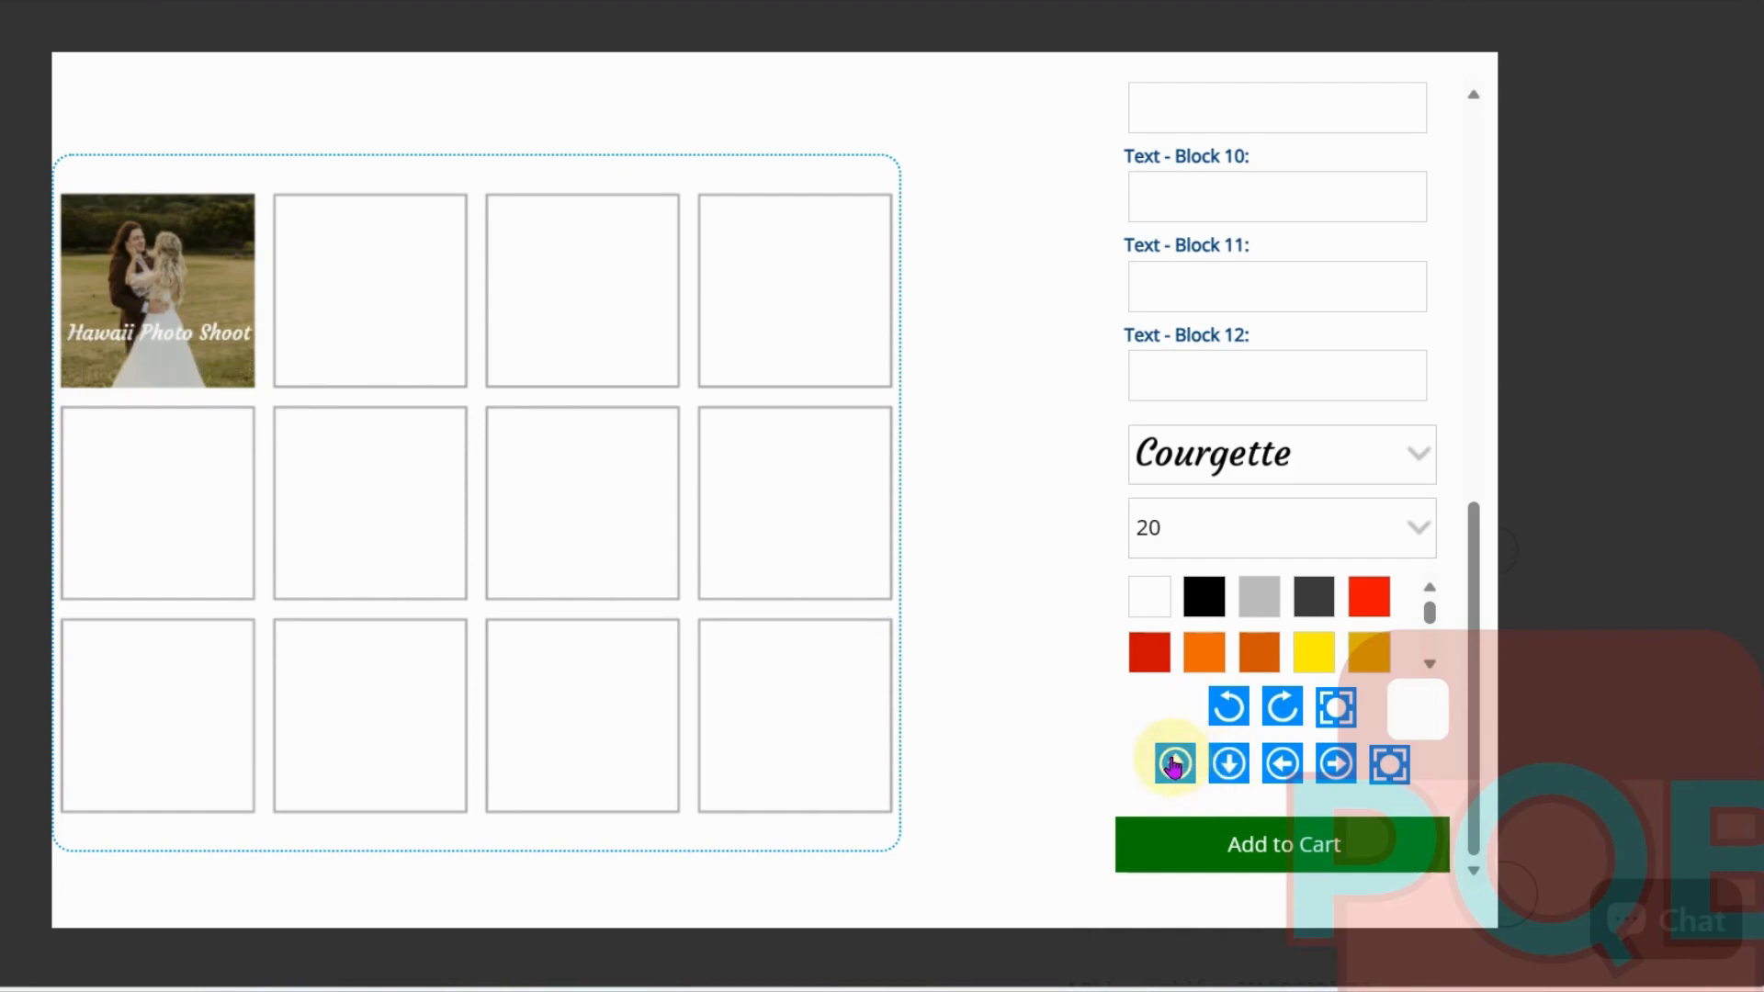
{"action": "left_click", "coordinate": [1172, 766]}
{"action": "left_click", "coordinate": [1173, 766]}
{"action": "left_click", "coordinate": [1172, 766]}
{"action": "left_click", "coordinate": [1172, 766]}
{"action": "left_click", "coordinate": [1173, 766]}
{"action": "left_click", "coordinate": [1173, 766]}
{"action": "left_click", "coordinate": [1175, 763]}
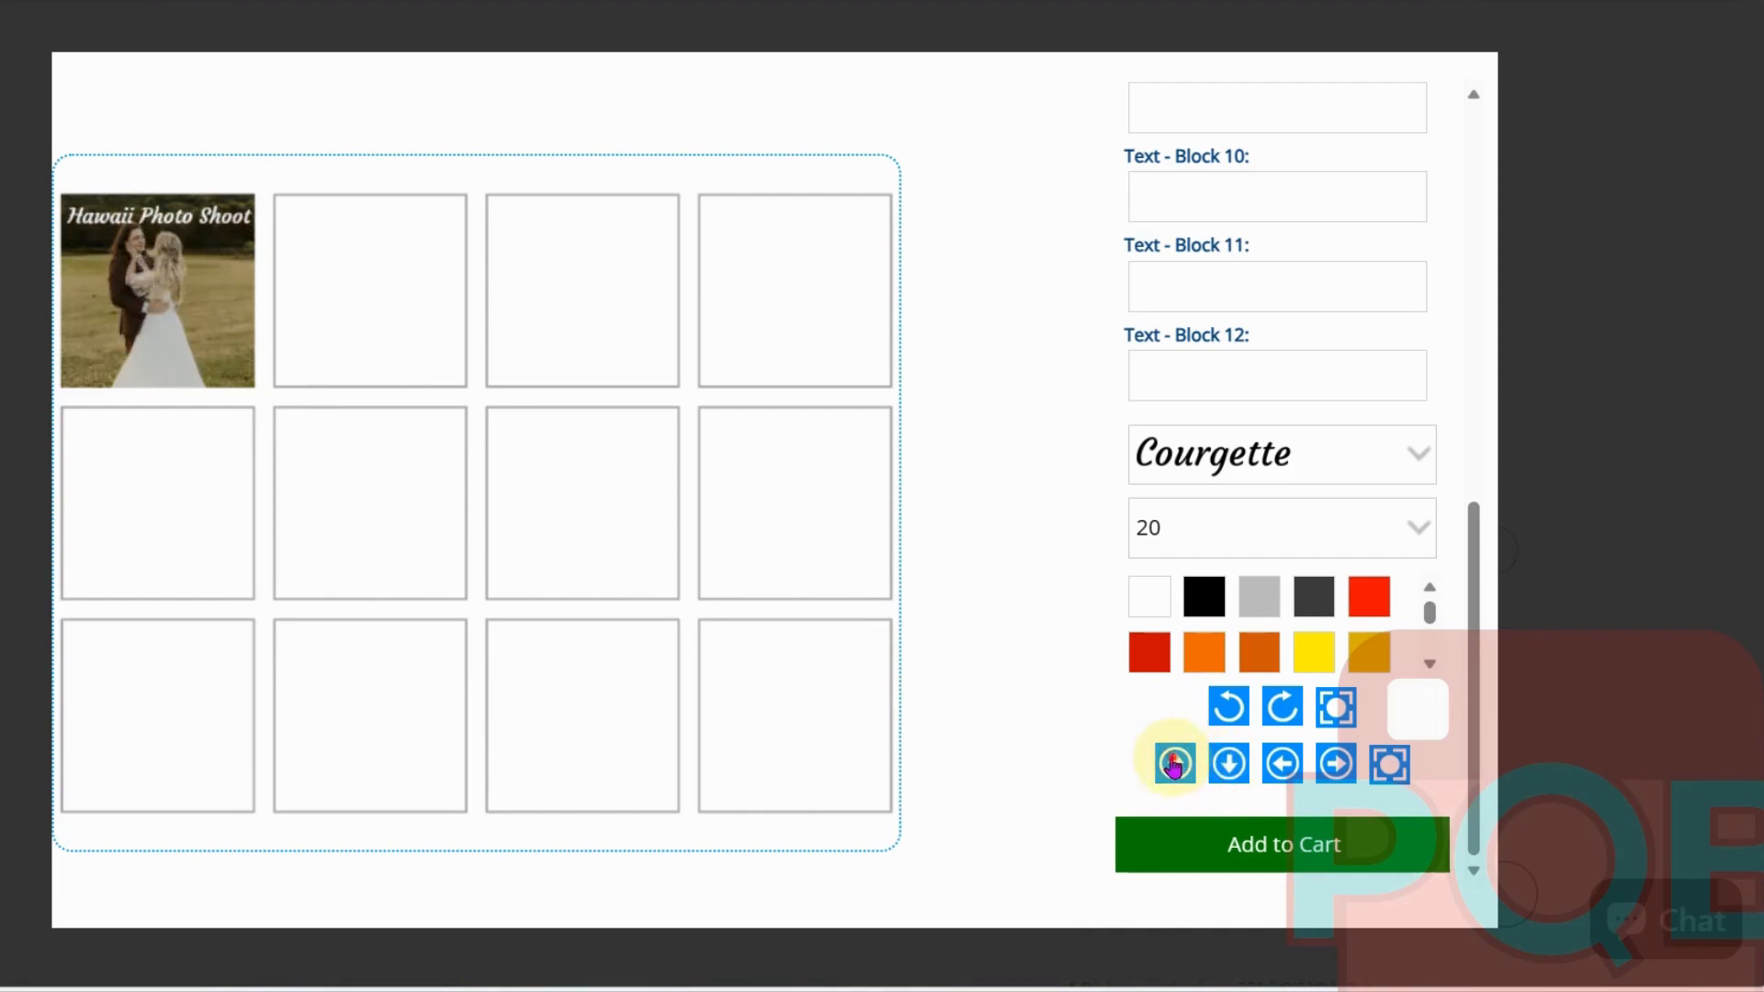
{"action": "left_click", "coordinate": [1174, 763]}
{"action": "left_click", "coordinate": [1228, 772]}
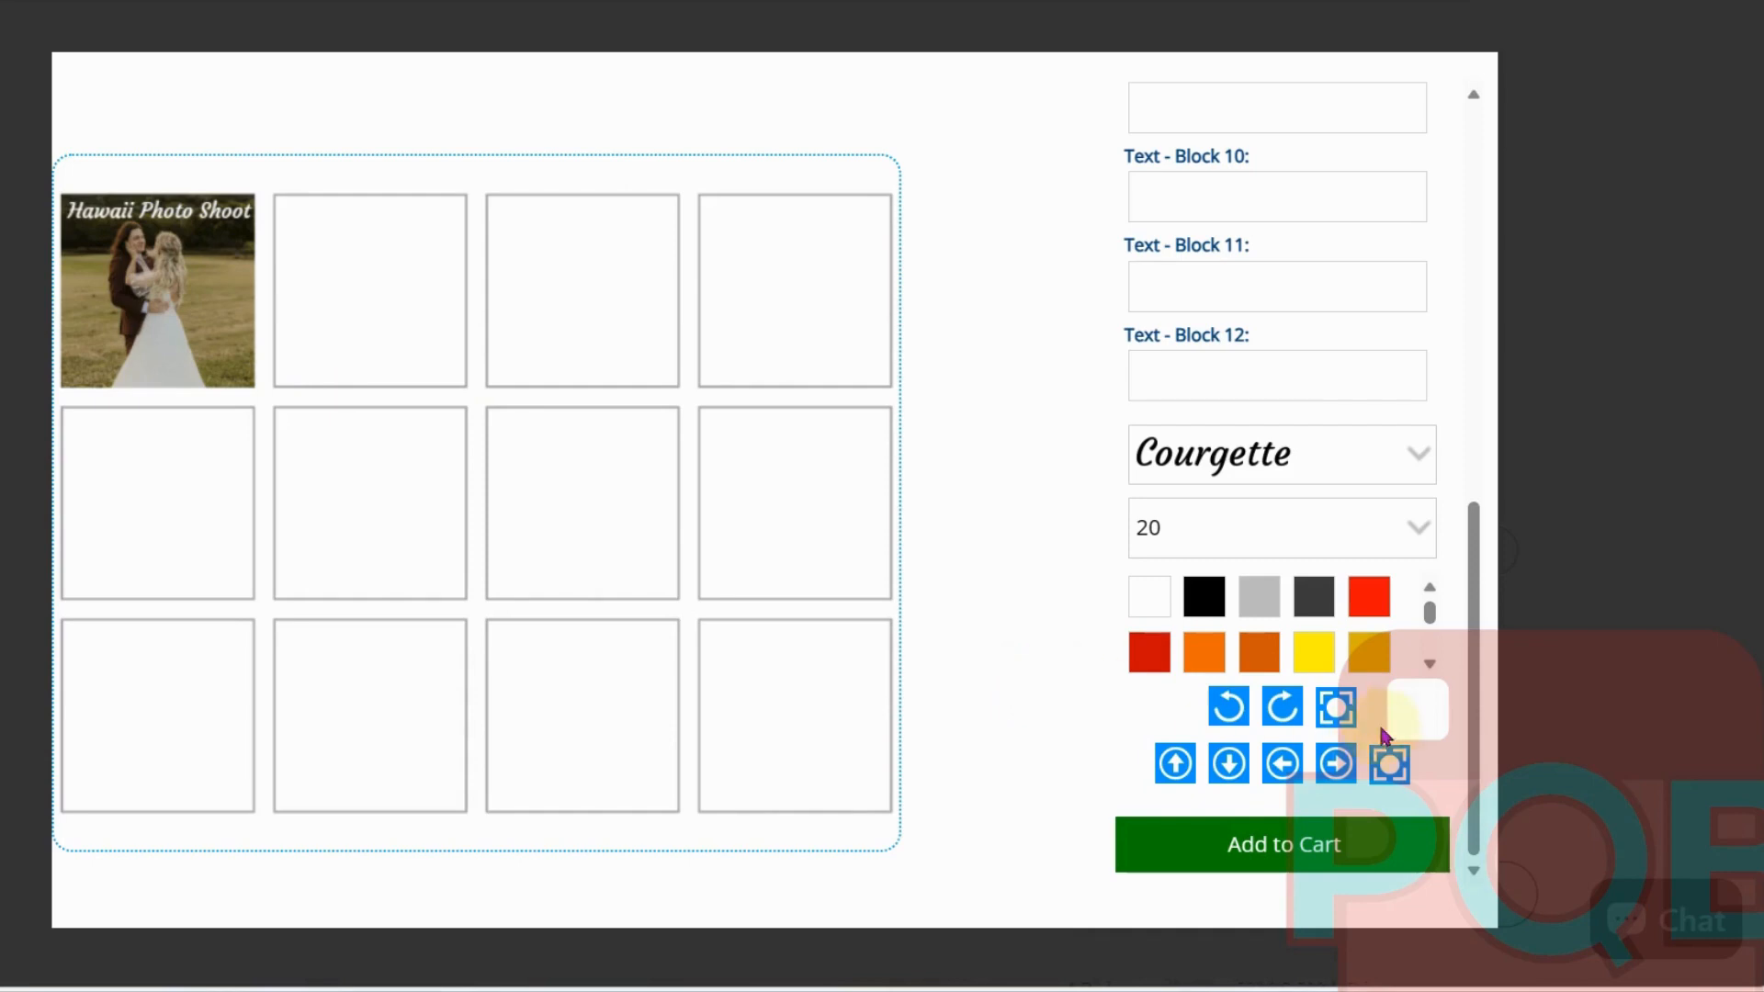
Insert the photo IMG 3693 from the computer into Block-2
{"action": "left_click_drag", "start_coordinate": [1475, 655], "coordinate": [1460, 237]}
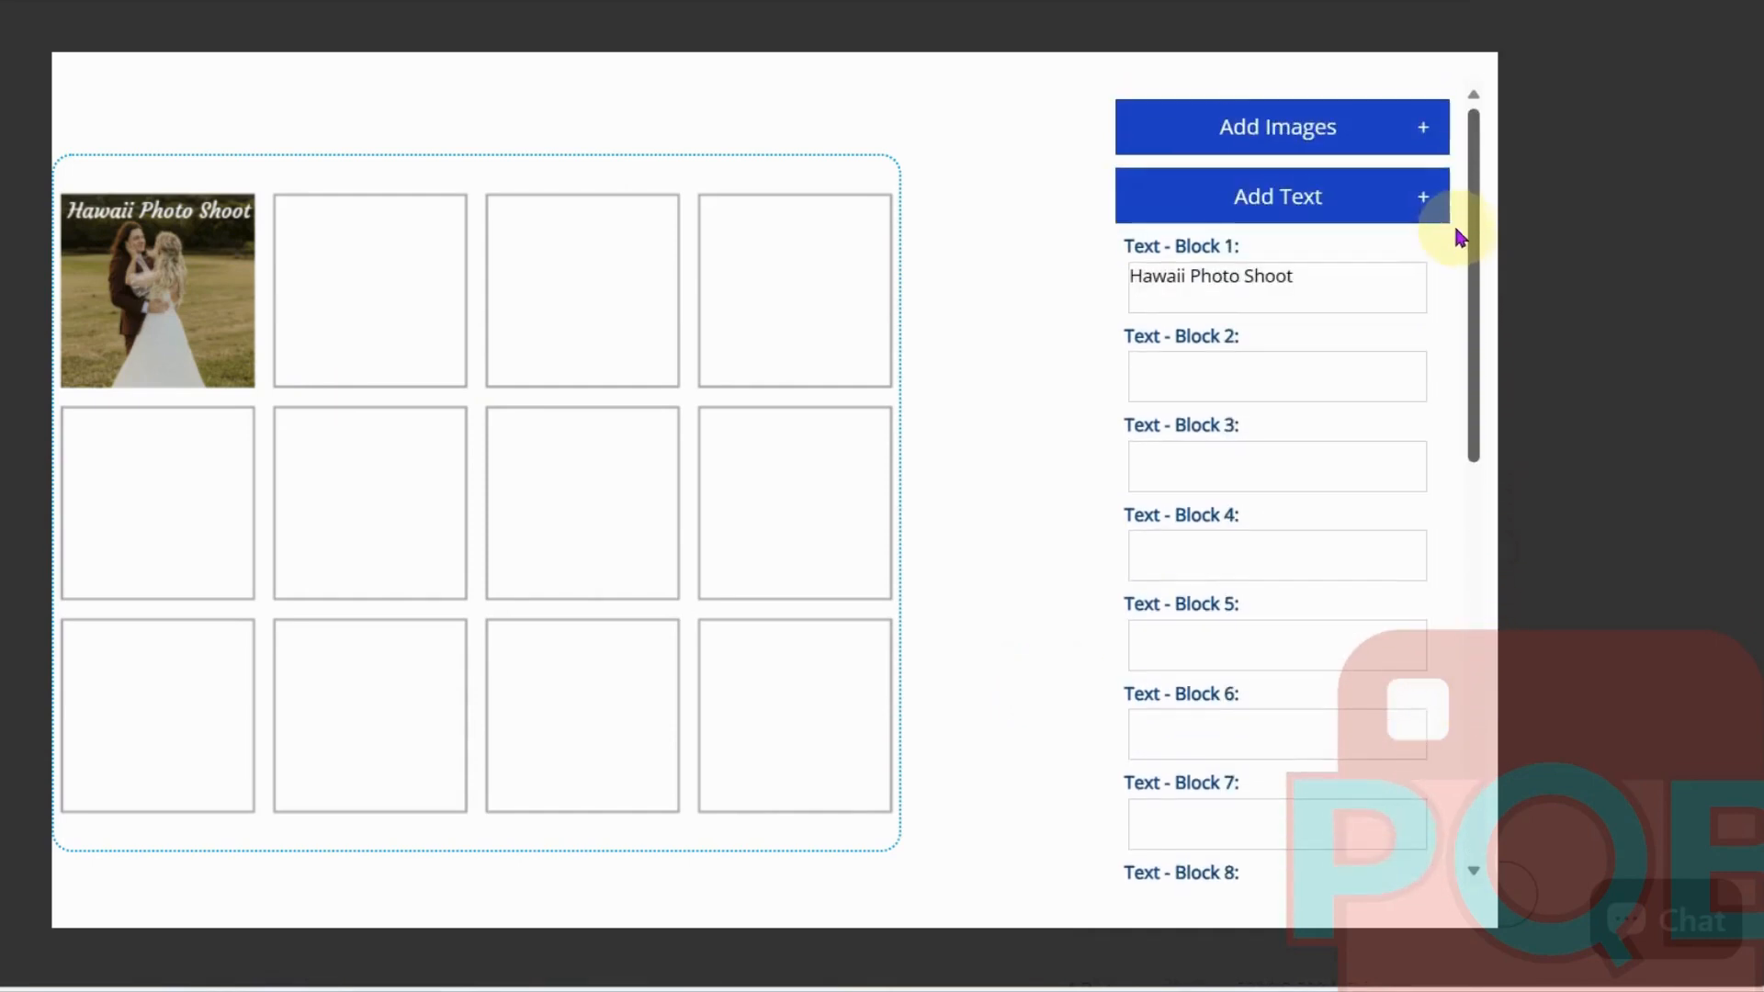
{"action": "left_click", "coordinate": [1427, 127]}
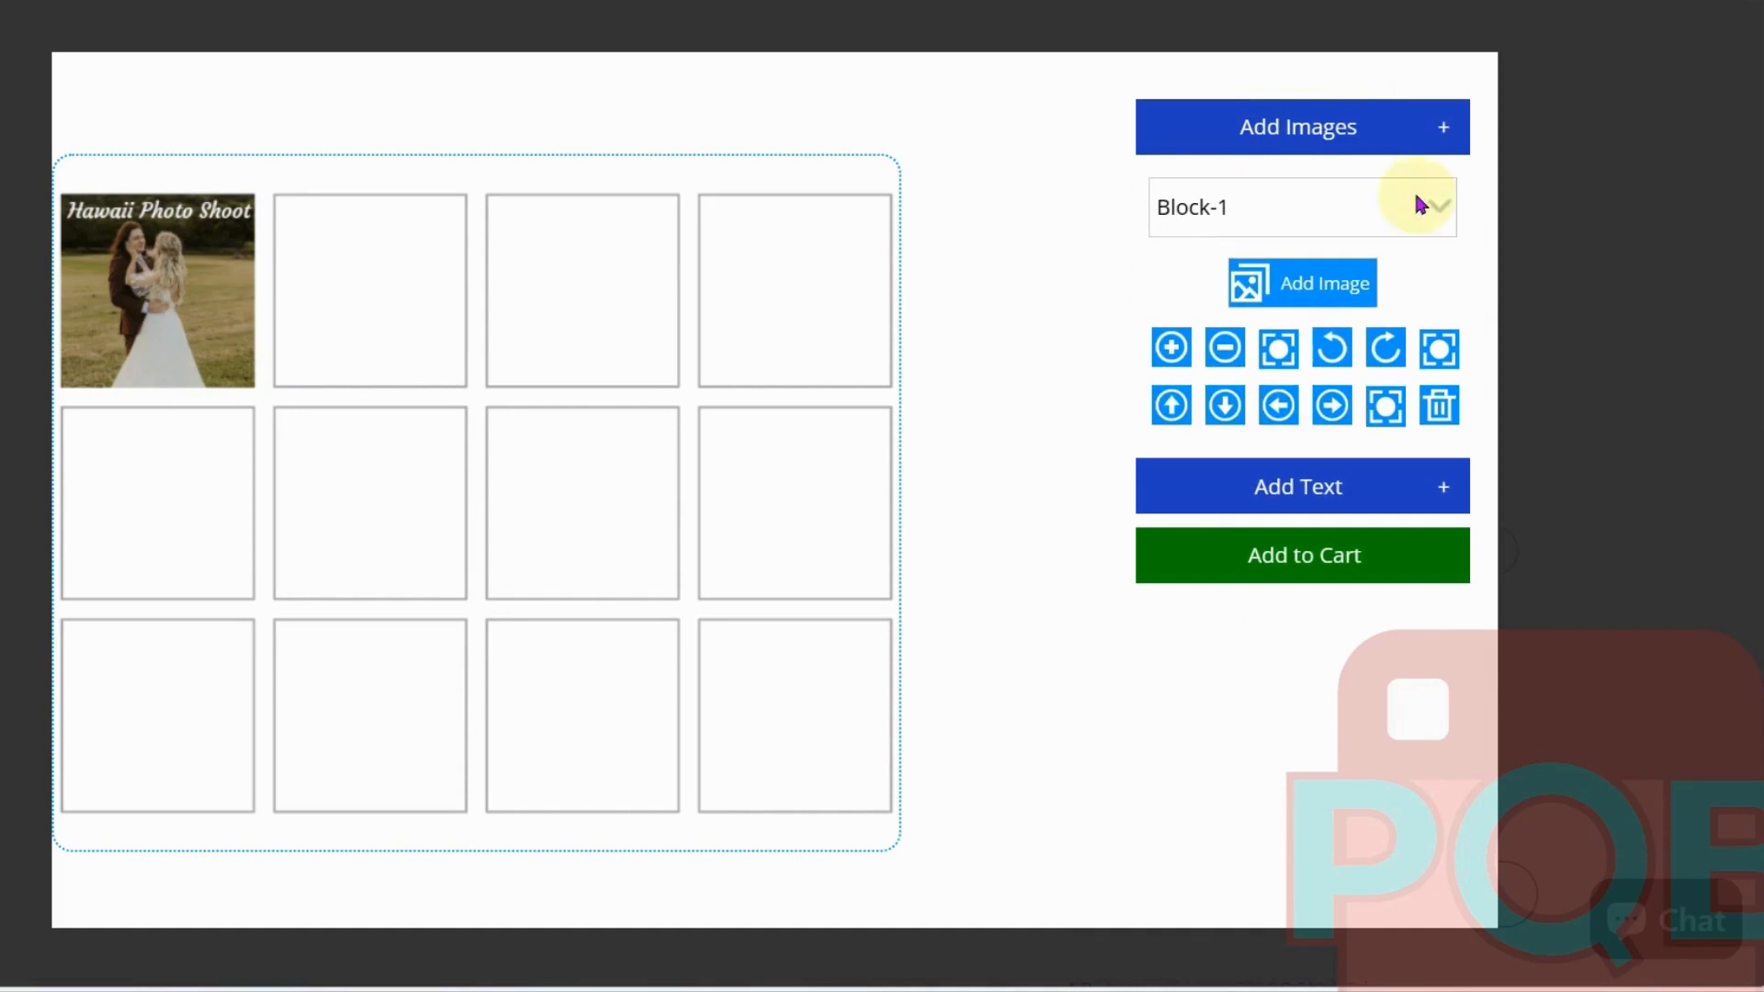
{"action": "left_click", "coordinate": [1312, 215]}
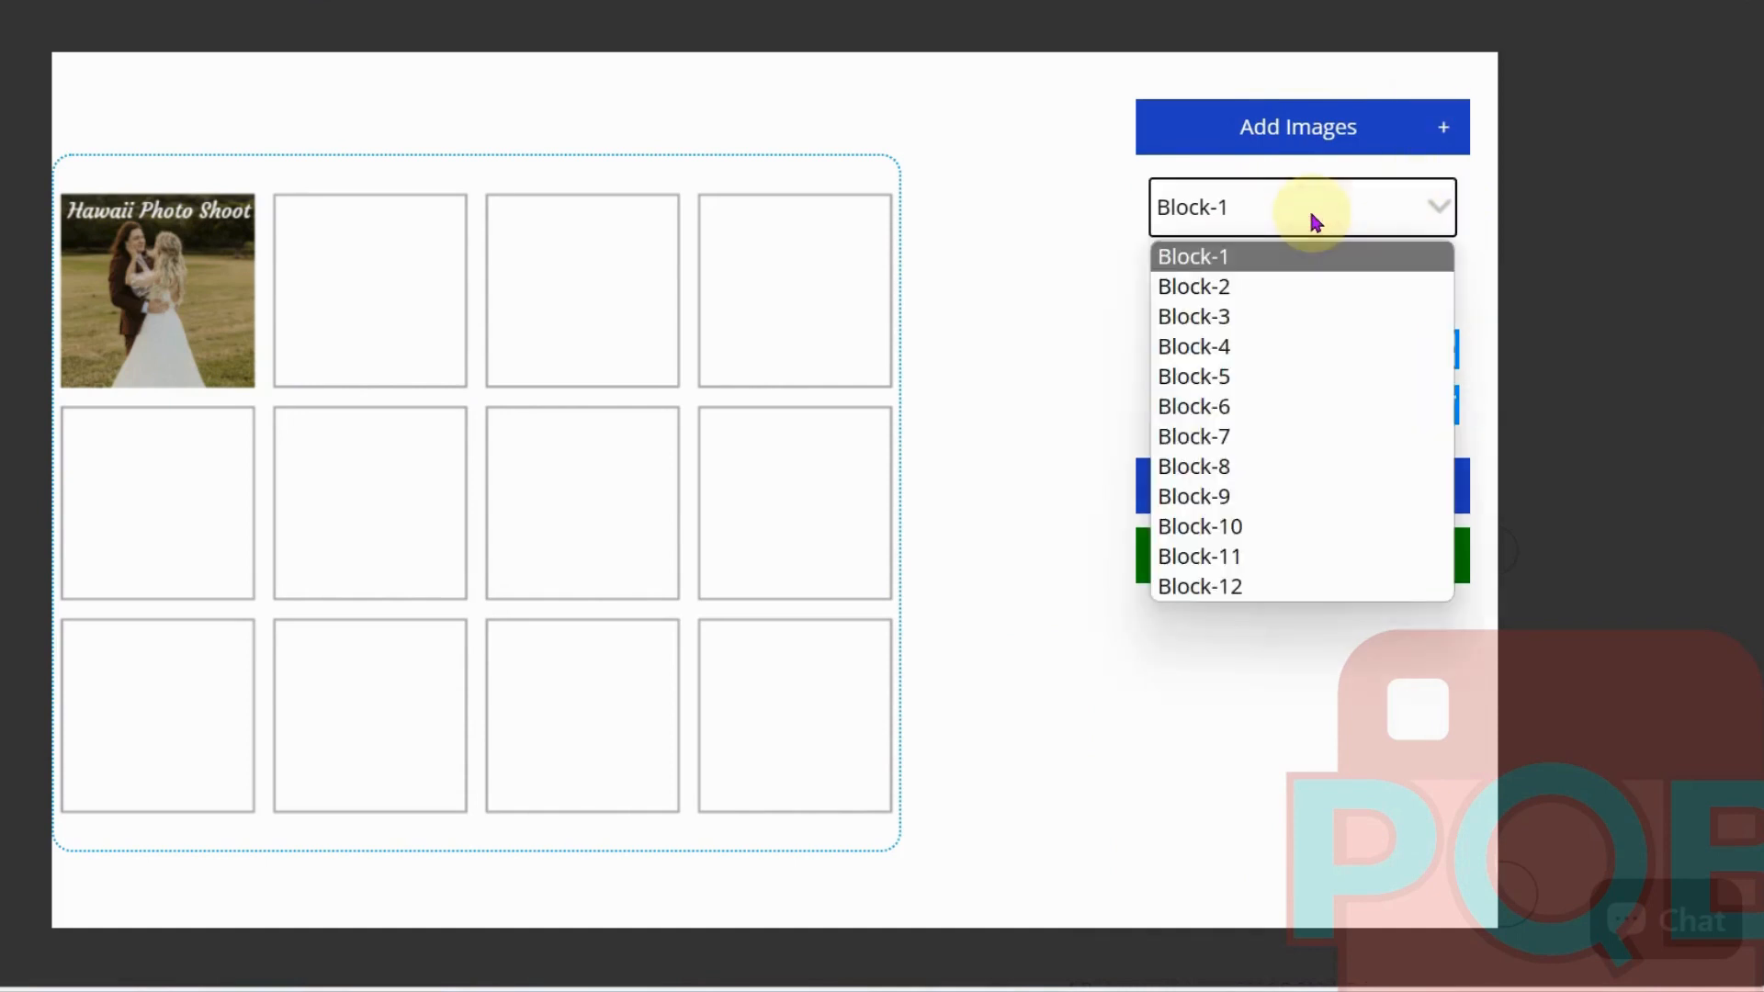
{"action": "left_click", "coordinate": [1220, 286]}
{"action": "left_click", "coordinate": [1274, 296]}
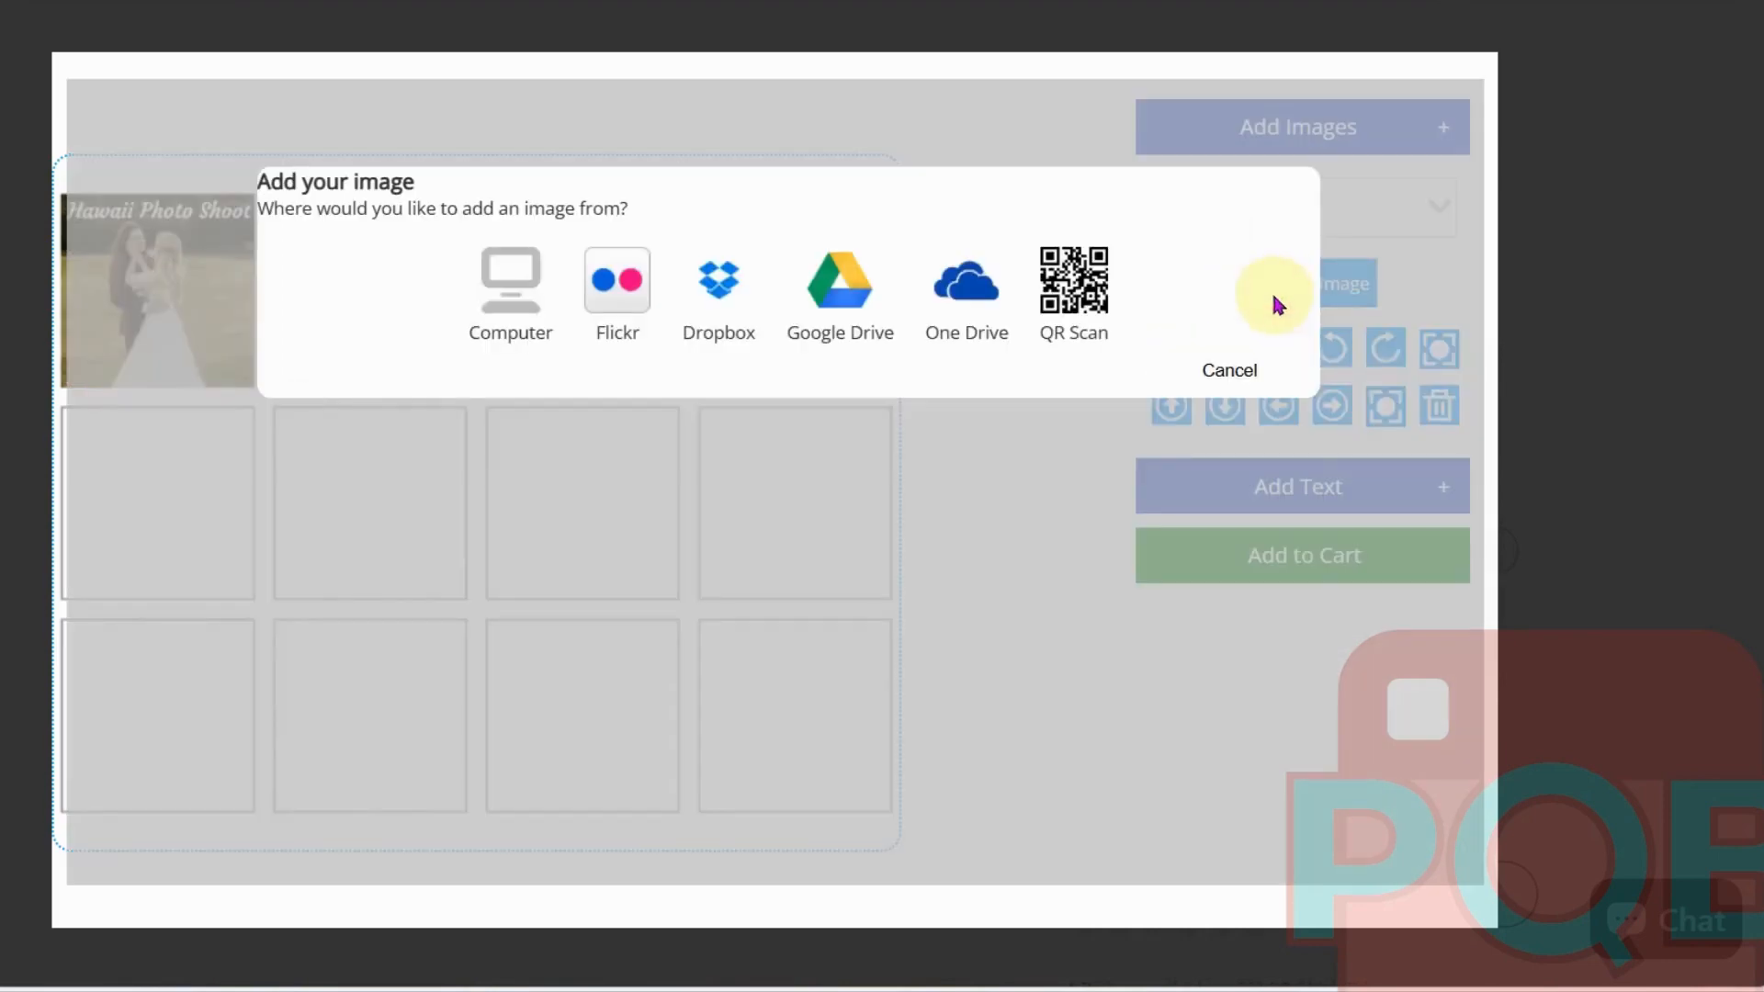
{"action": "left_click", "coordinate": [508, 304]}
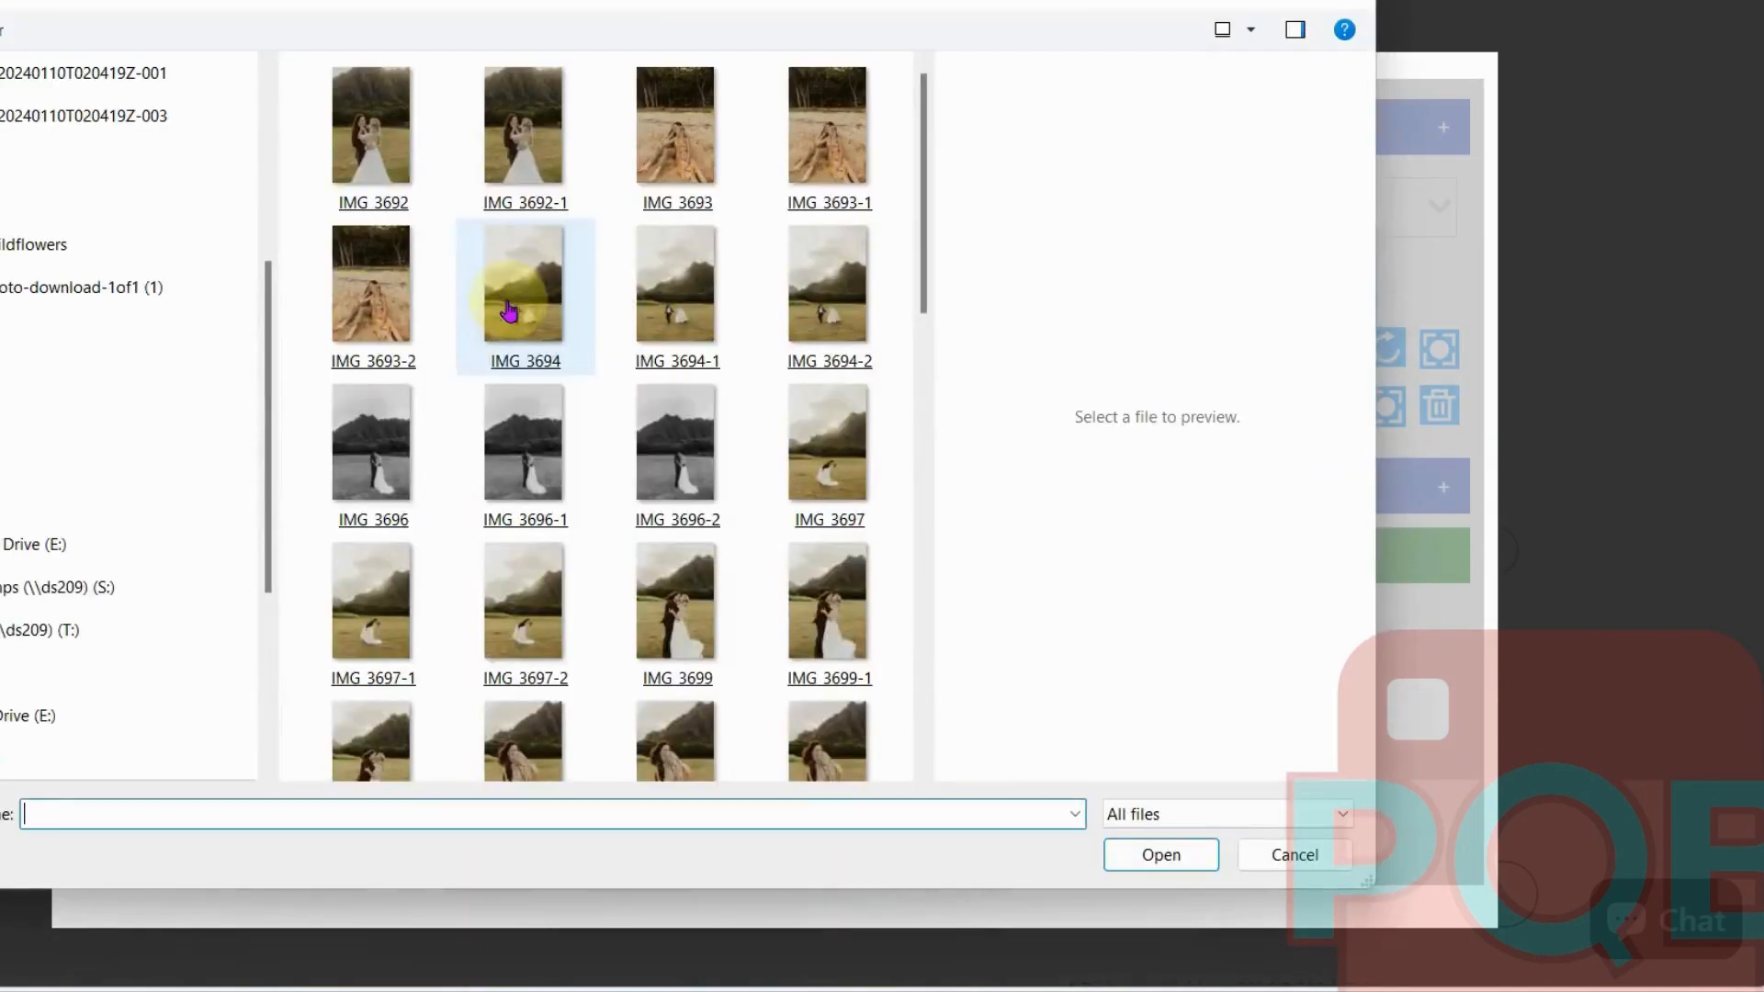
{"action": "double_click", "coordinate": [703, 131]}
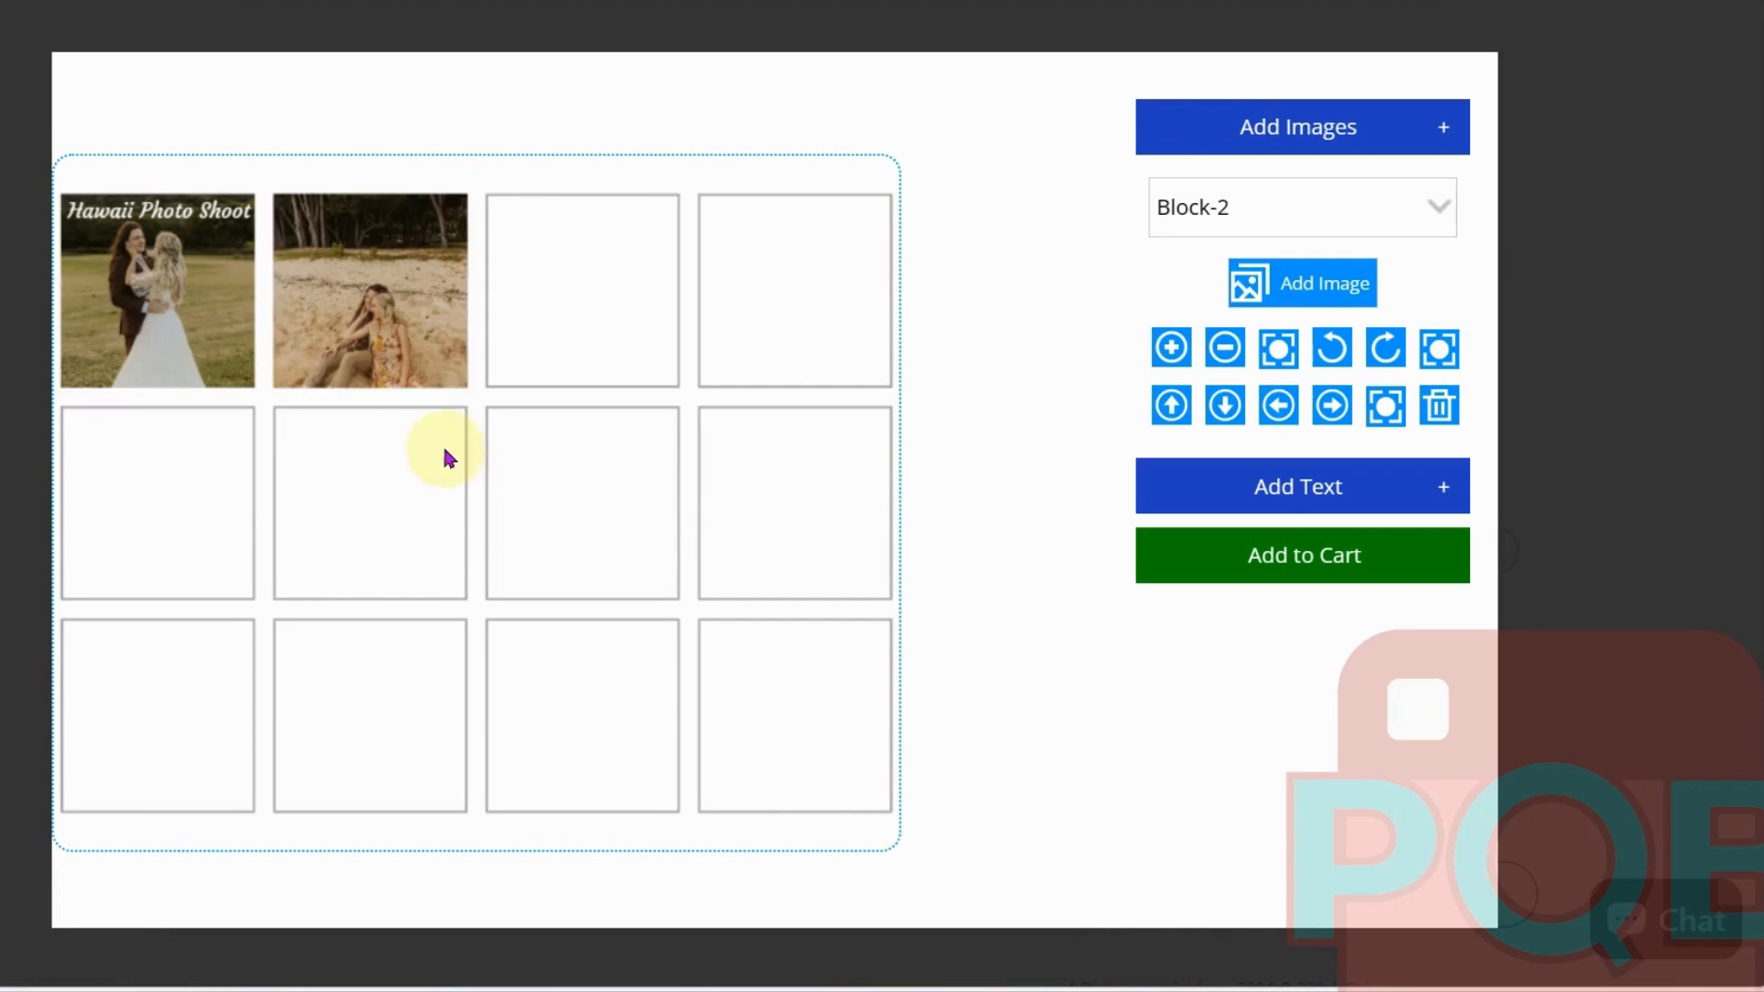
Shift the Block-2 photo to centre the couple and zoom it in slightly so it fills the square
{"action": "left_click_drag", "start_coordinate": [425, 342], "coordinate": [420, 231]}
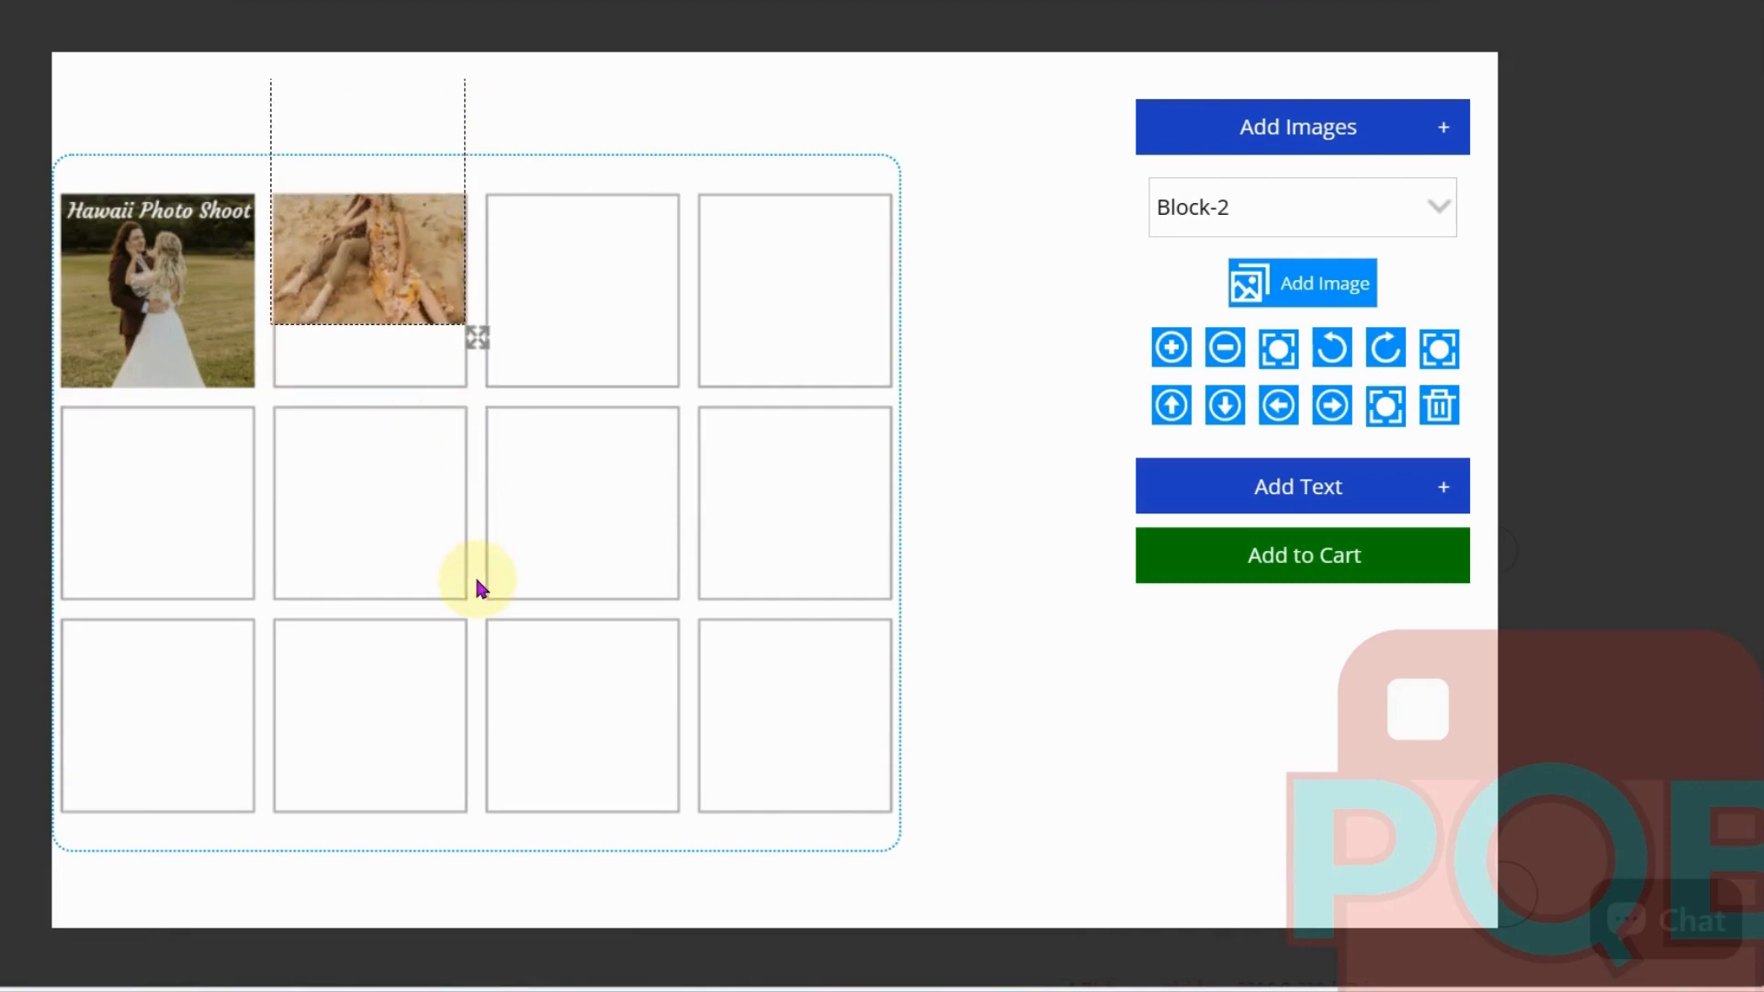
{"action": "left_click_drag", "start_coordinate": [393, 275], "coordinate": [401, 332]}
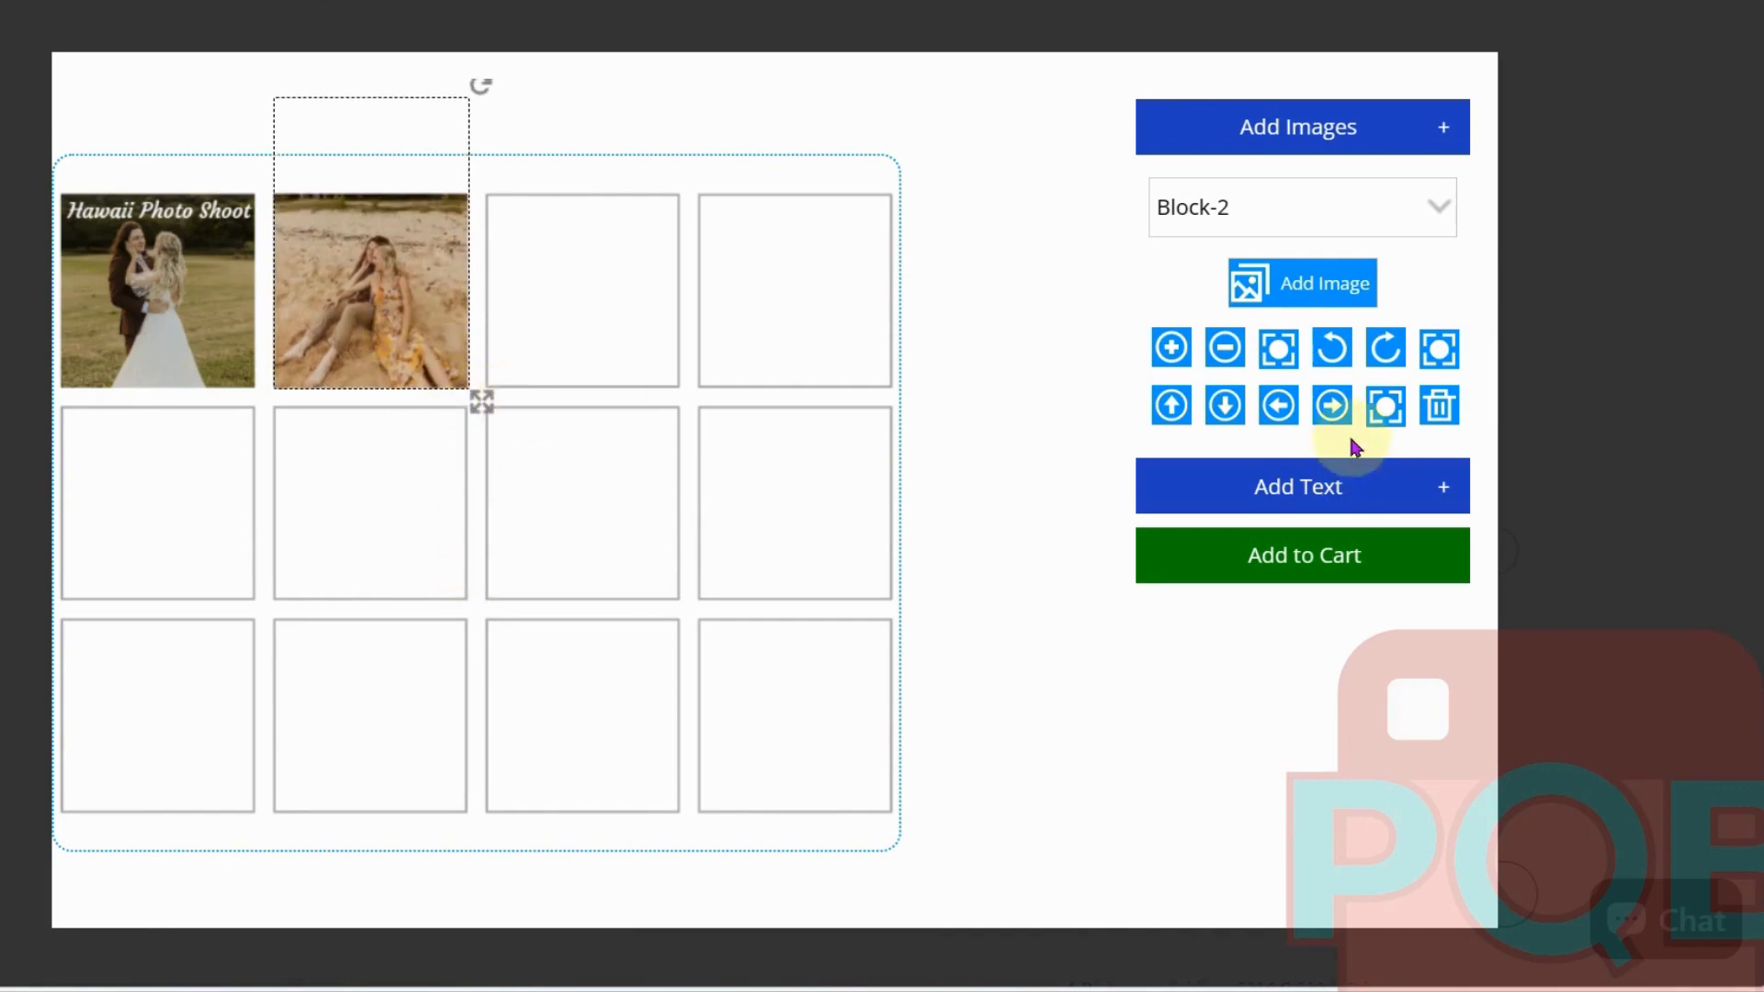
{"action": "left_click", "coordinate": [1172, 349]}
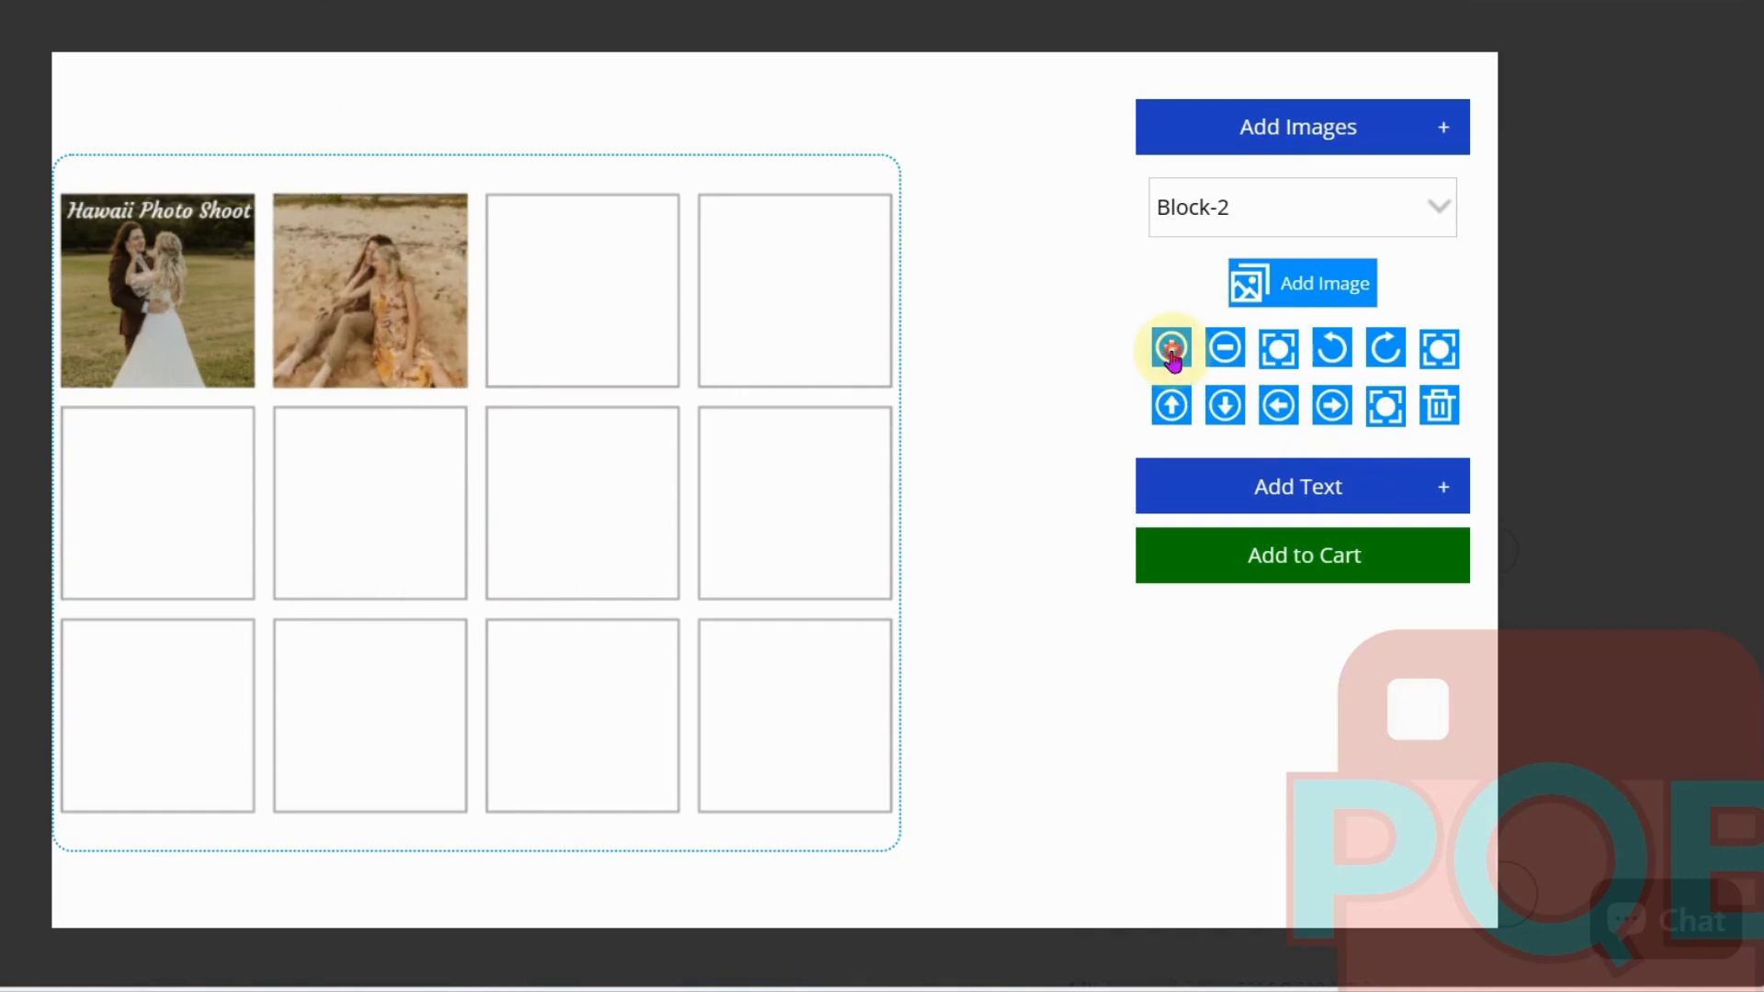
{"action": "left_click", "coordinate": [1173, 408]}
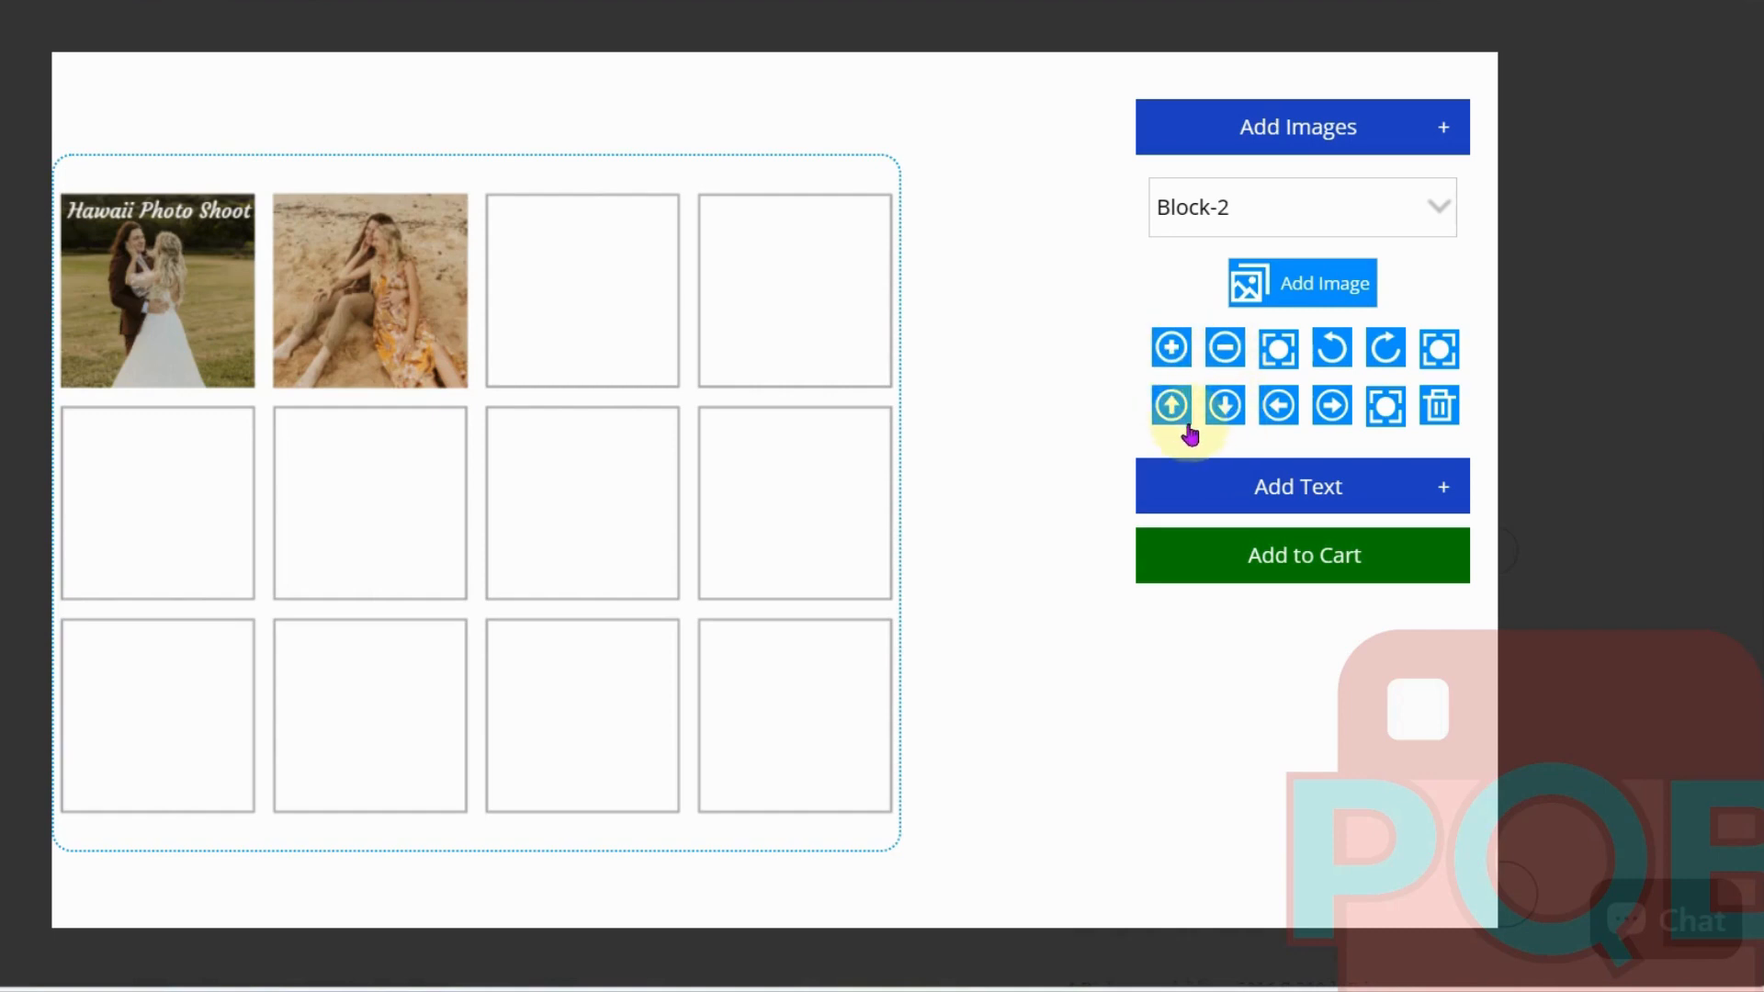
{"action": "left_click", "coordinate": [1276, 358]}
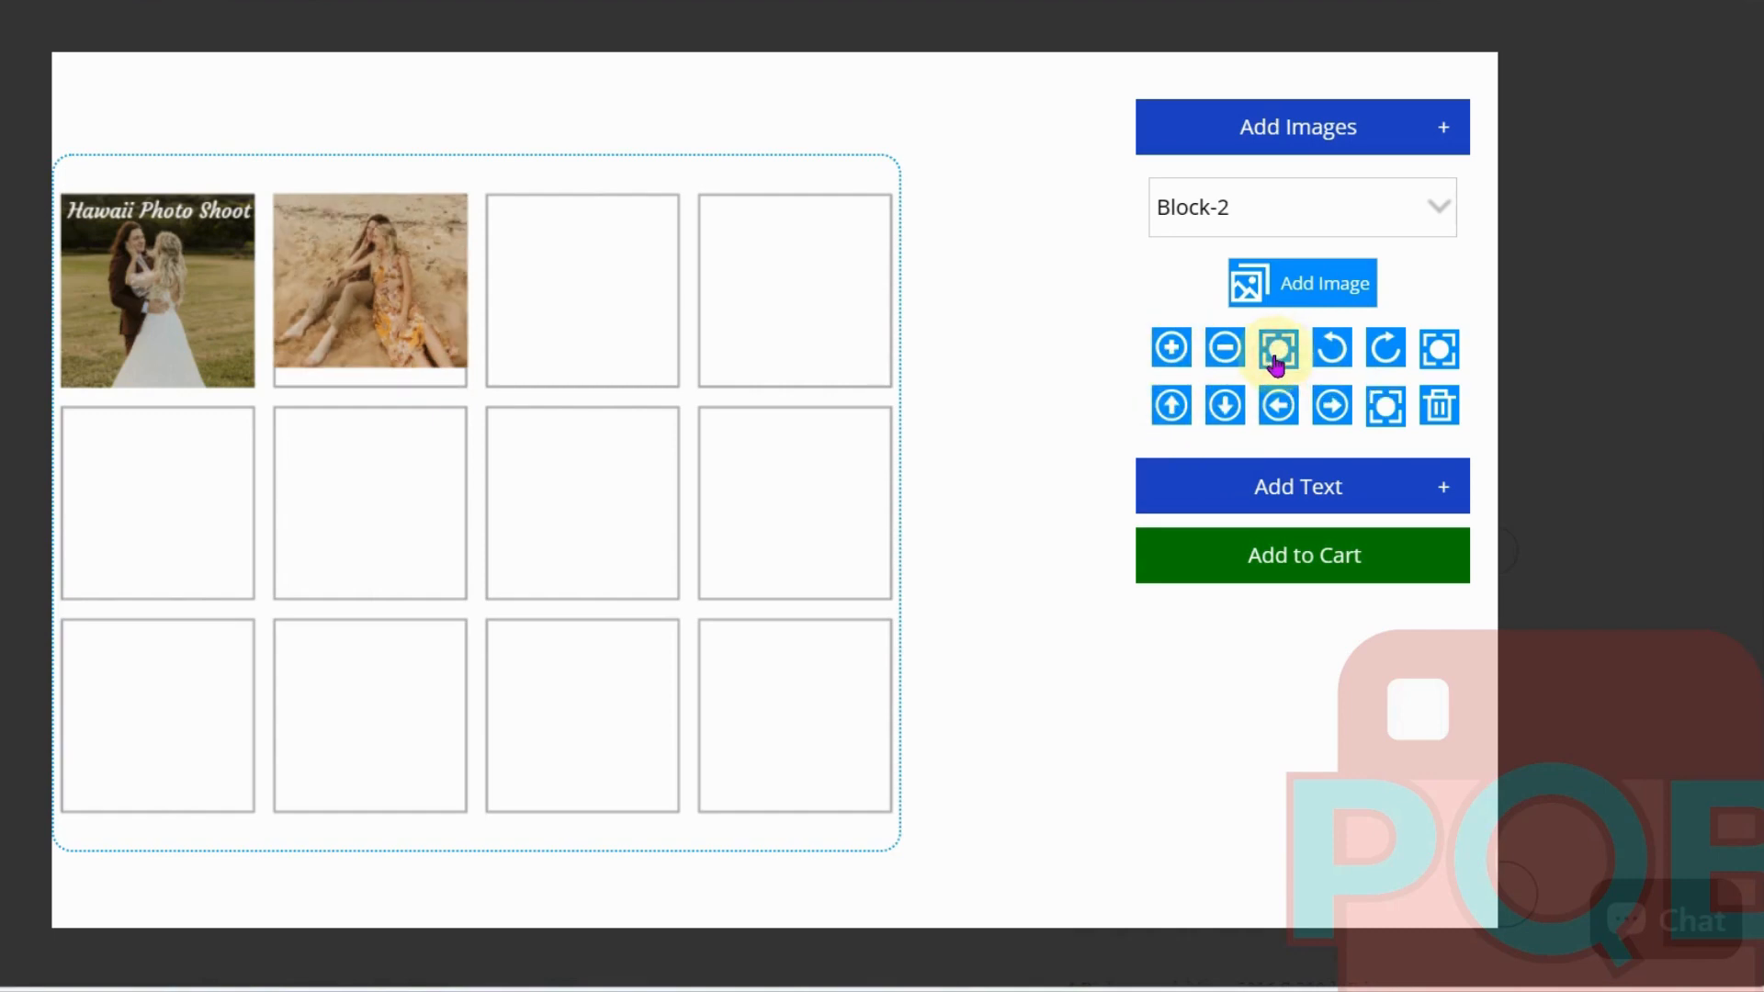
{"action": "left_click", "coordinate": [1182, 358]}
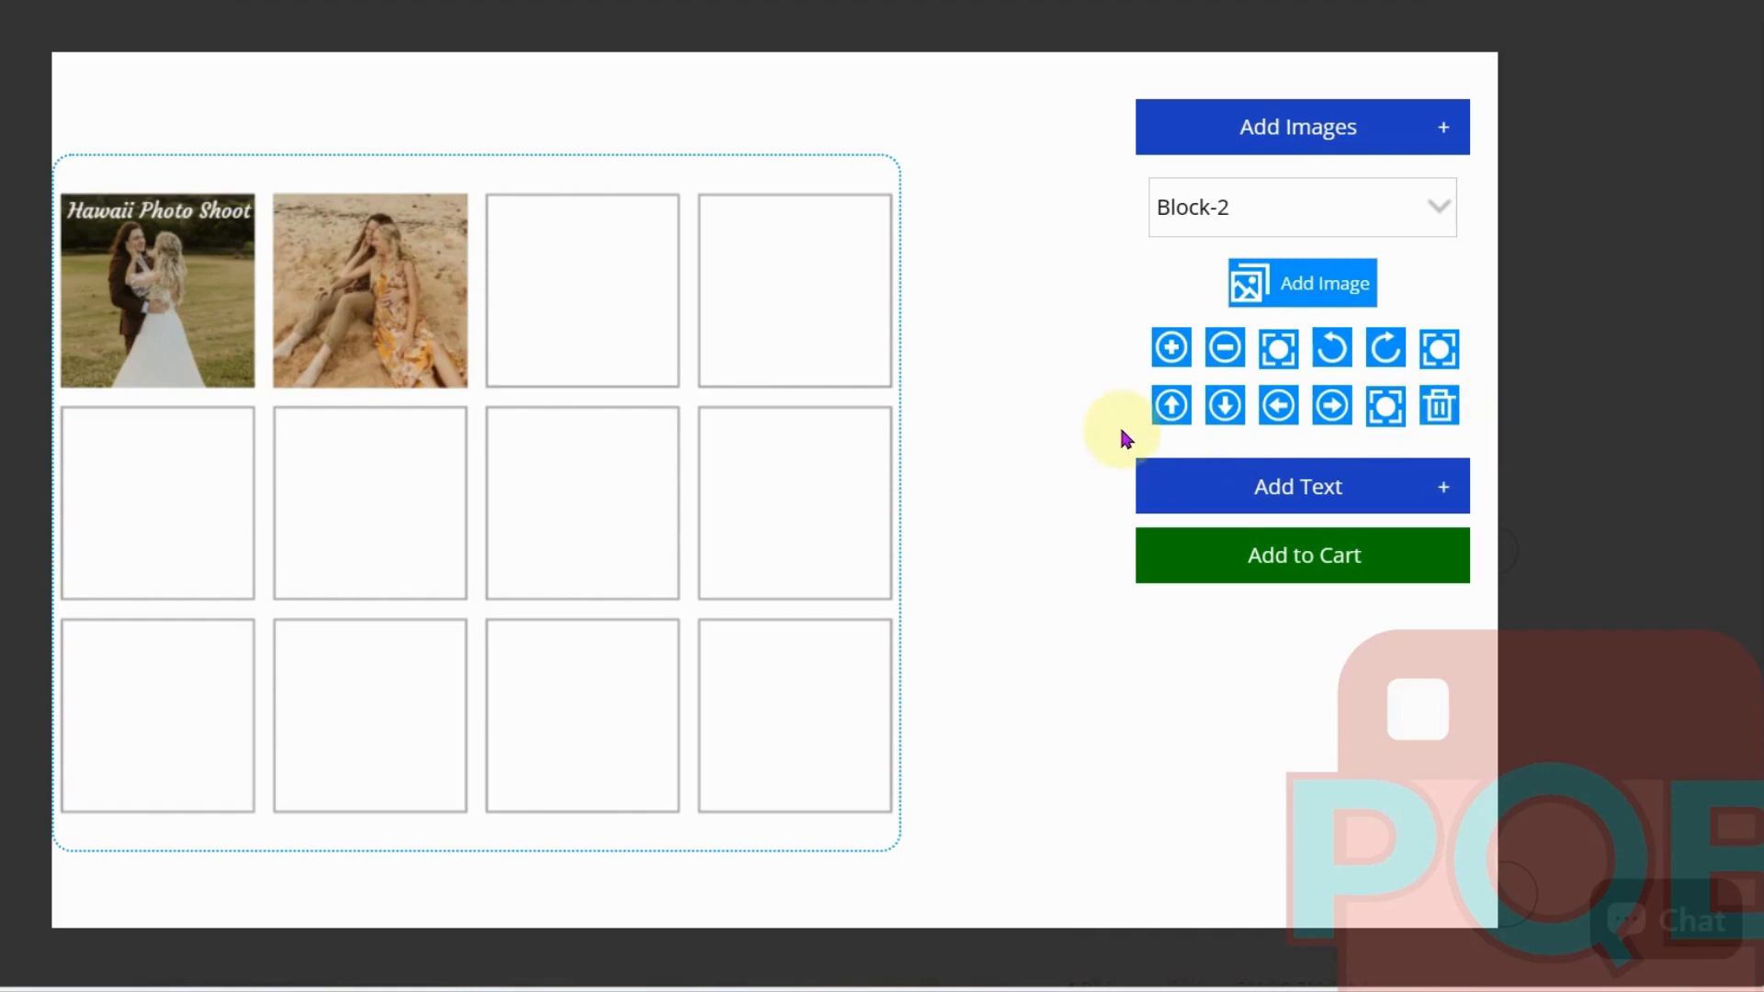
Insert the photo IMG 3699 from the computer into Block-3
{"action": "left_click", "coordinate": [1233, 205]}
{"action": "left_click", "coordinate": [1228, 316]}
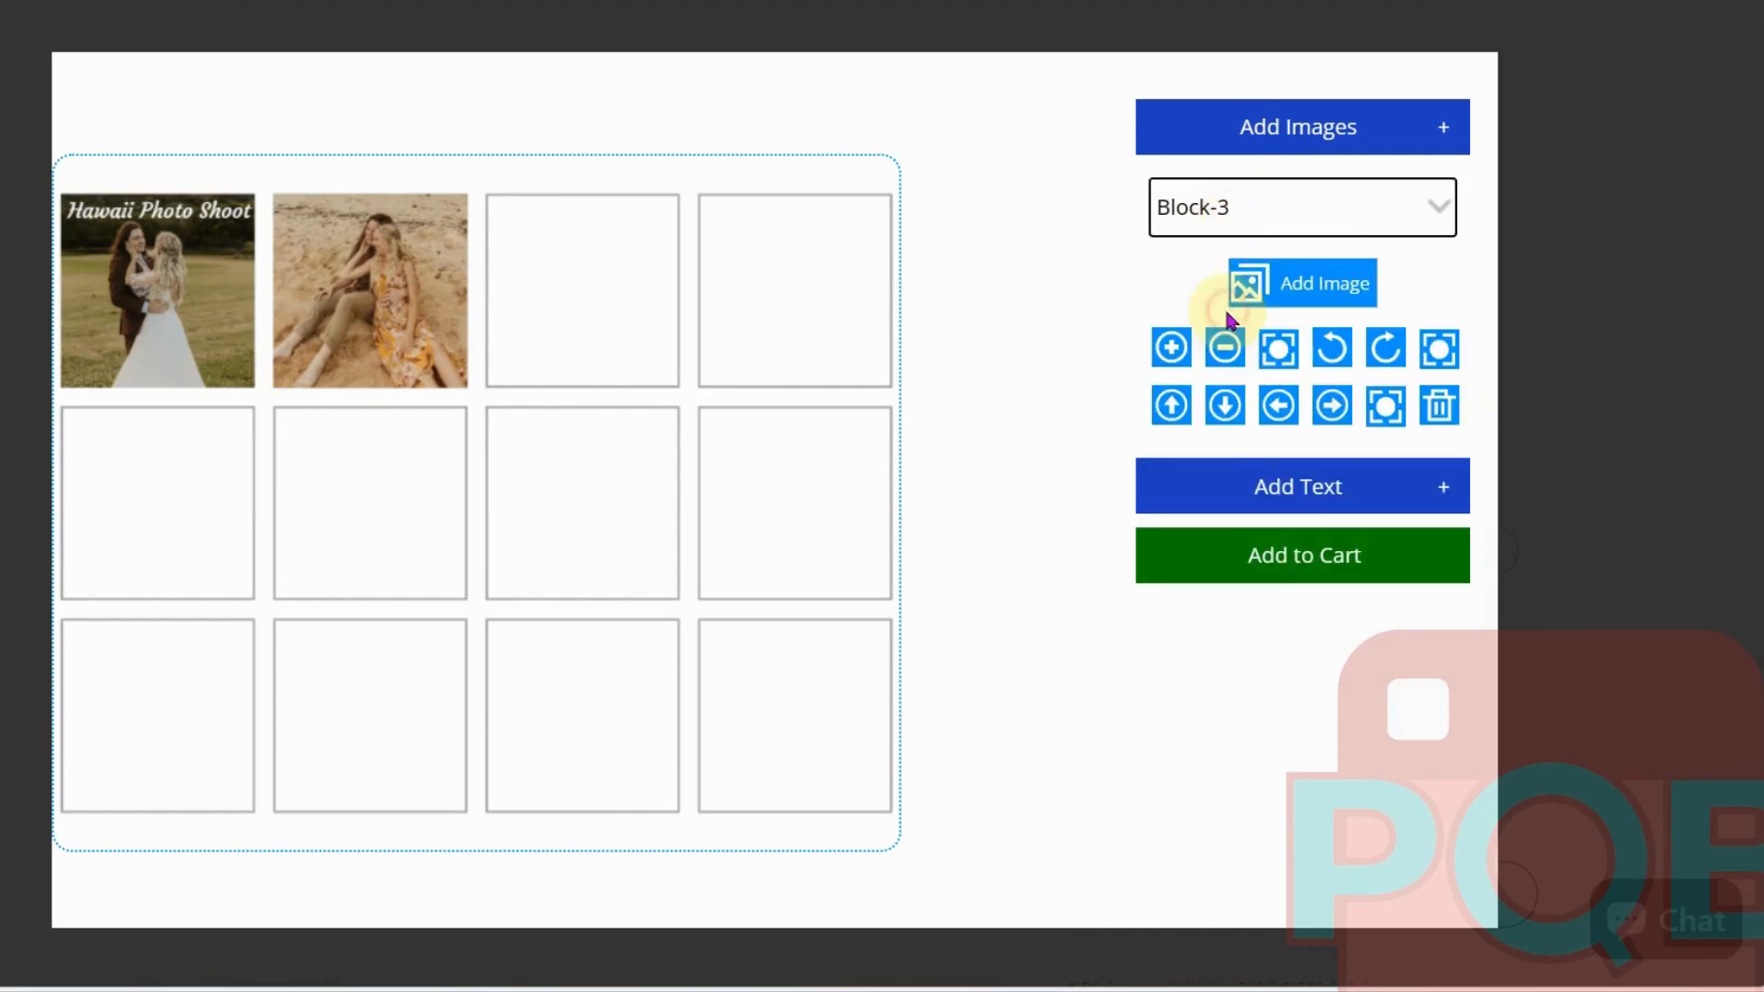
{"action": "left_click", "coordinate": [1254, 284]}
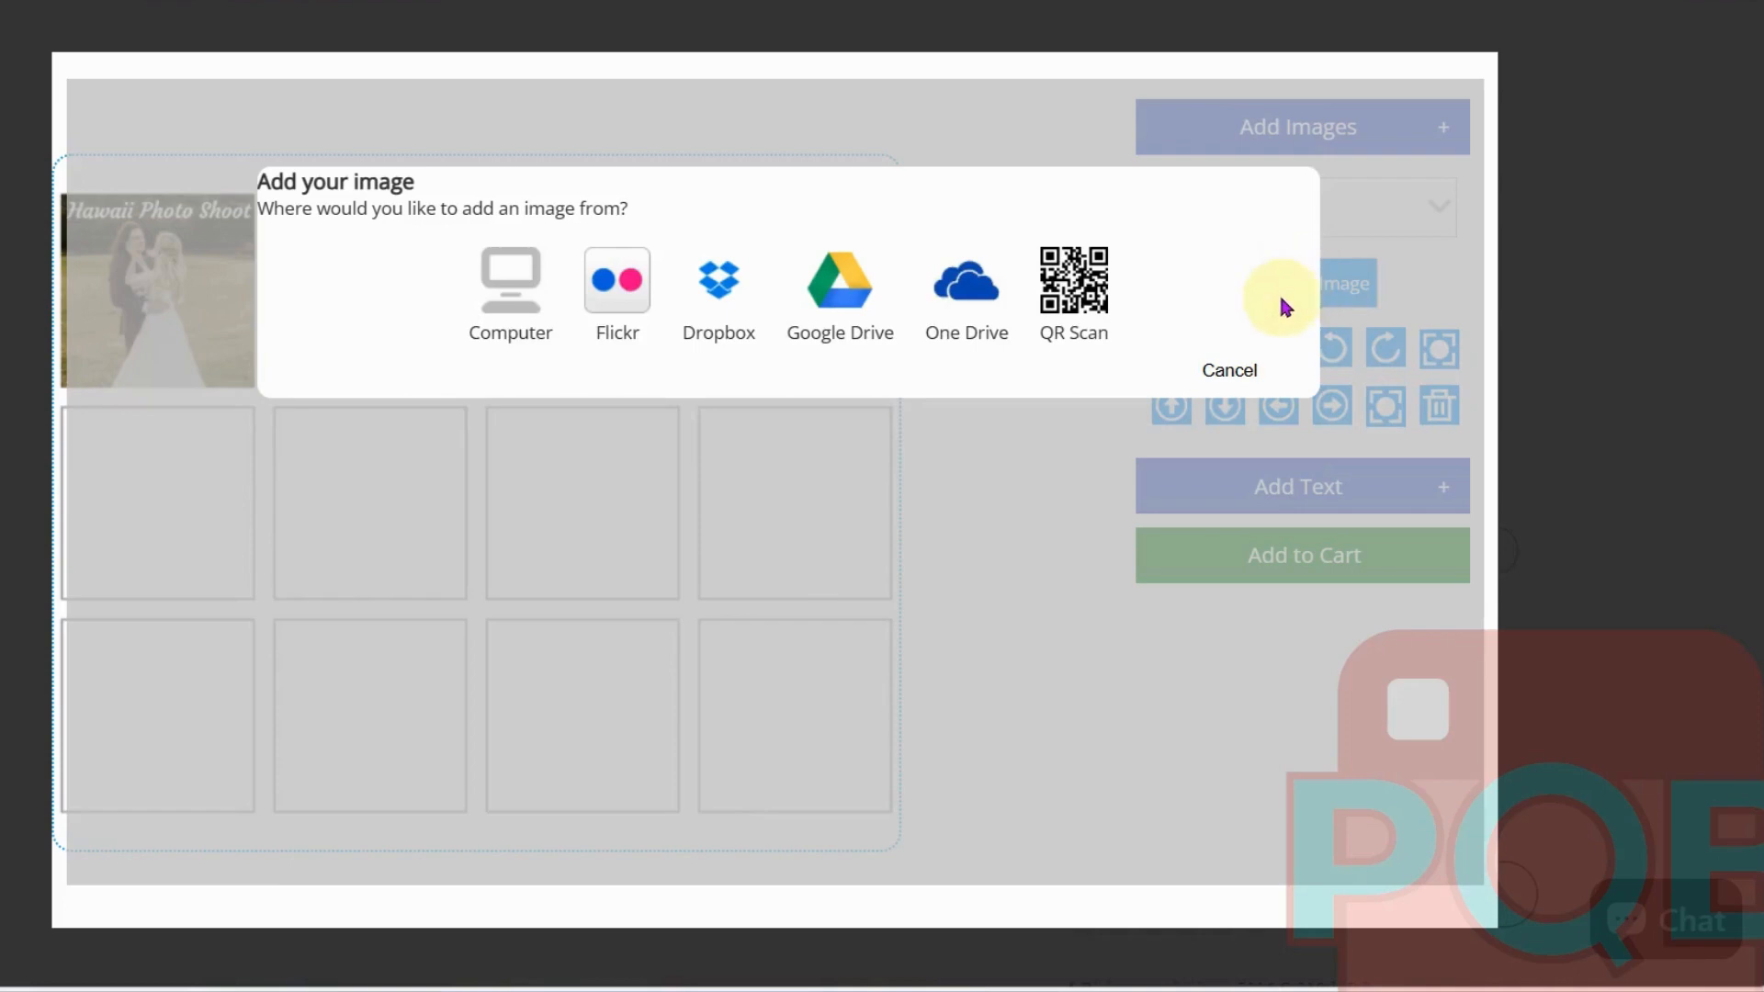
{"action": "left_click", "coordinate": [518, 353]}
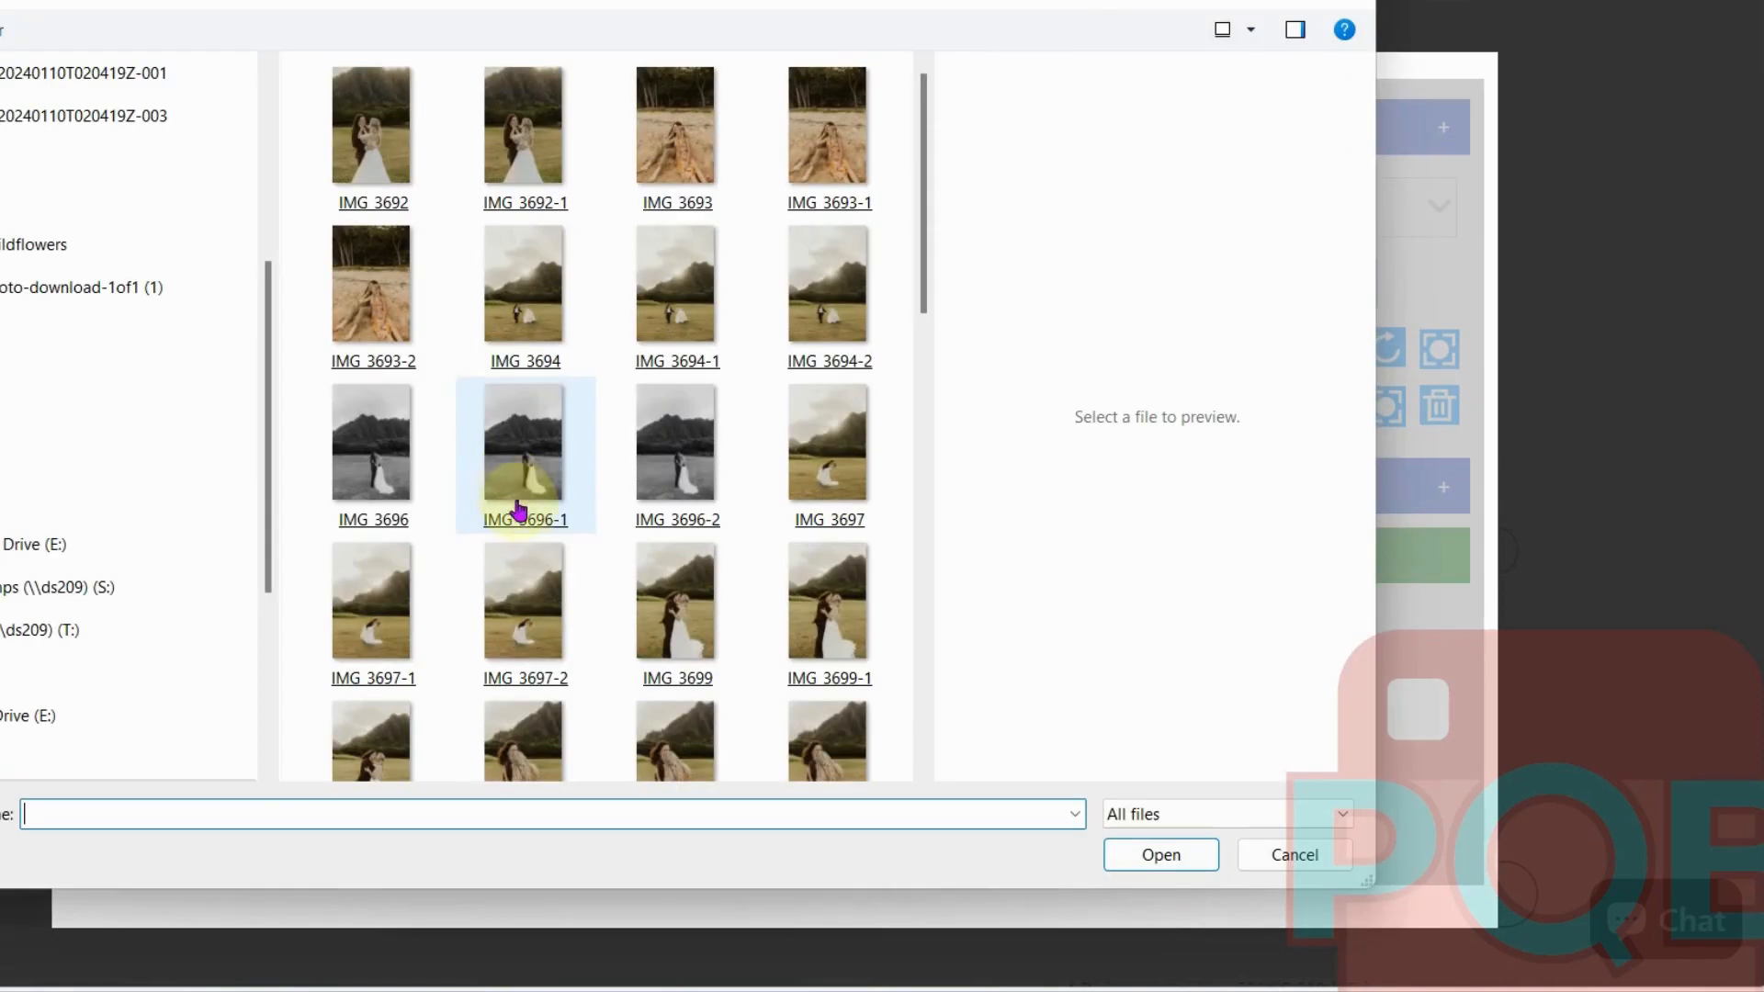
{"action": "double_click", "coordinate": [677, 634]}
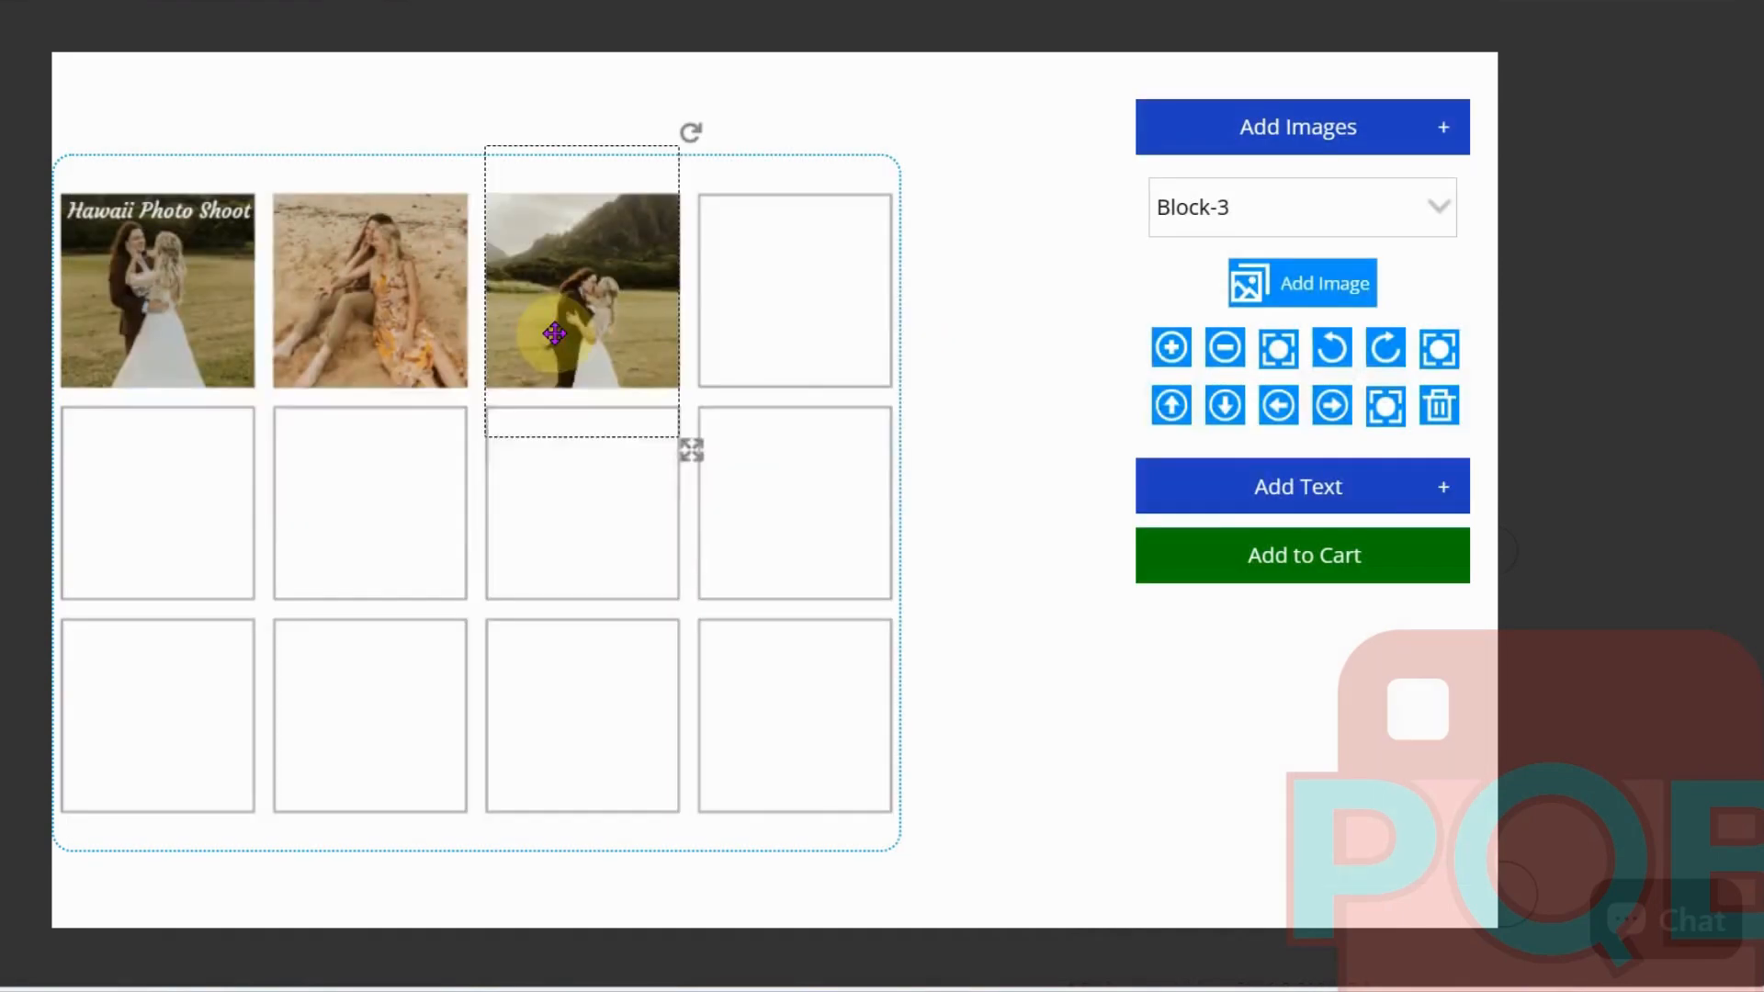
Zoom in on the Block-3 photo by eight increments to enlarge the couple within the square
{"action": "left_click", "coordinate": [1179, 354]}
{"action": "left_click", "coordinate": [1179, 354]}
{"action": "left_click", "coordinate": [1179, 355]}
{"action": "left_click", "coordinate": [1179, 355]}
{"action": "left_click", "coordinate": [1179, 354]}
{"action": "left_click", "coordinate": [1178, 355]}
{"action": "left_click", "coordinate": [1179, 355]}
{"action": "left_click", "coordinate": [1178, 354]}
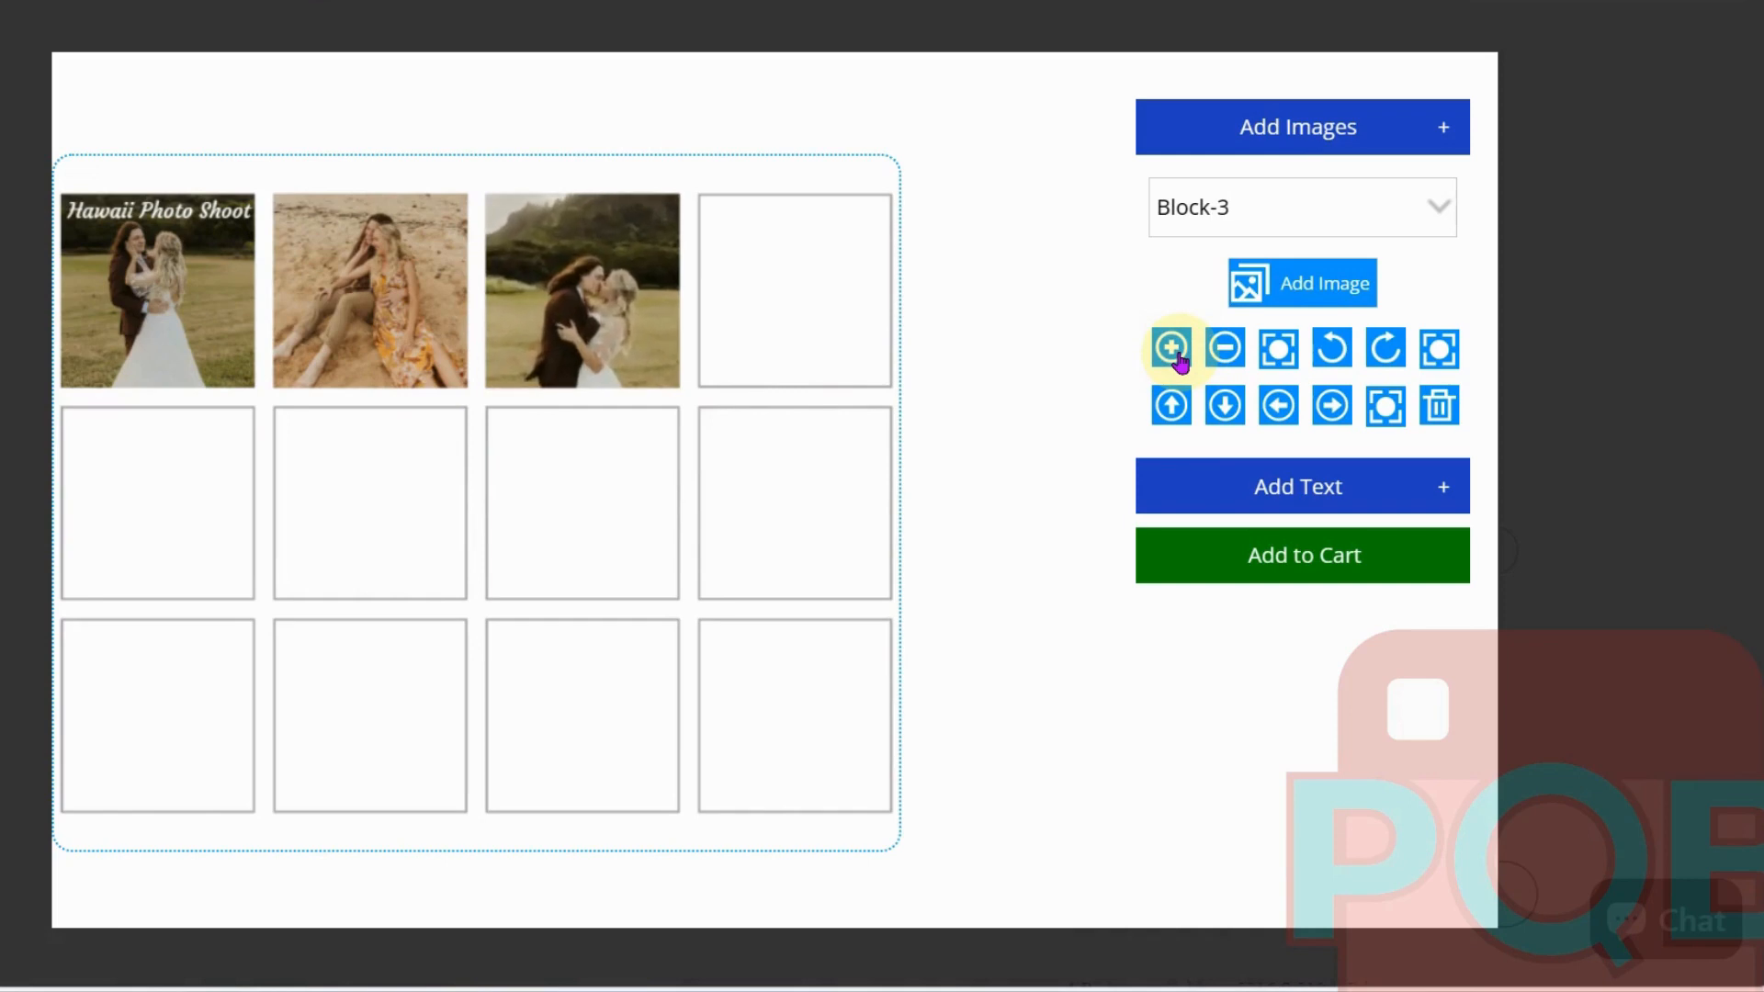
Zoom in on the Block-3 photo by six more increments and adjust its vertical position to frame the couple
{"action": "left_click", "coordinate": [1179, 354]}
{"action": "left_click", "coordinate": [1178, 355]}
{"action": "left_click", "coordinate": [1179, 354]}
{"action": "left_click", "coordinate": [1178, 355]}
{"action": "left_click", "coordinate": [1179, 355]}
{"action": "left_click", "coordinate": [1178, 355]}
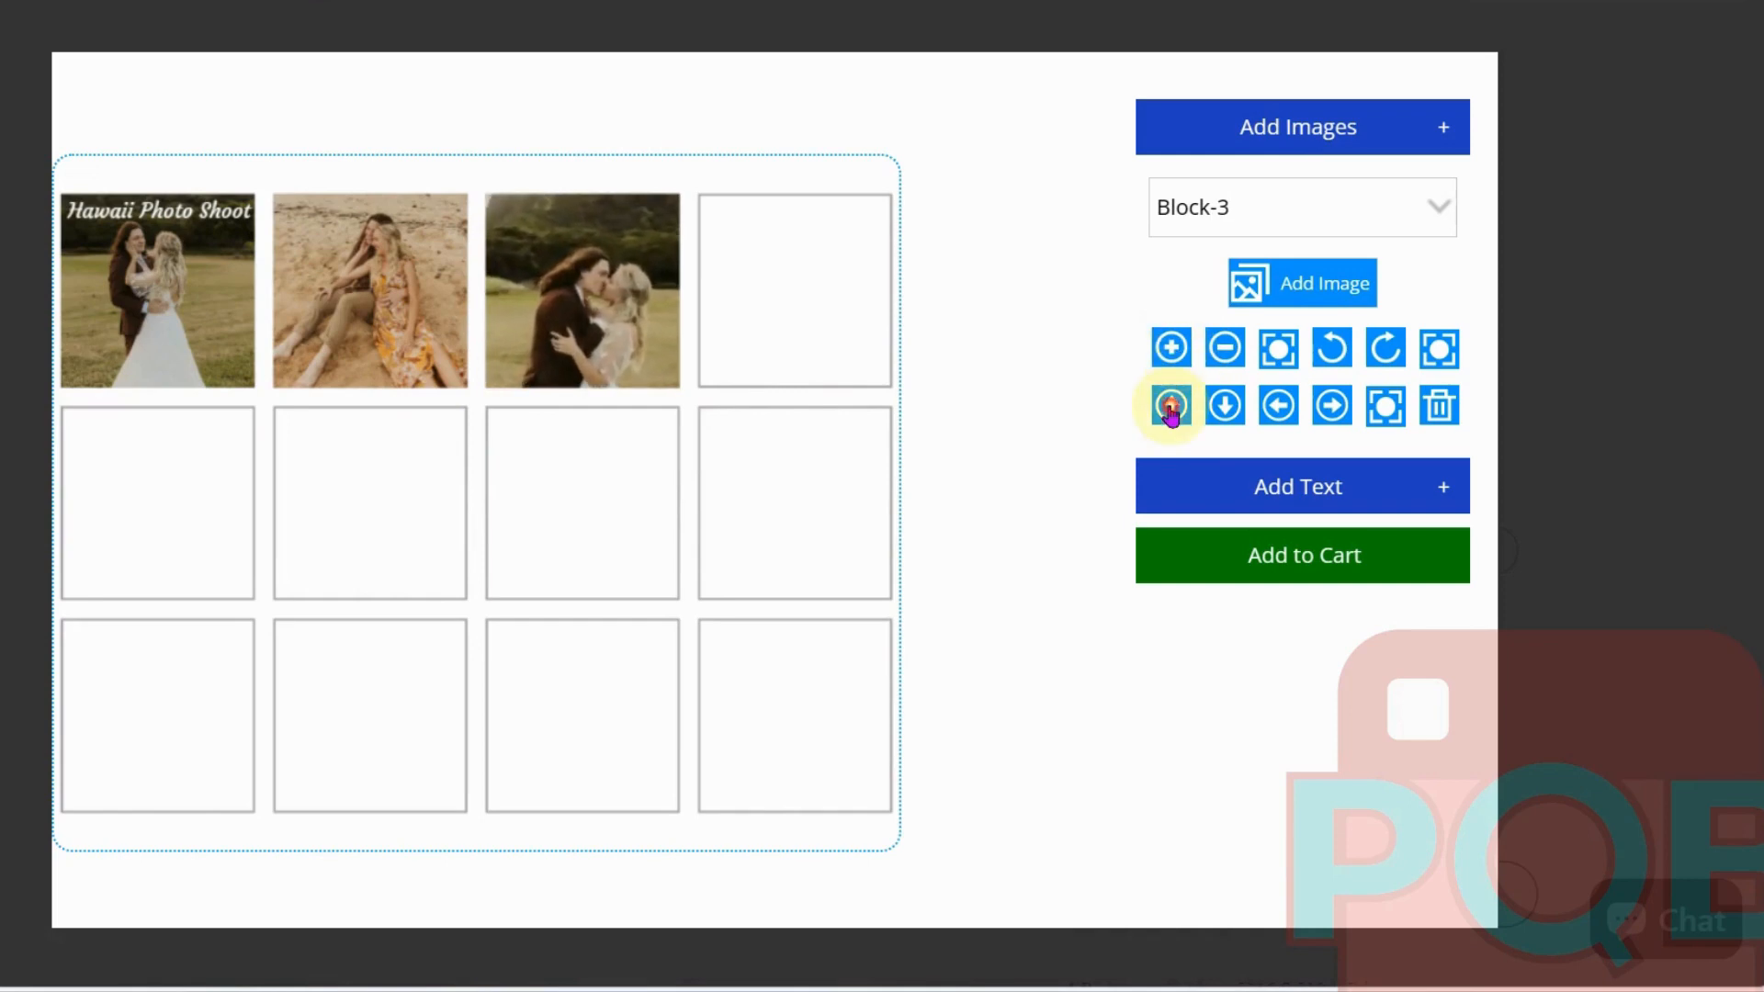
{"action": "left_click", "coordinate": [1171, 409]}
{"action": "left_click", "coordinate": [1218, 407]}
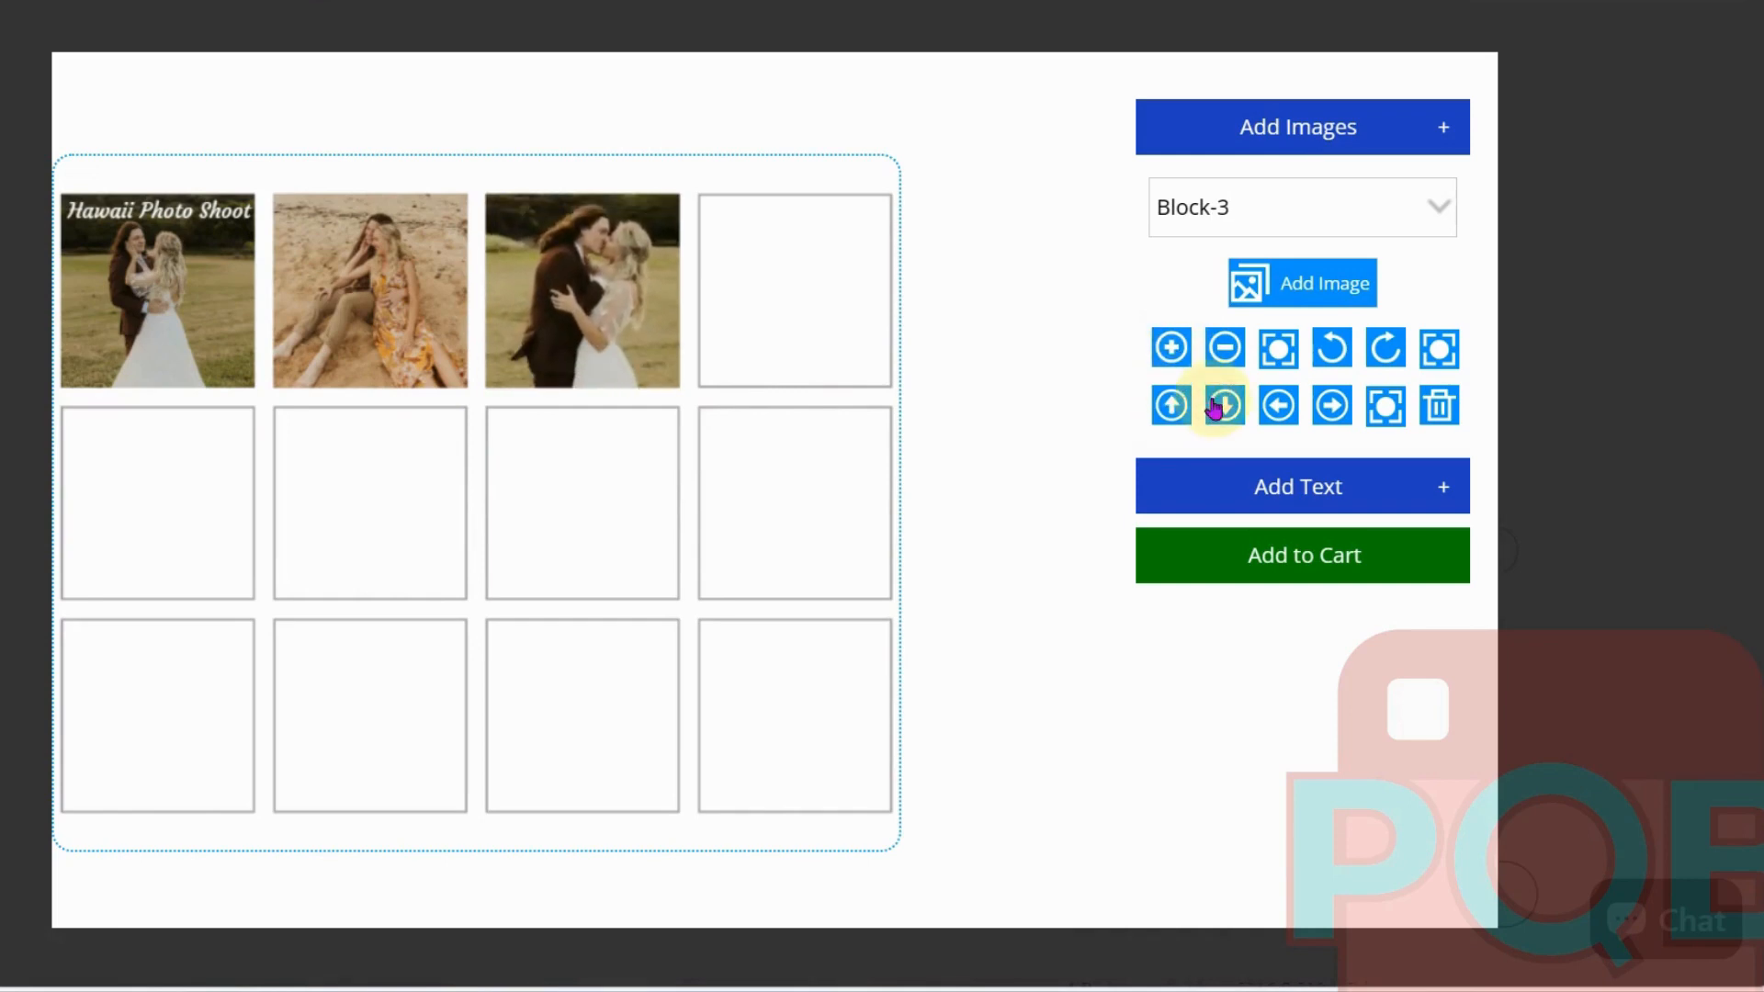
{"action": "left_click", "coordinate": [1217, 407]}
Insert the photo IMG 3694-2 from the computer into Block-4
{"action": "left_click", "coordinate": [1268, 222]}
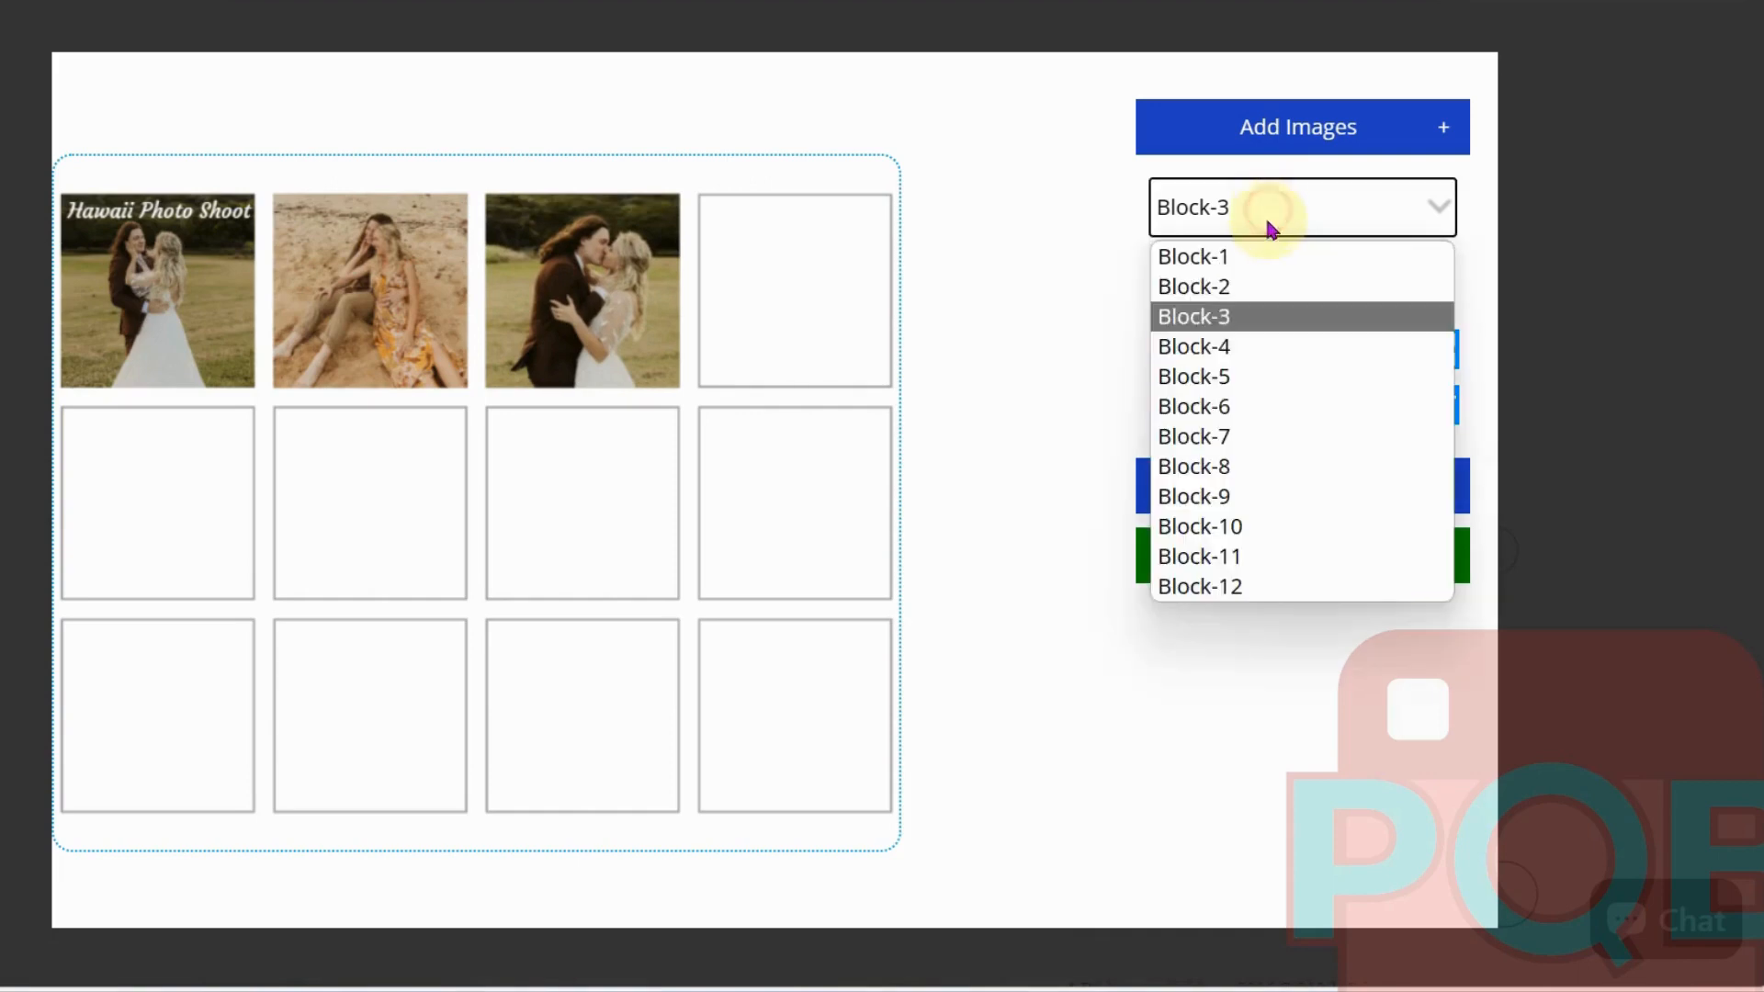
{"action": "left_click", "coordinate": [1259, 344]}
{"action": "left_click", "coordinate": [1279, 311]}
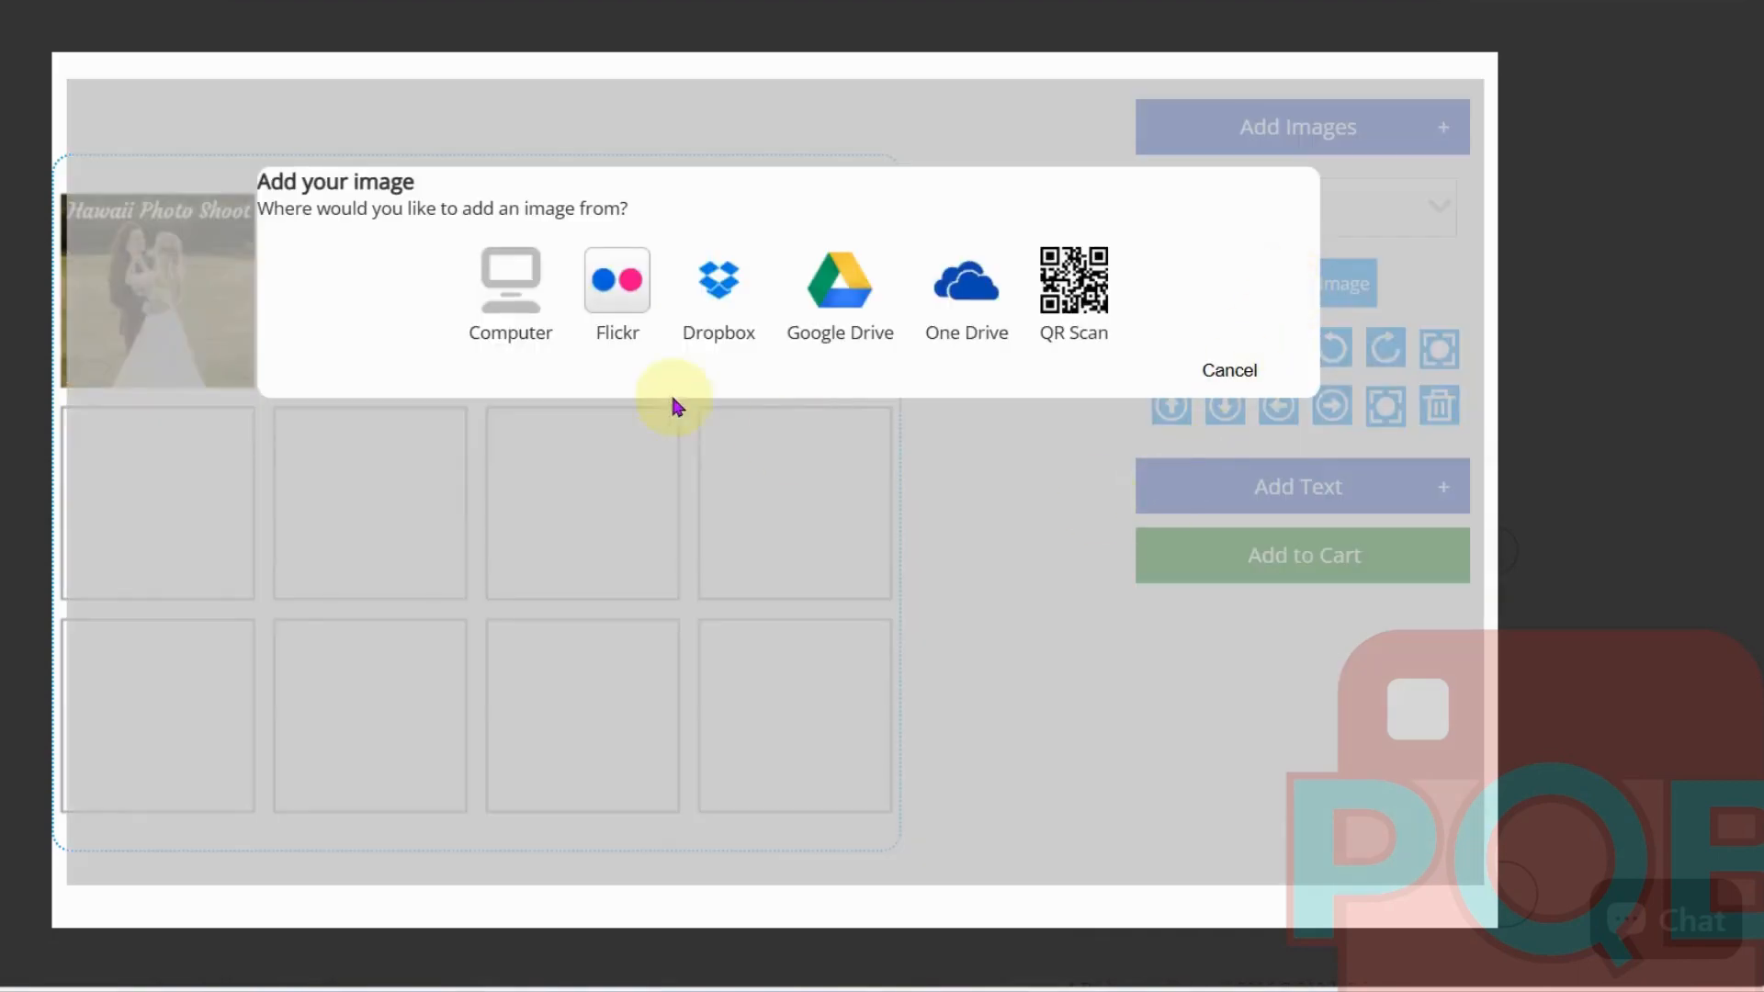
{"action": "left_click", "coordinate": [503, 294]}
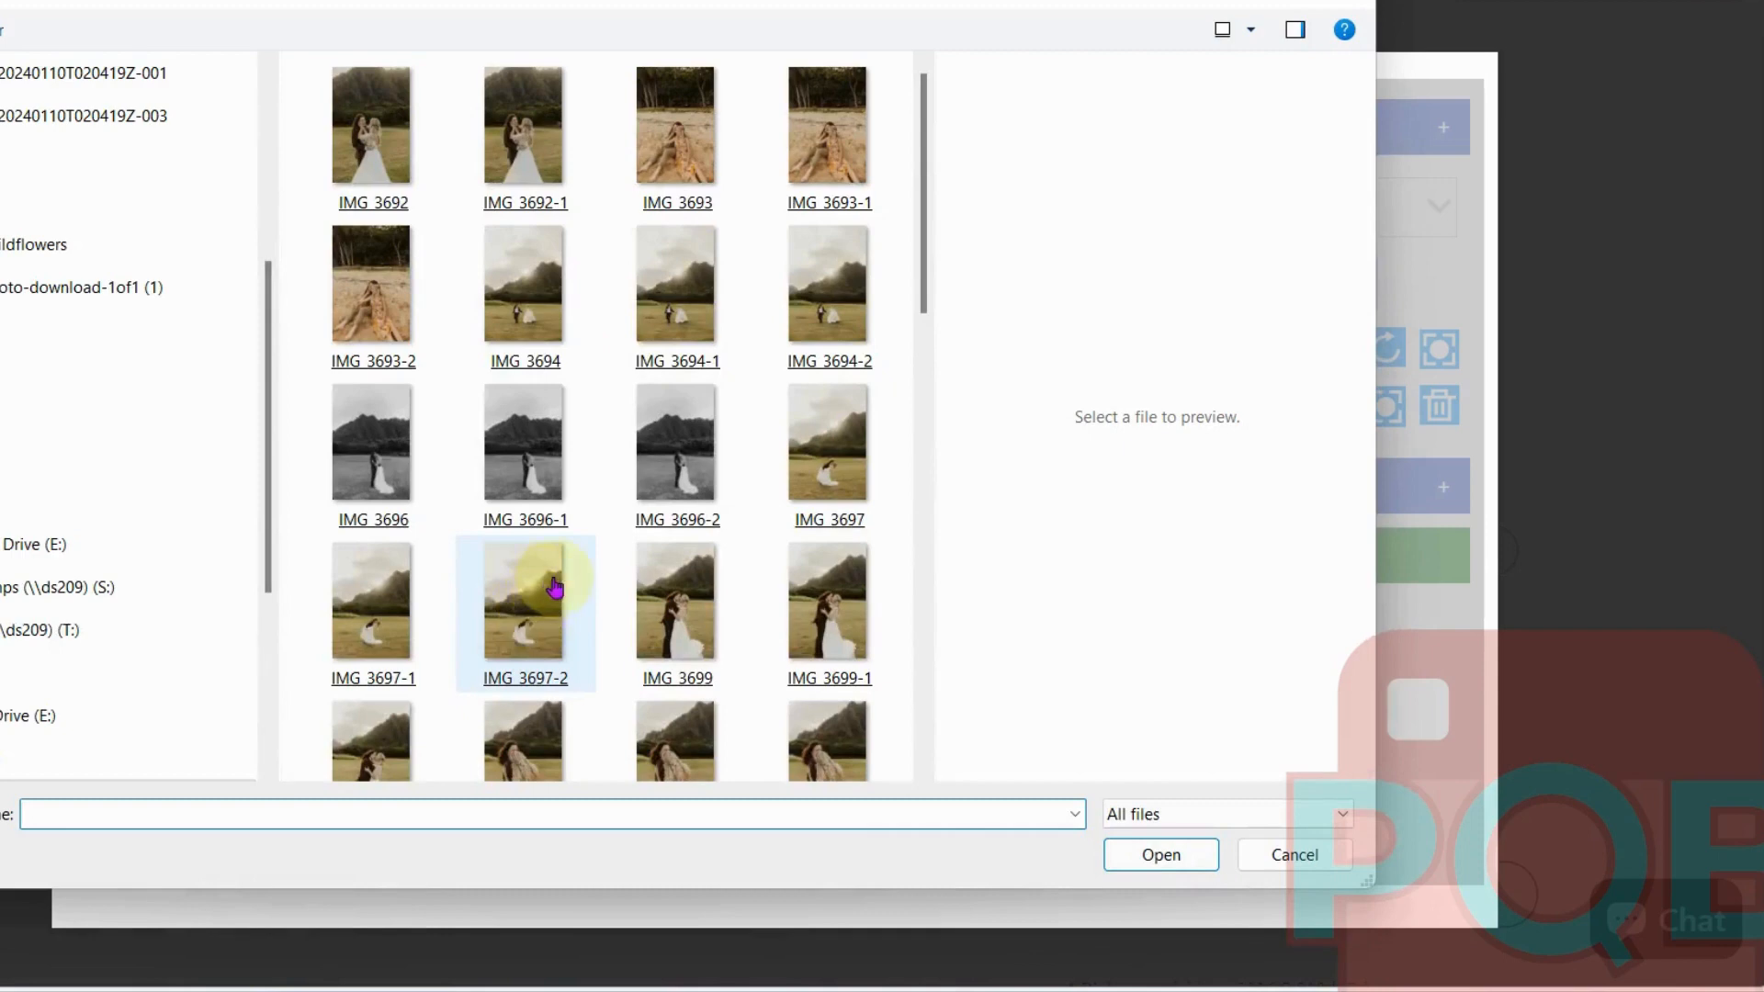
{"action": "double_click", "coordinate": [829, 313]}
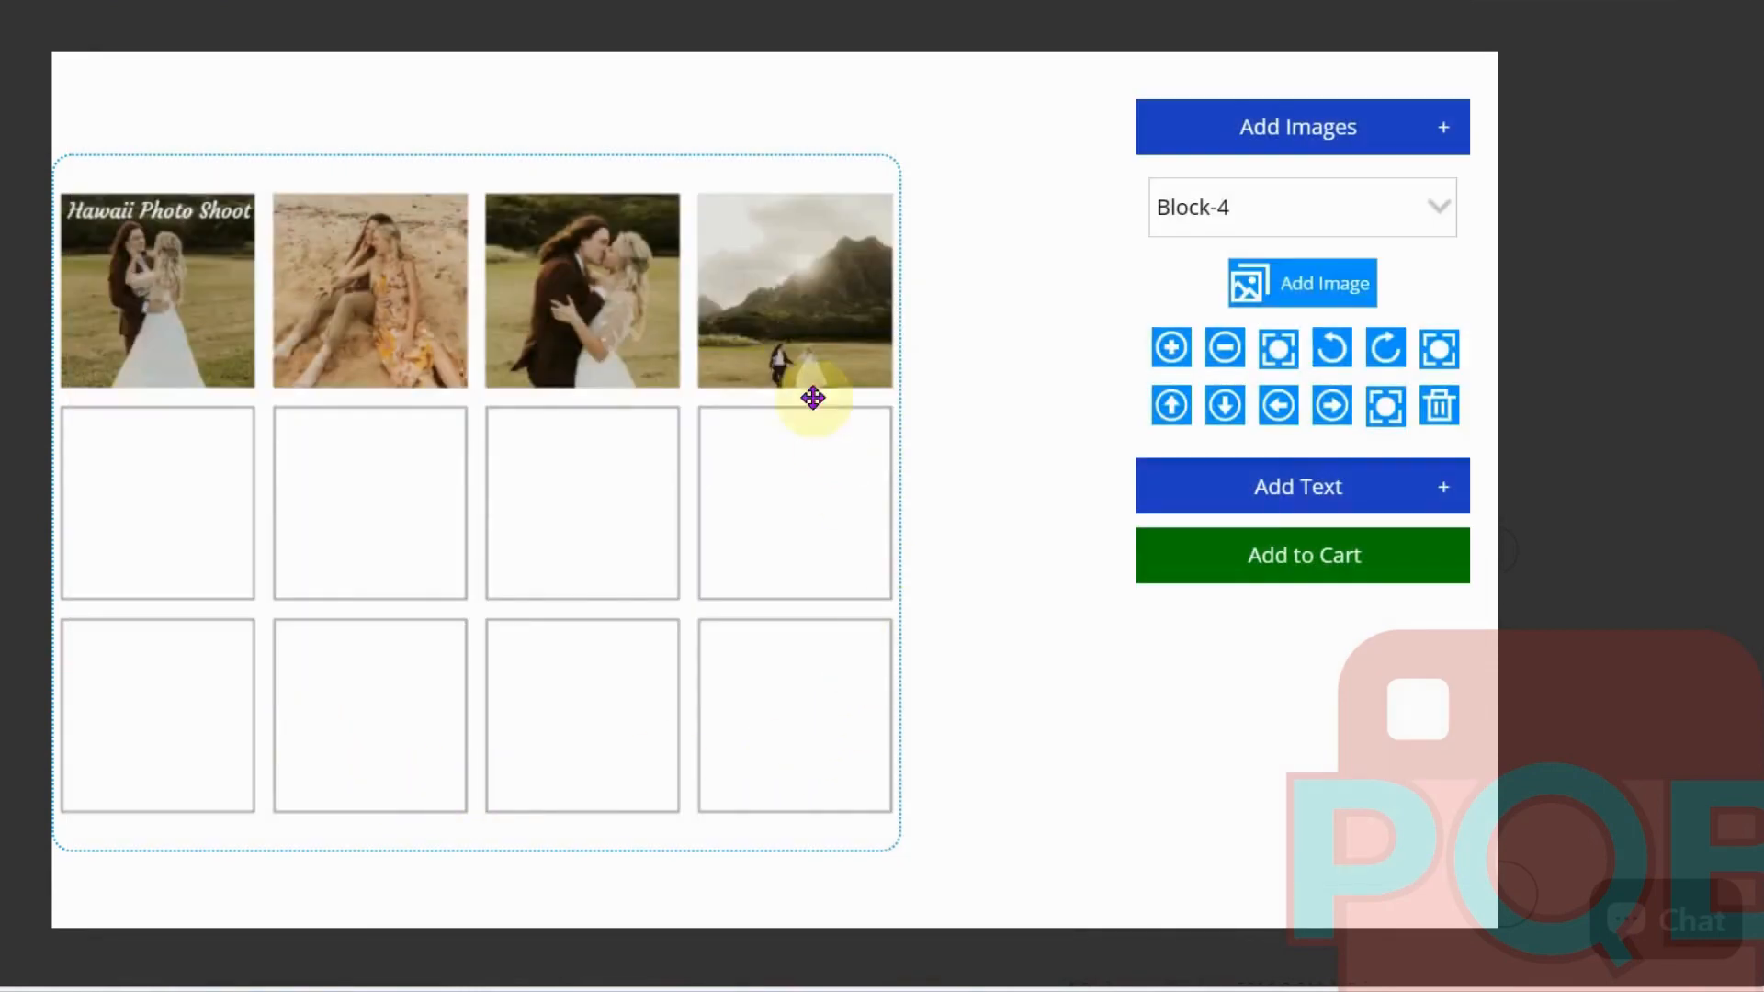
Adjust the vertical position of the Block-4 photo so the couple sits higher and the square stays filled
{"action": "left_click", "coordinate": [1171, 409]}
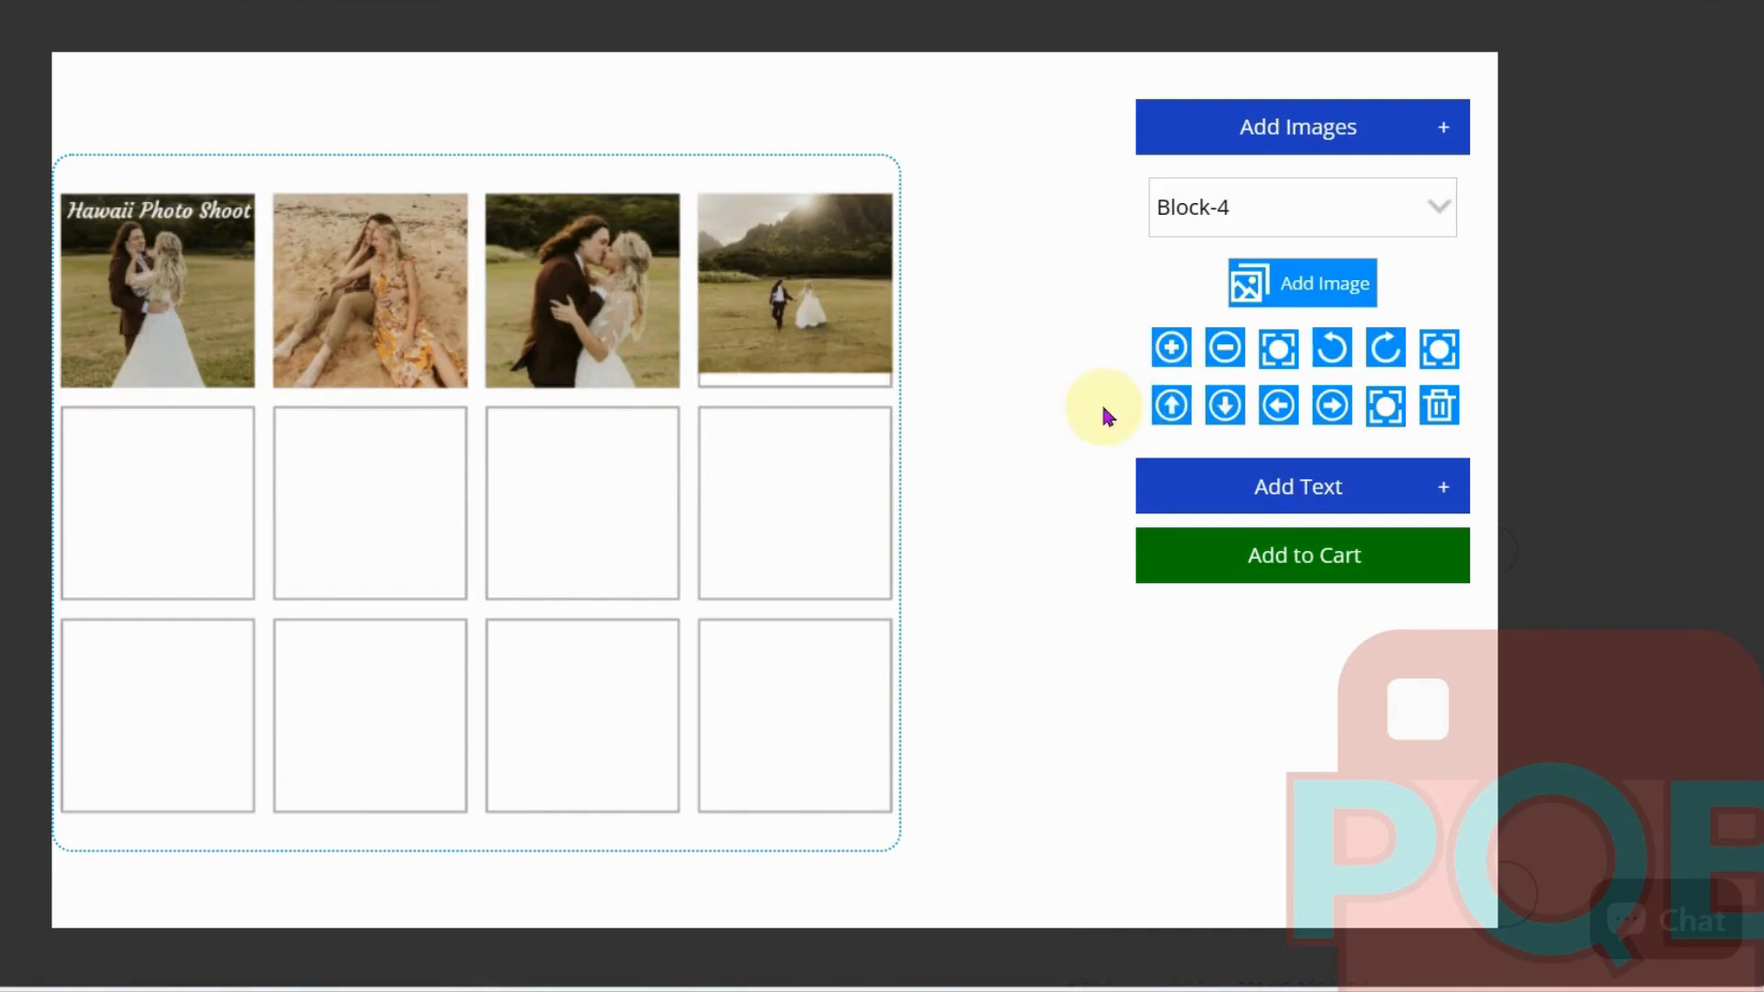
{"action": "left_click", "coordinate": [753, 392]}
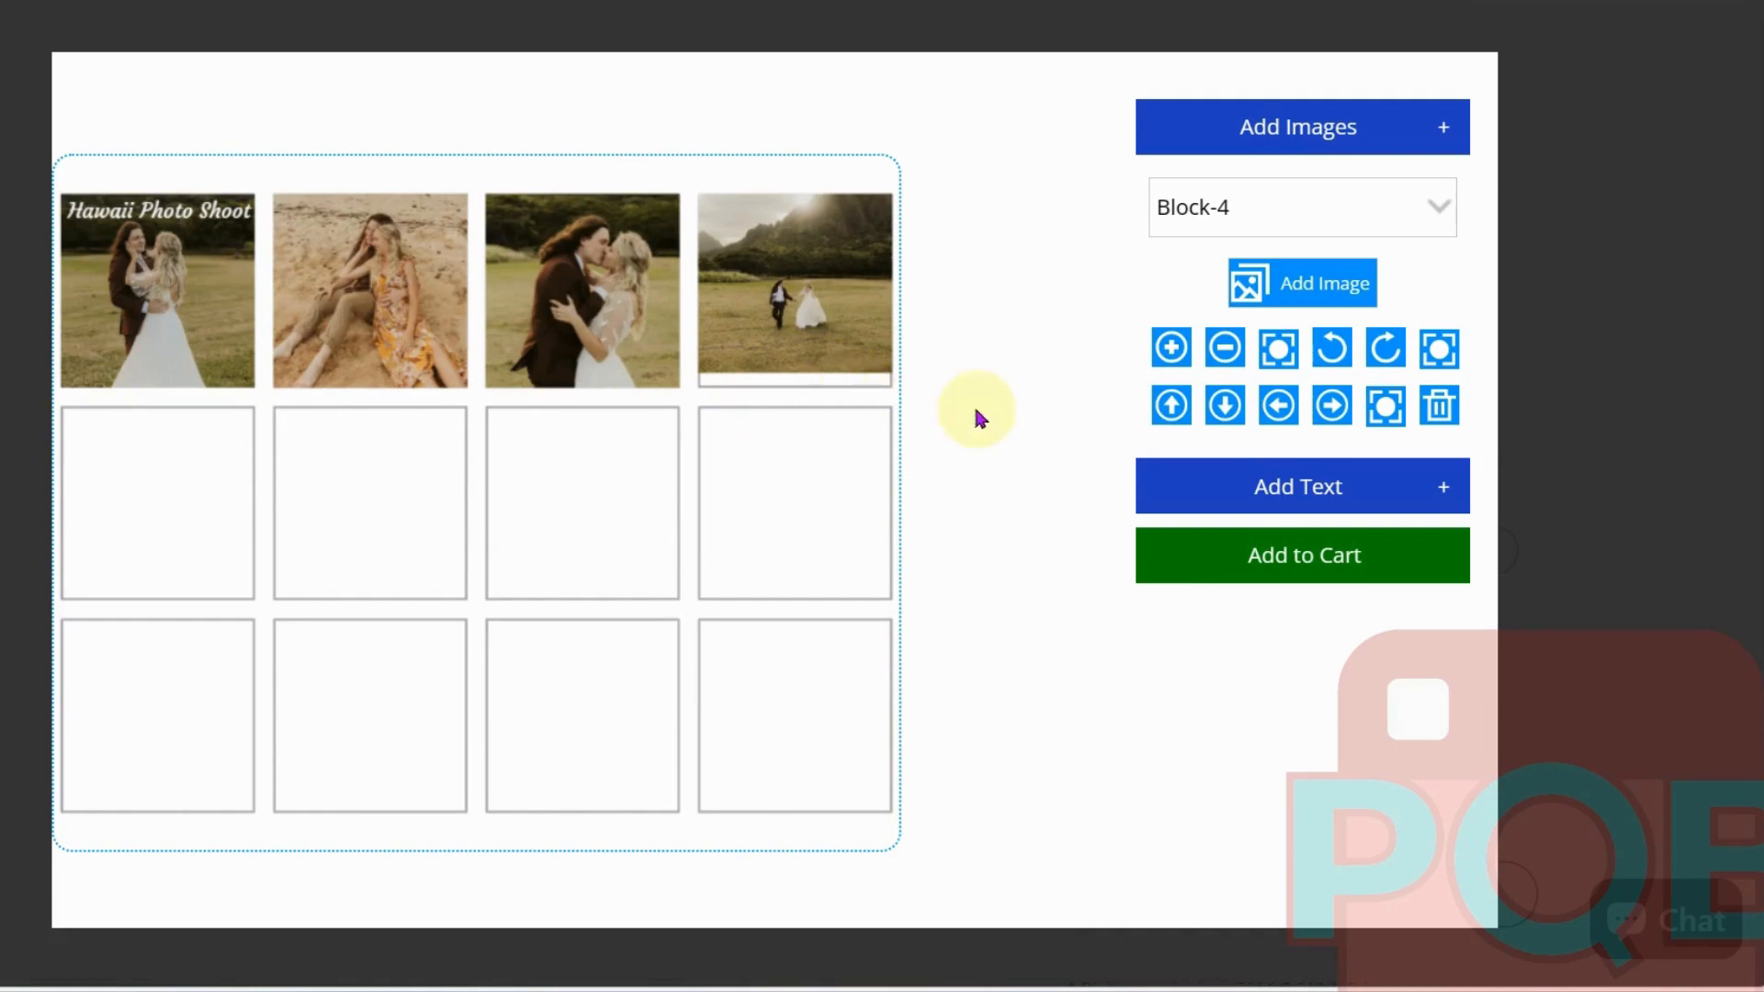
{"action": "left_click", "coordinate": [1219, 410]}
{"action": "left_click", "coordinate": [1219, 412]}
{"action": "mouse_move", "coordinate": [752, 250]}
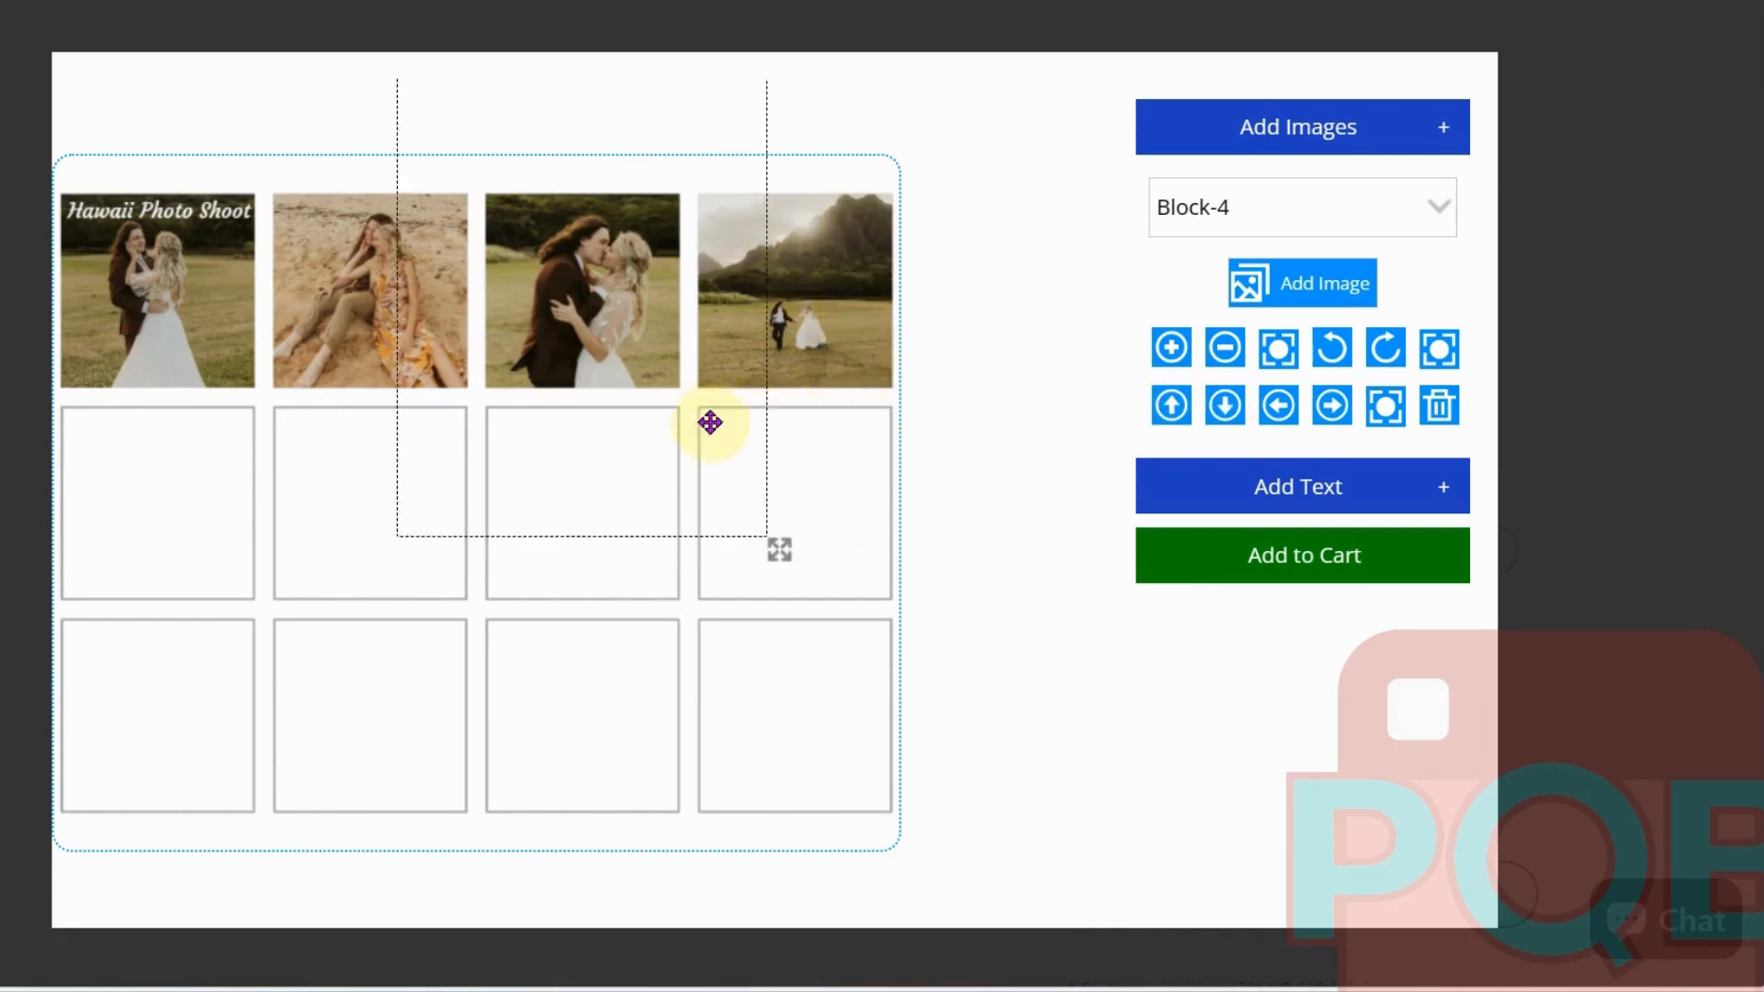
Insert the close-up photo of the couple face to face from the computer into Block-5
{"action": "left_click", "coordinate": [1267, 195]}
{"action": "left_click", "coordinate": [1264, 384]}
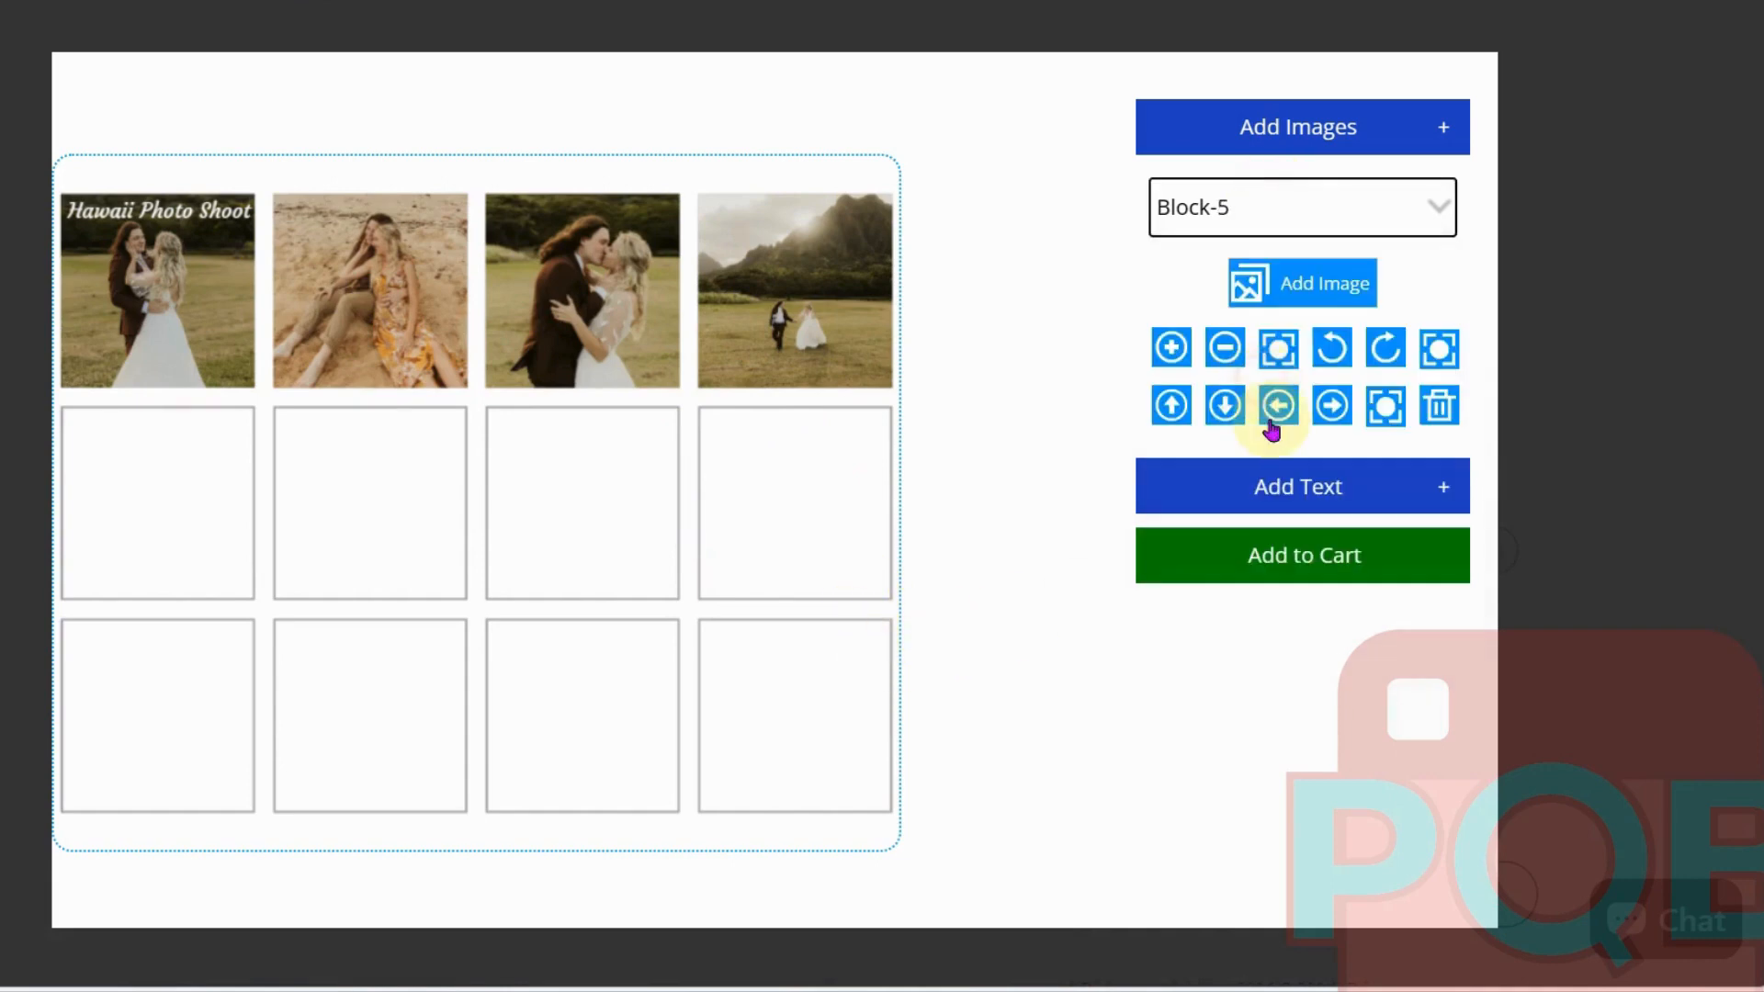
{"action": "left_click", "coordinate": [1279, 292]}
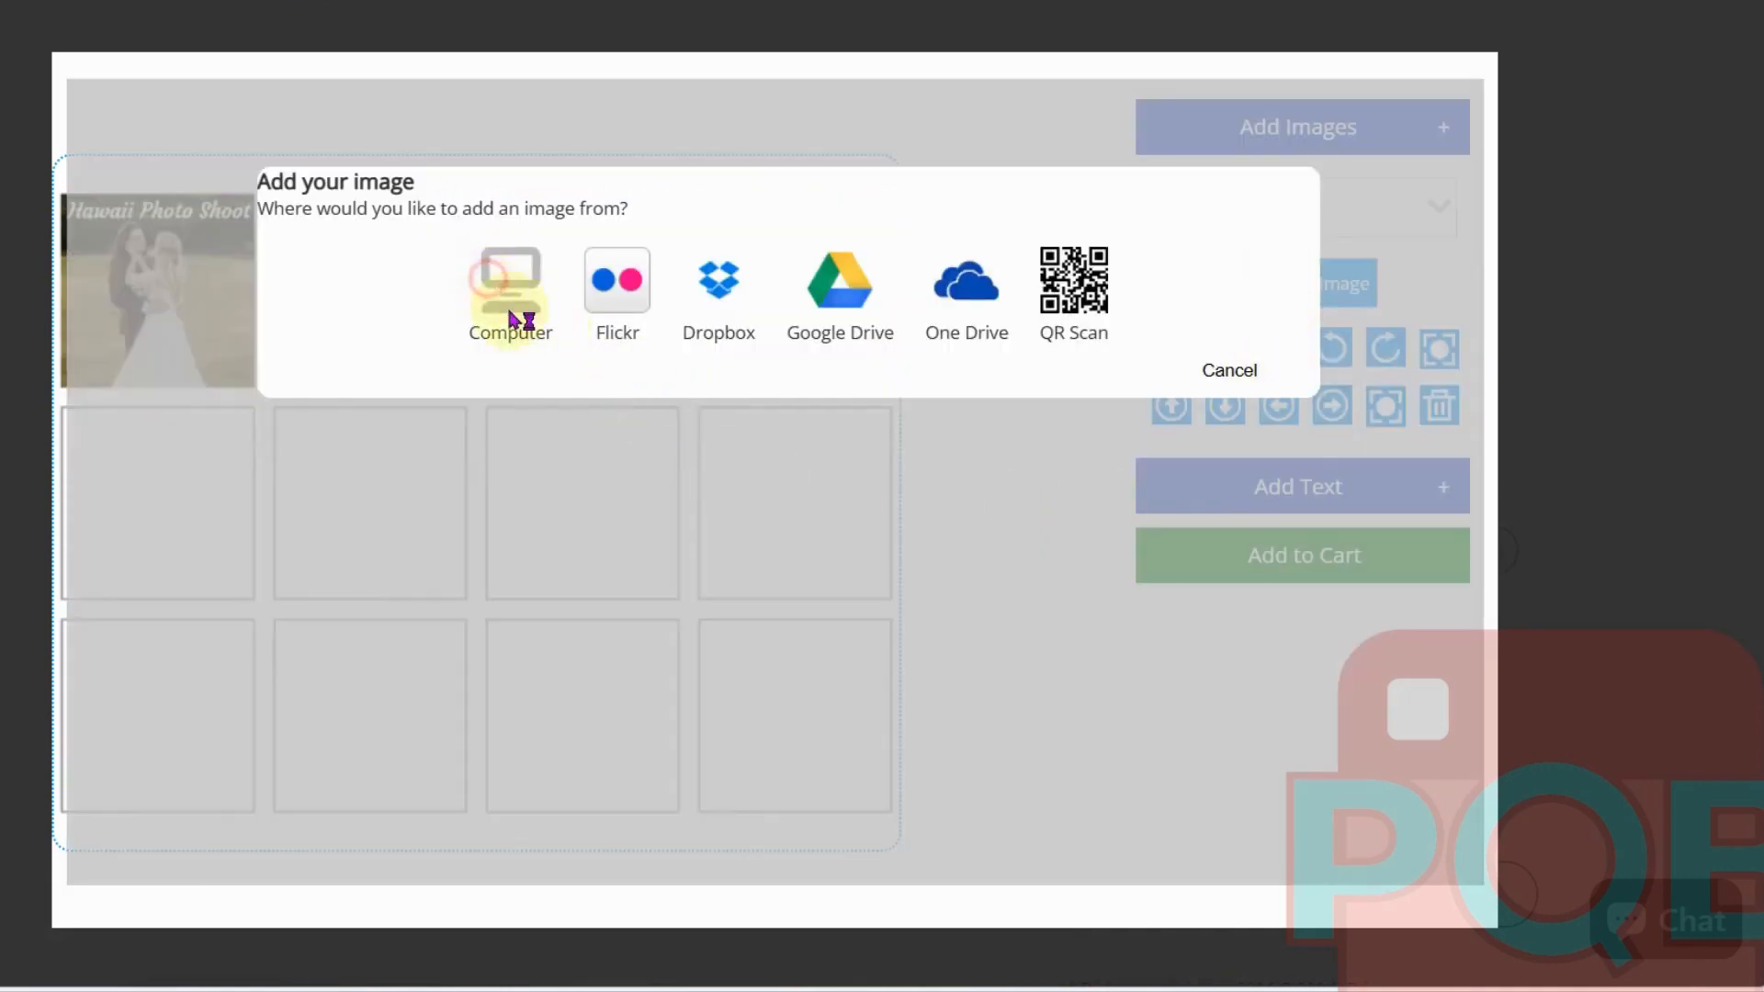
{"action": "scroll", "coordinate": [634, 579], "scroll_direction": "down", "scroll_amount": 8}
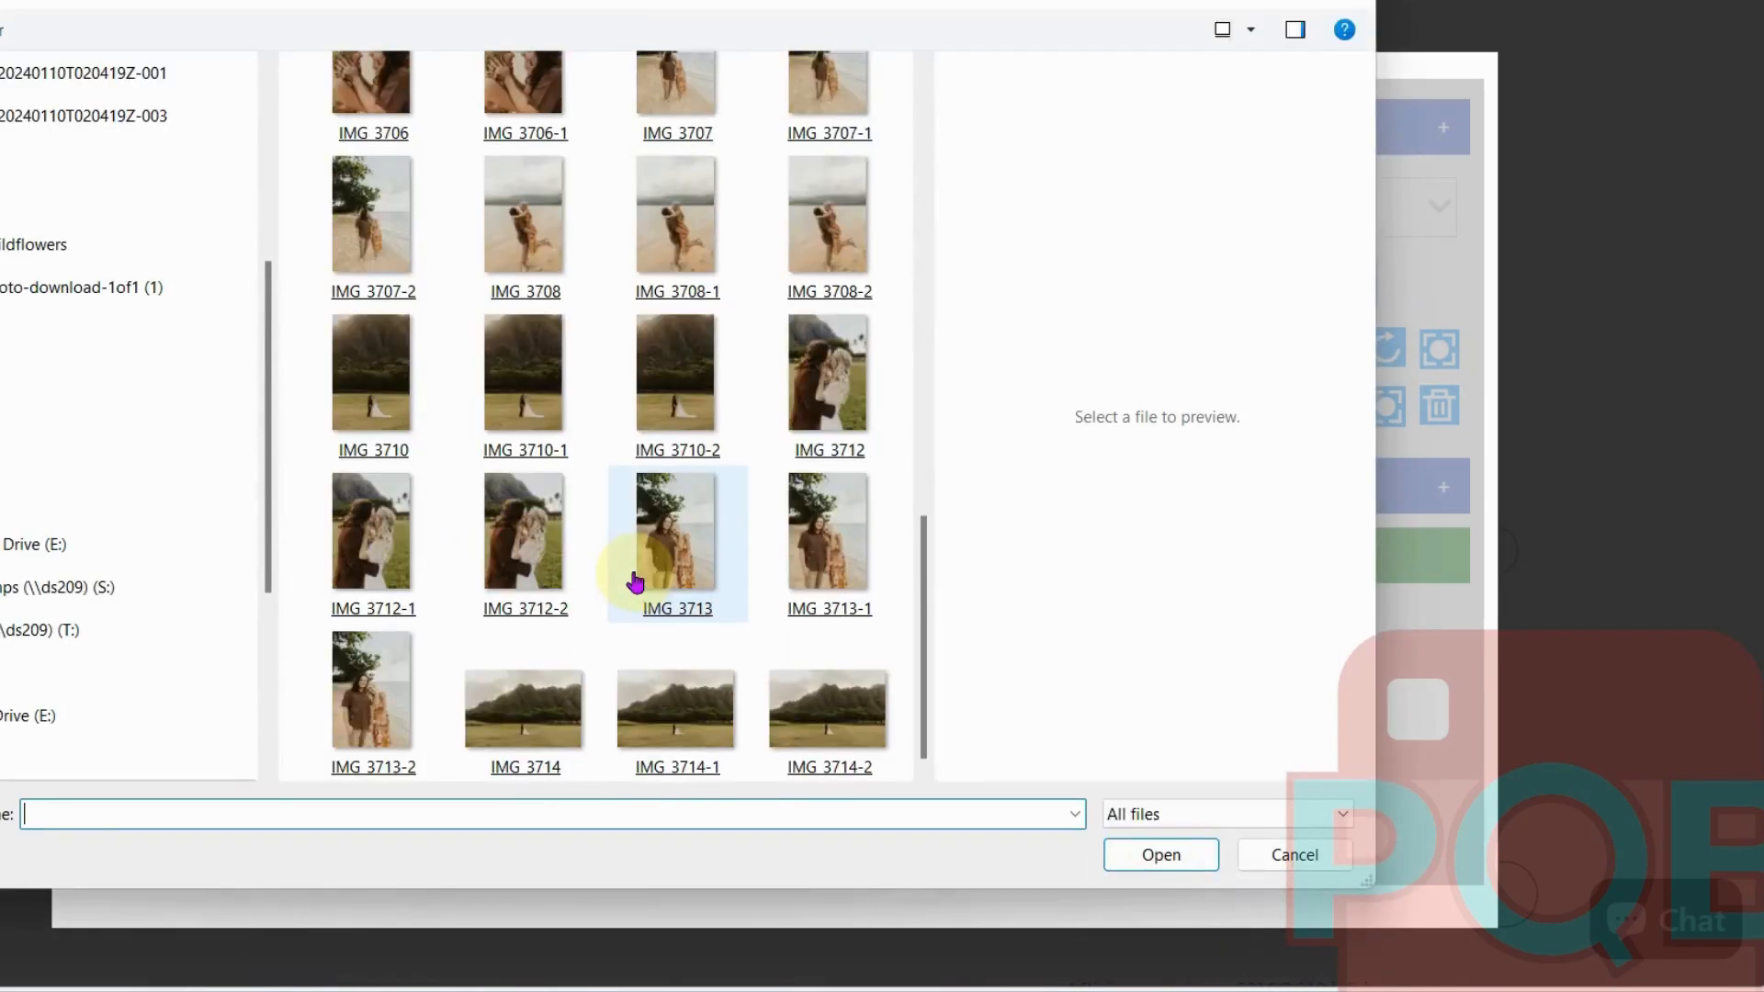
{"action": "scroll", "coordinate": [636, 580], "scroll_direction": "up", "scroll_amount": 3}
{"action": "double_click", "coordinate": [524, 432]}
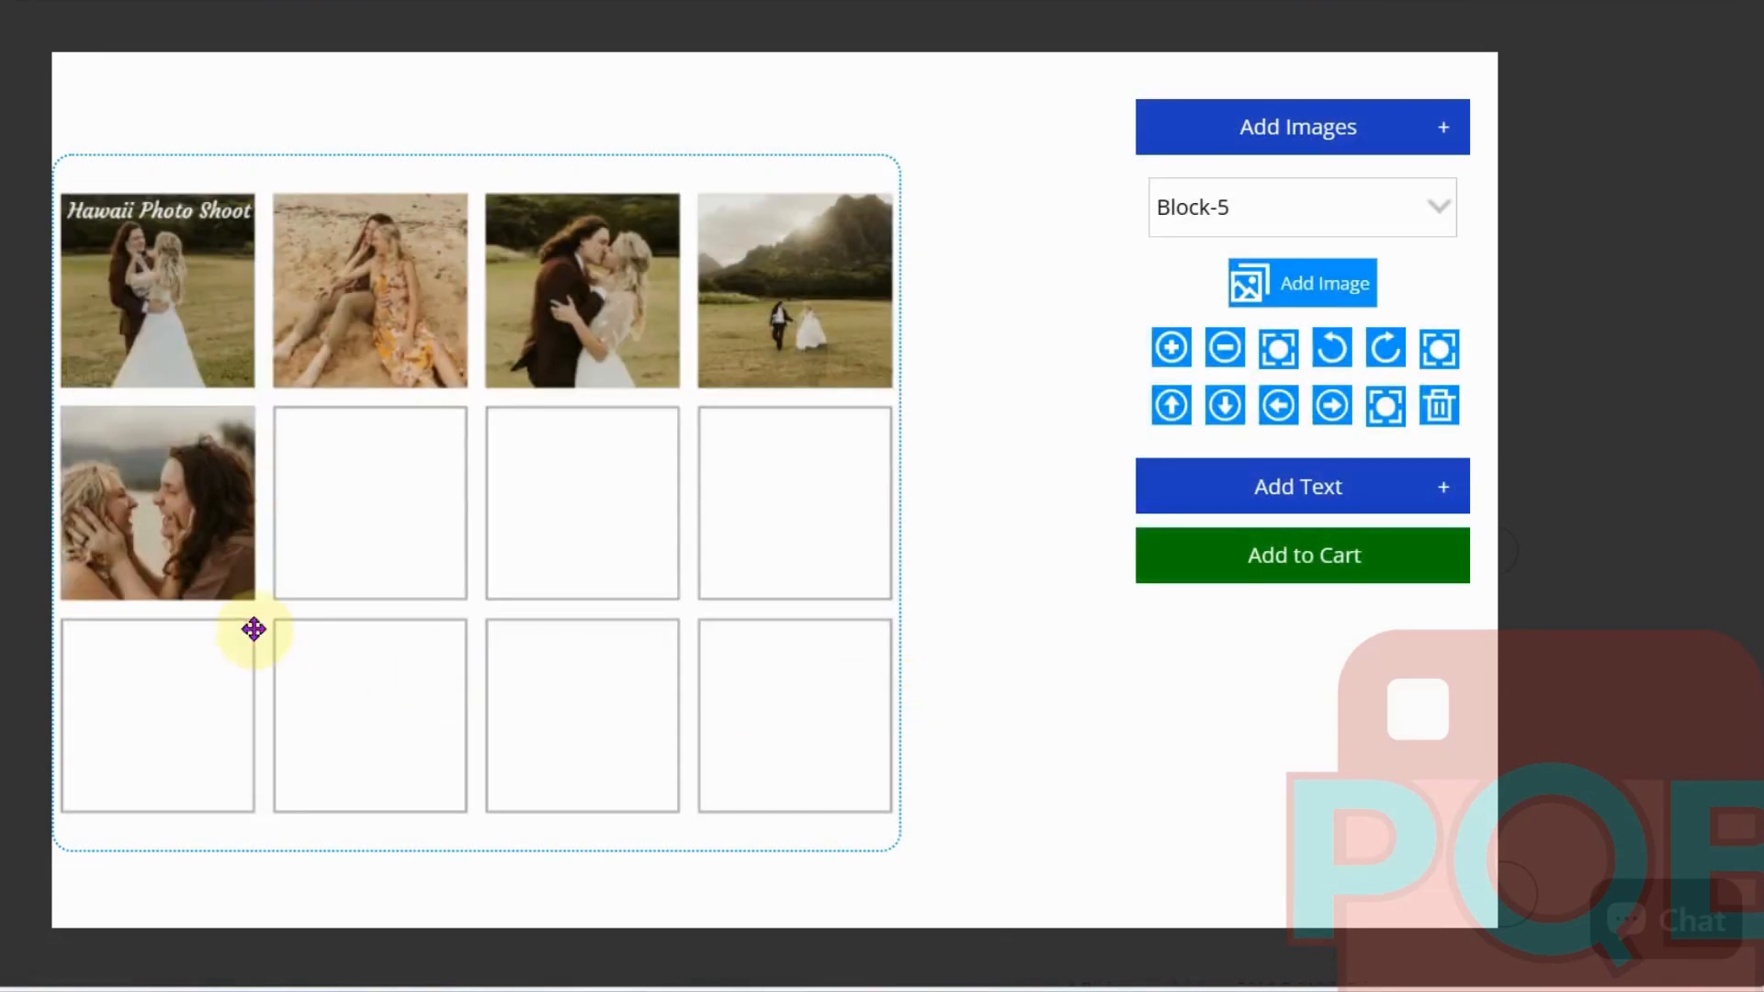
{"action": "left_click", "coordinate": [188, 532]}
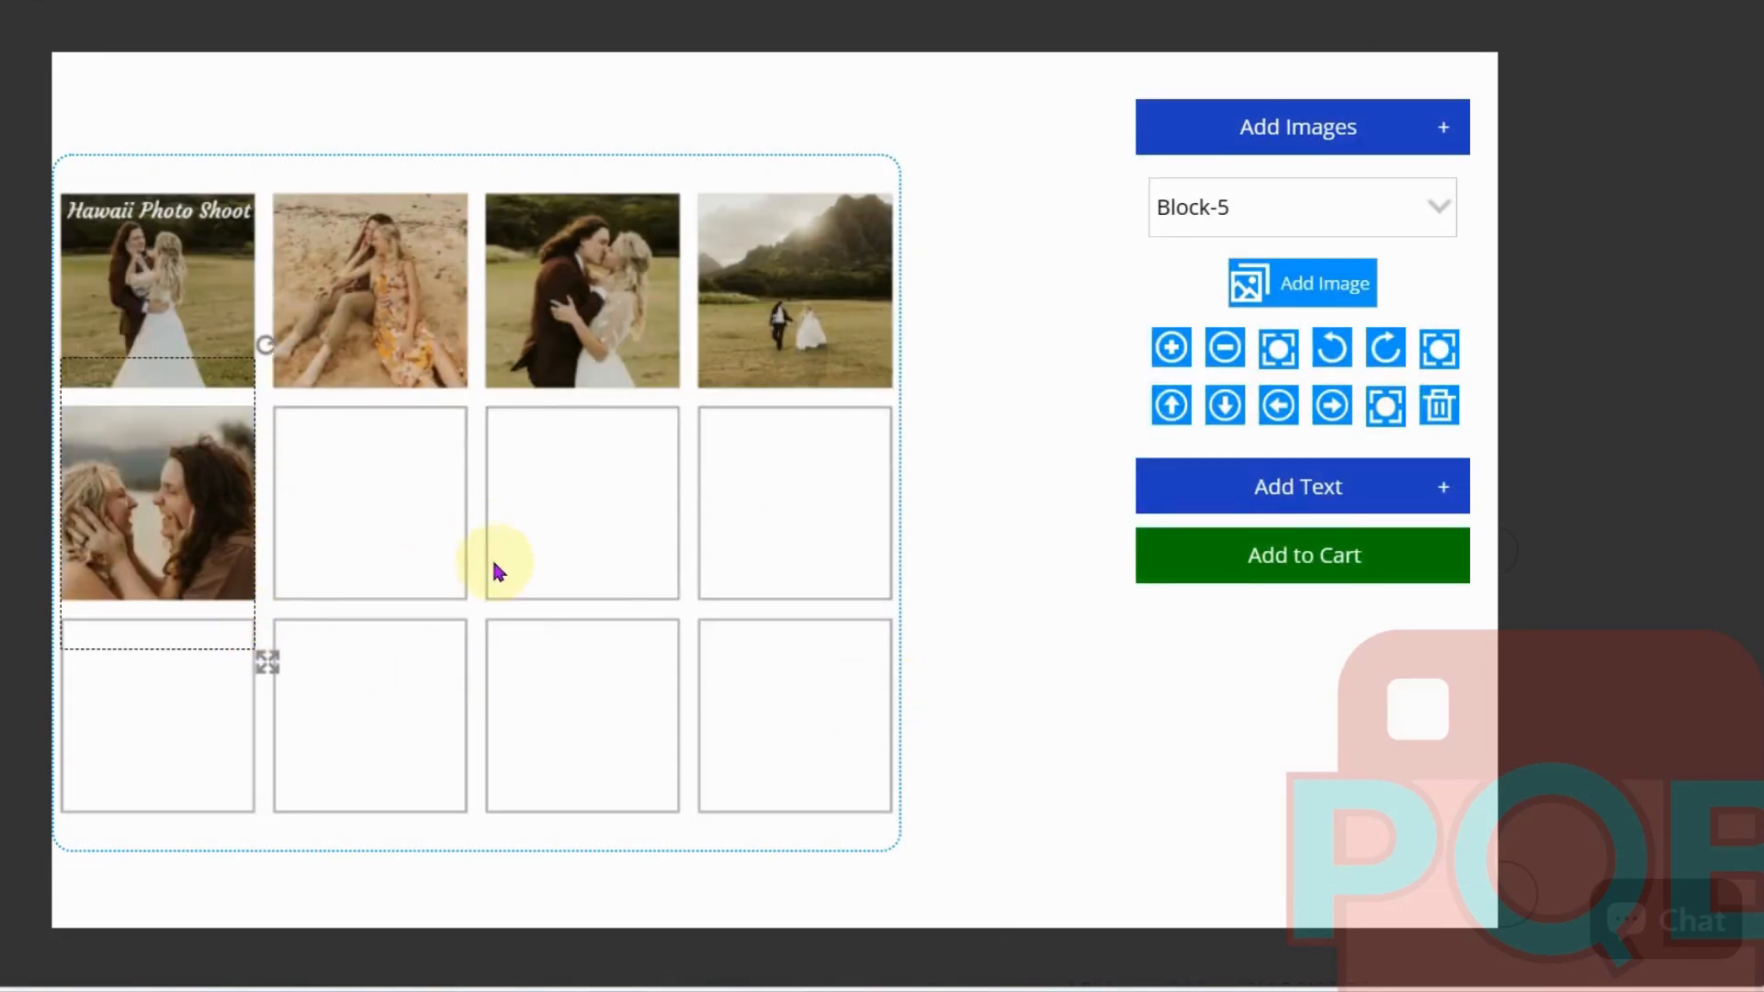
Insert the photo IMG 3699-1 from the computer into Block-6
{"action": "left_click", "coordinate": [1268, 222]}
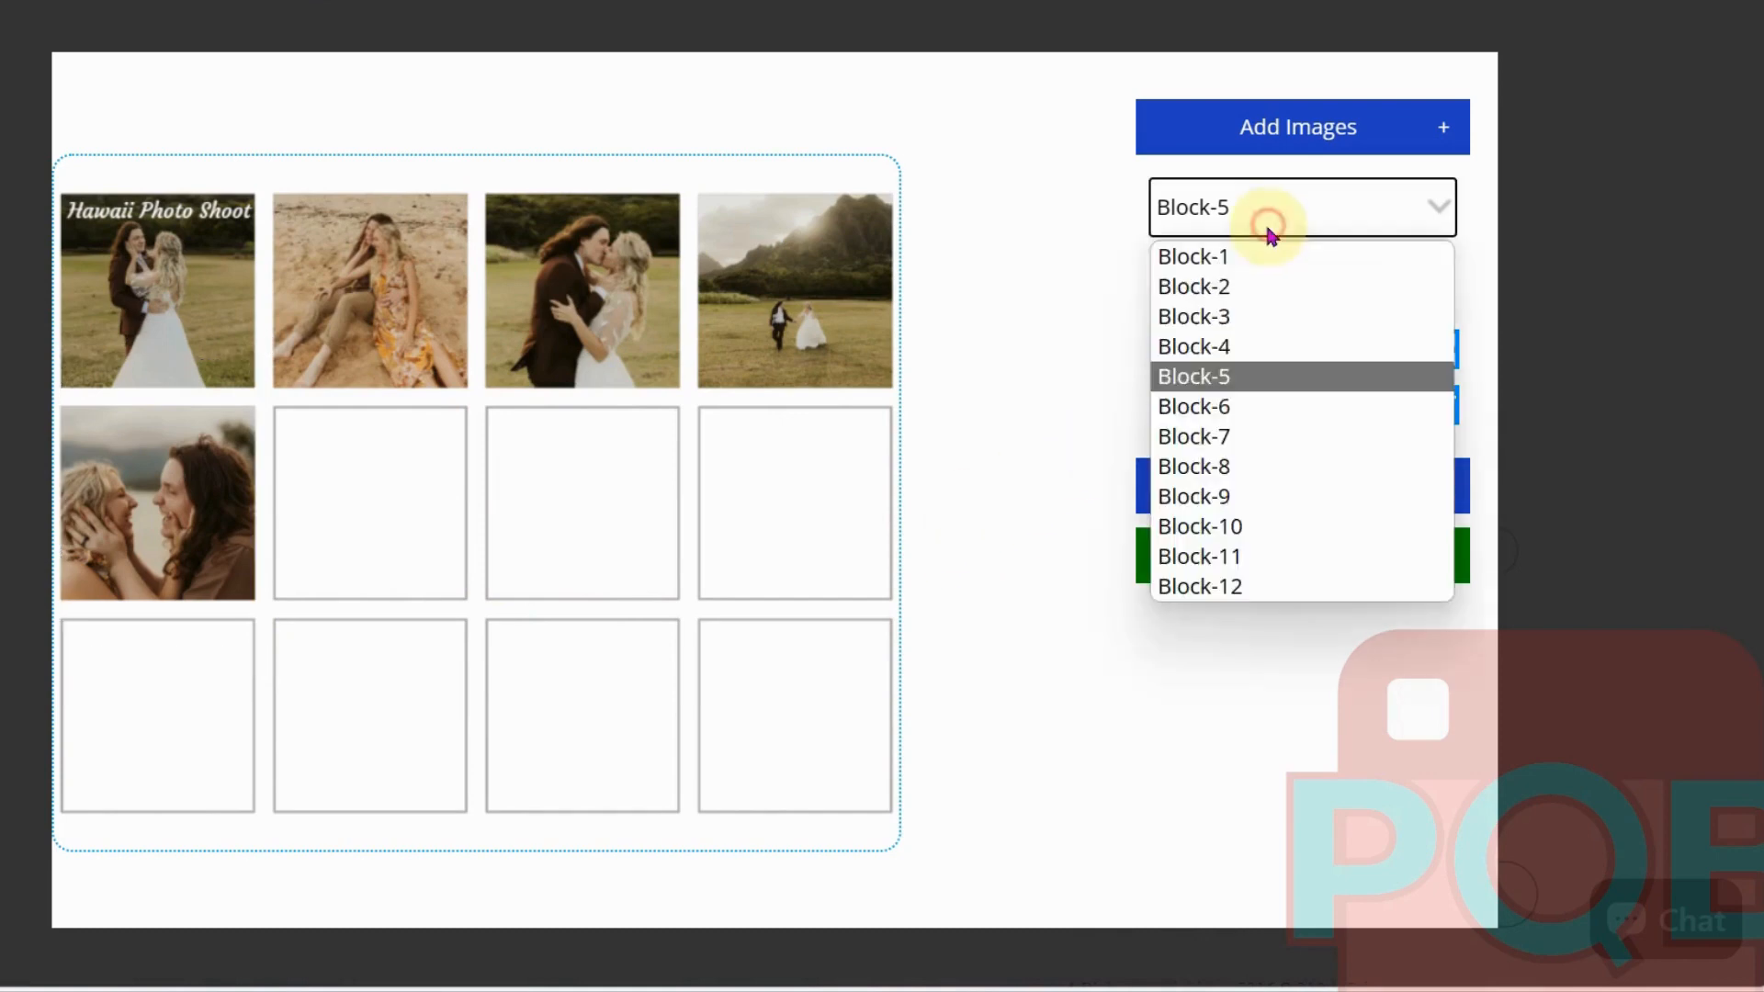
{"action": "left_click", "coordinate": [1302, 301]}
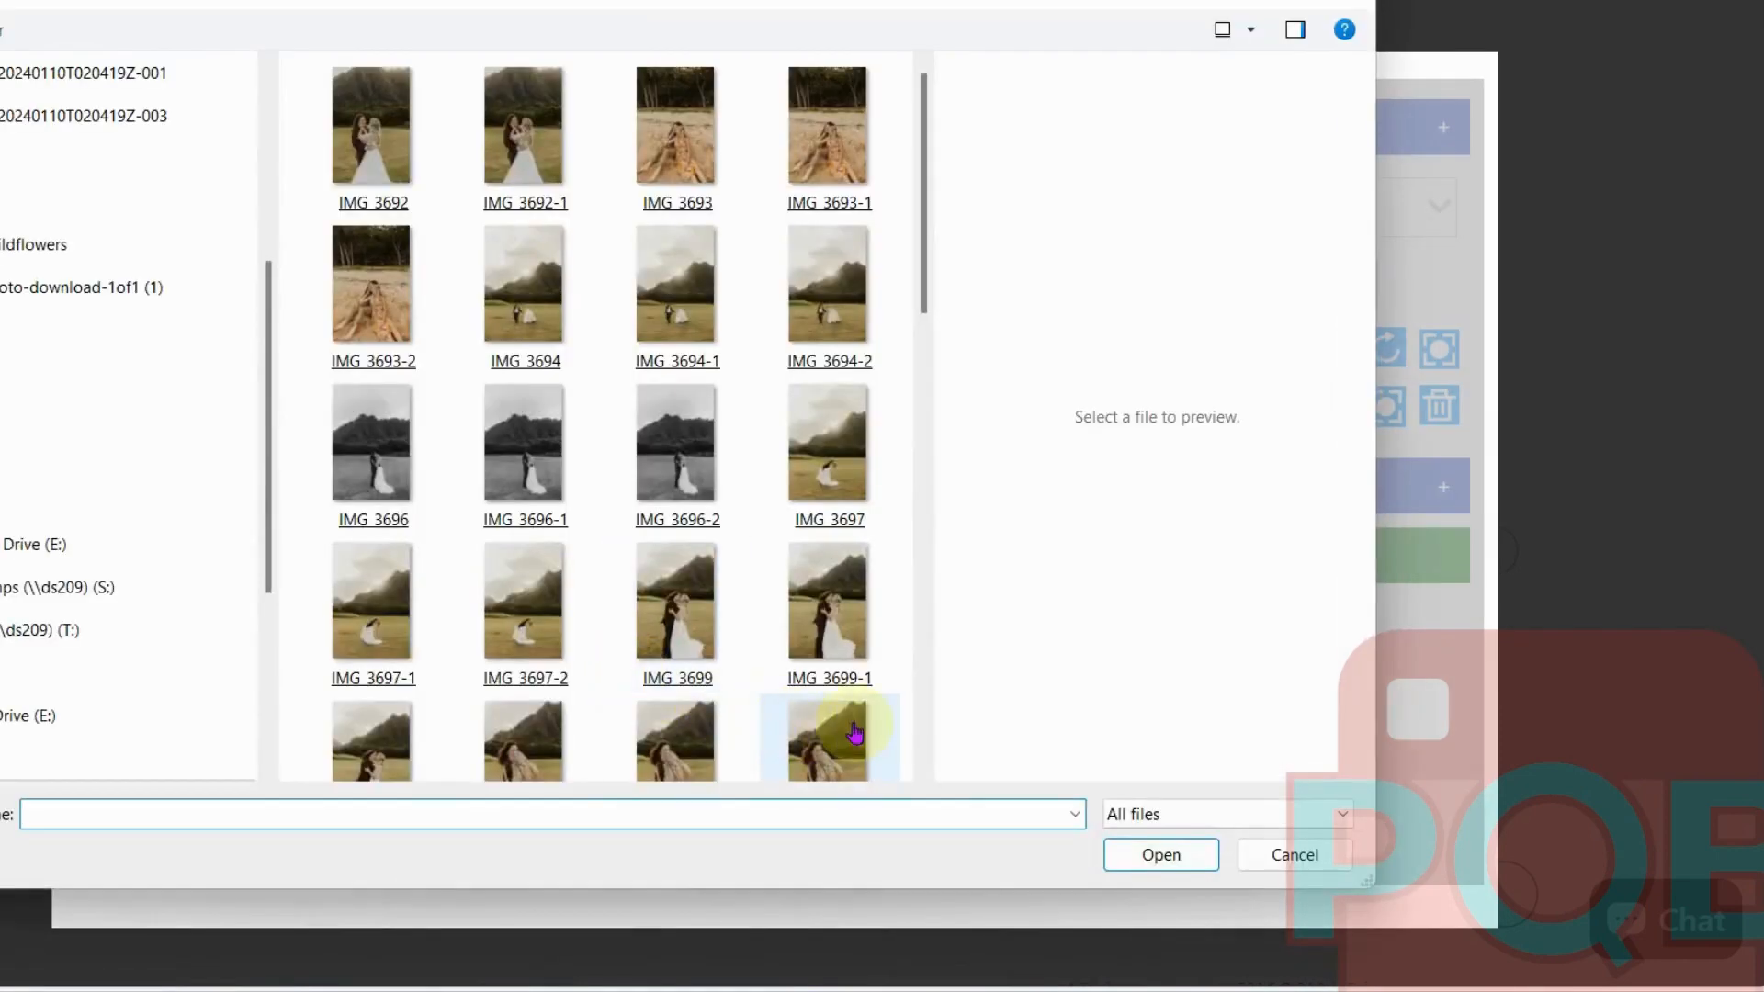
{"action": "double_click", "coordinate": [847, 614]}
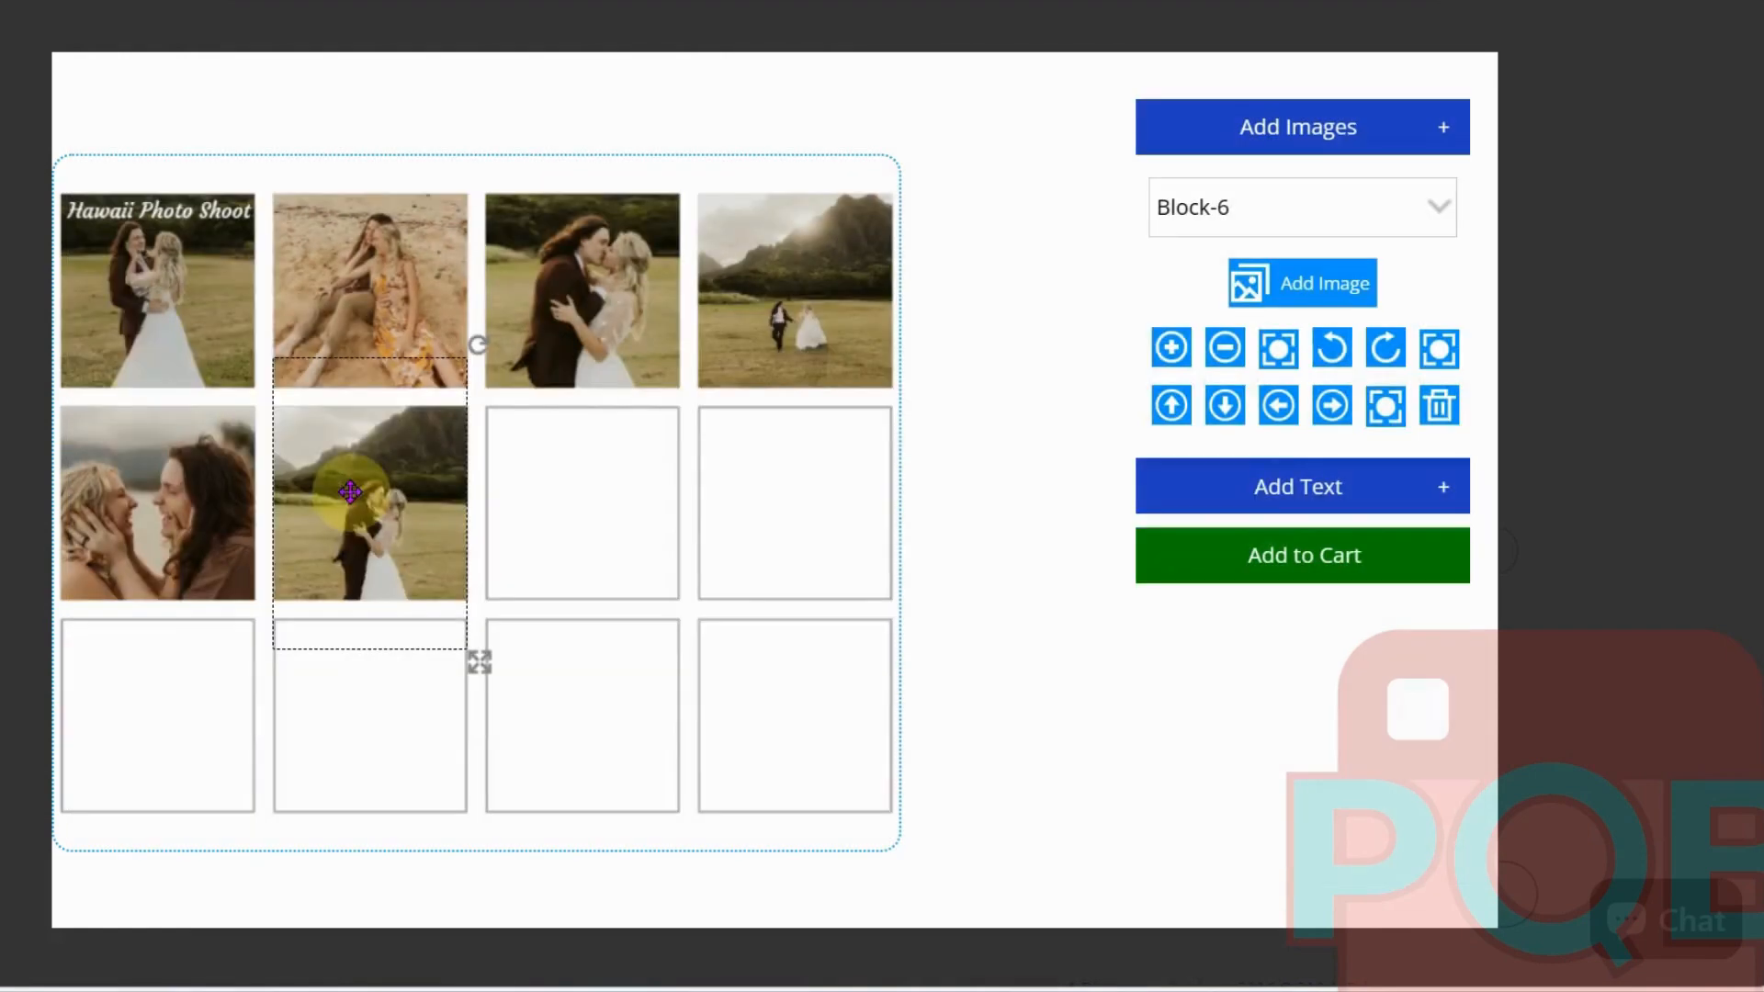
Adjust the vertical position of the Block-6 photo to show more of the couple without leaving an empty strip
{"action": "left_click", "coordinate": [1169, 409]}
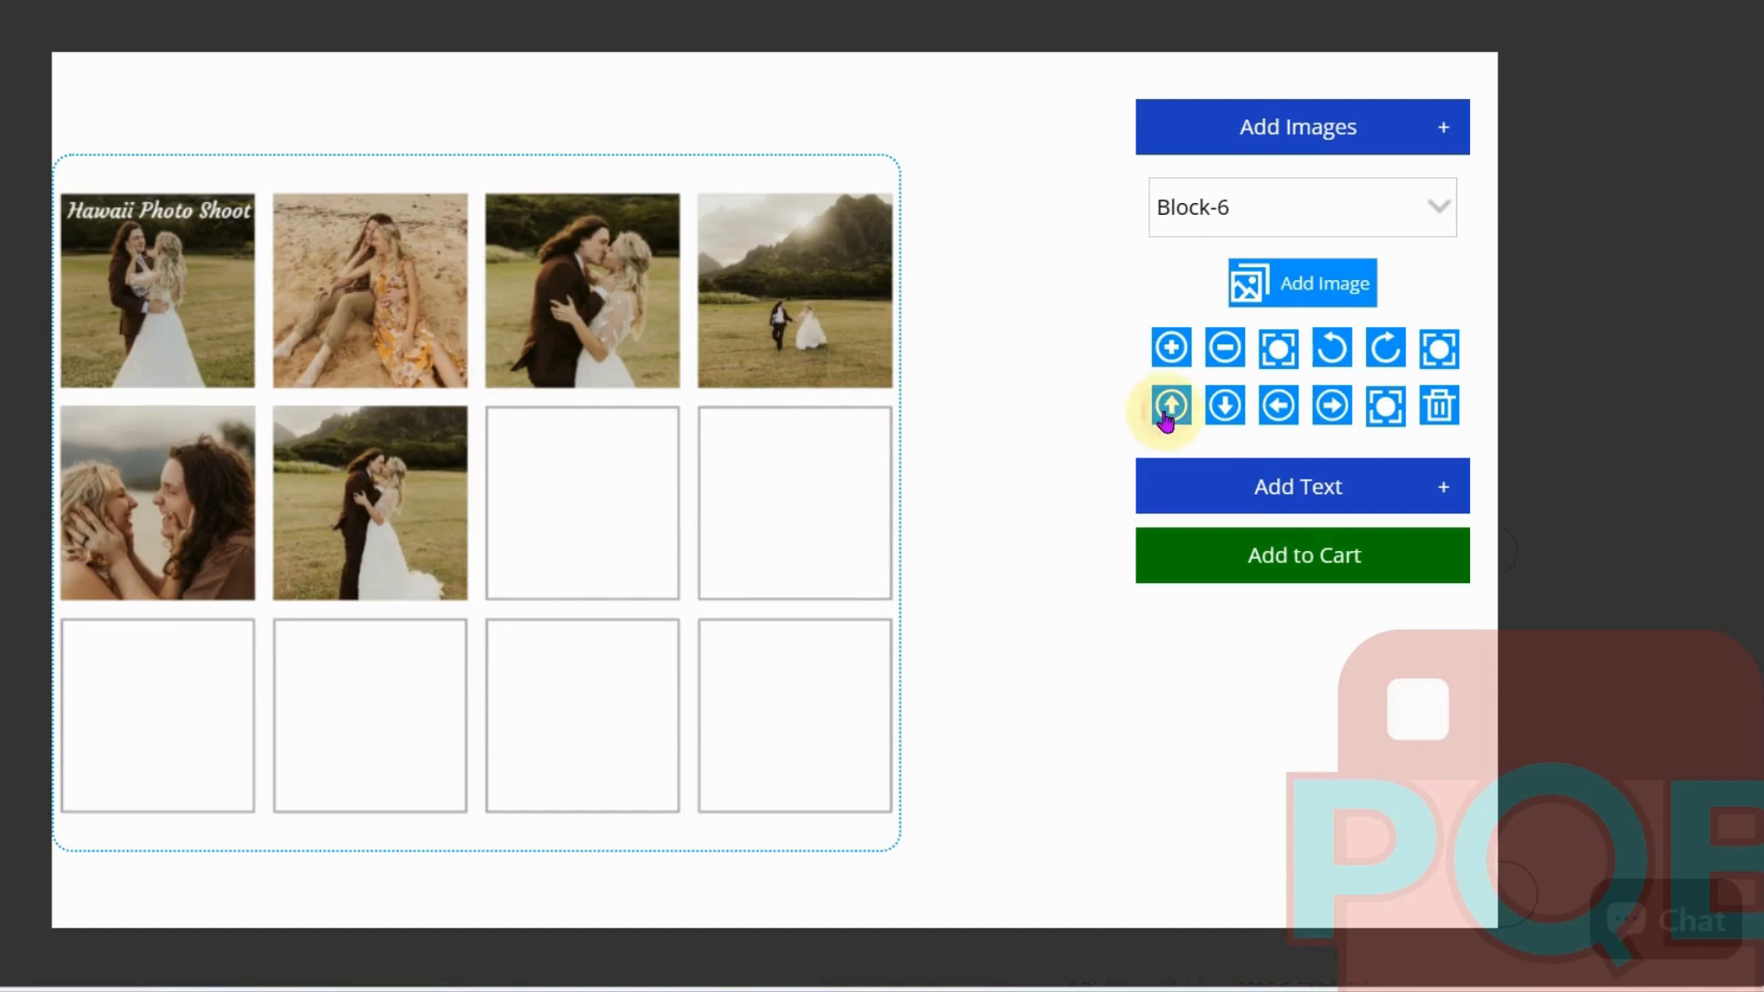
{"action": "left_click", "coordinate": [1168, 407]}
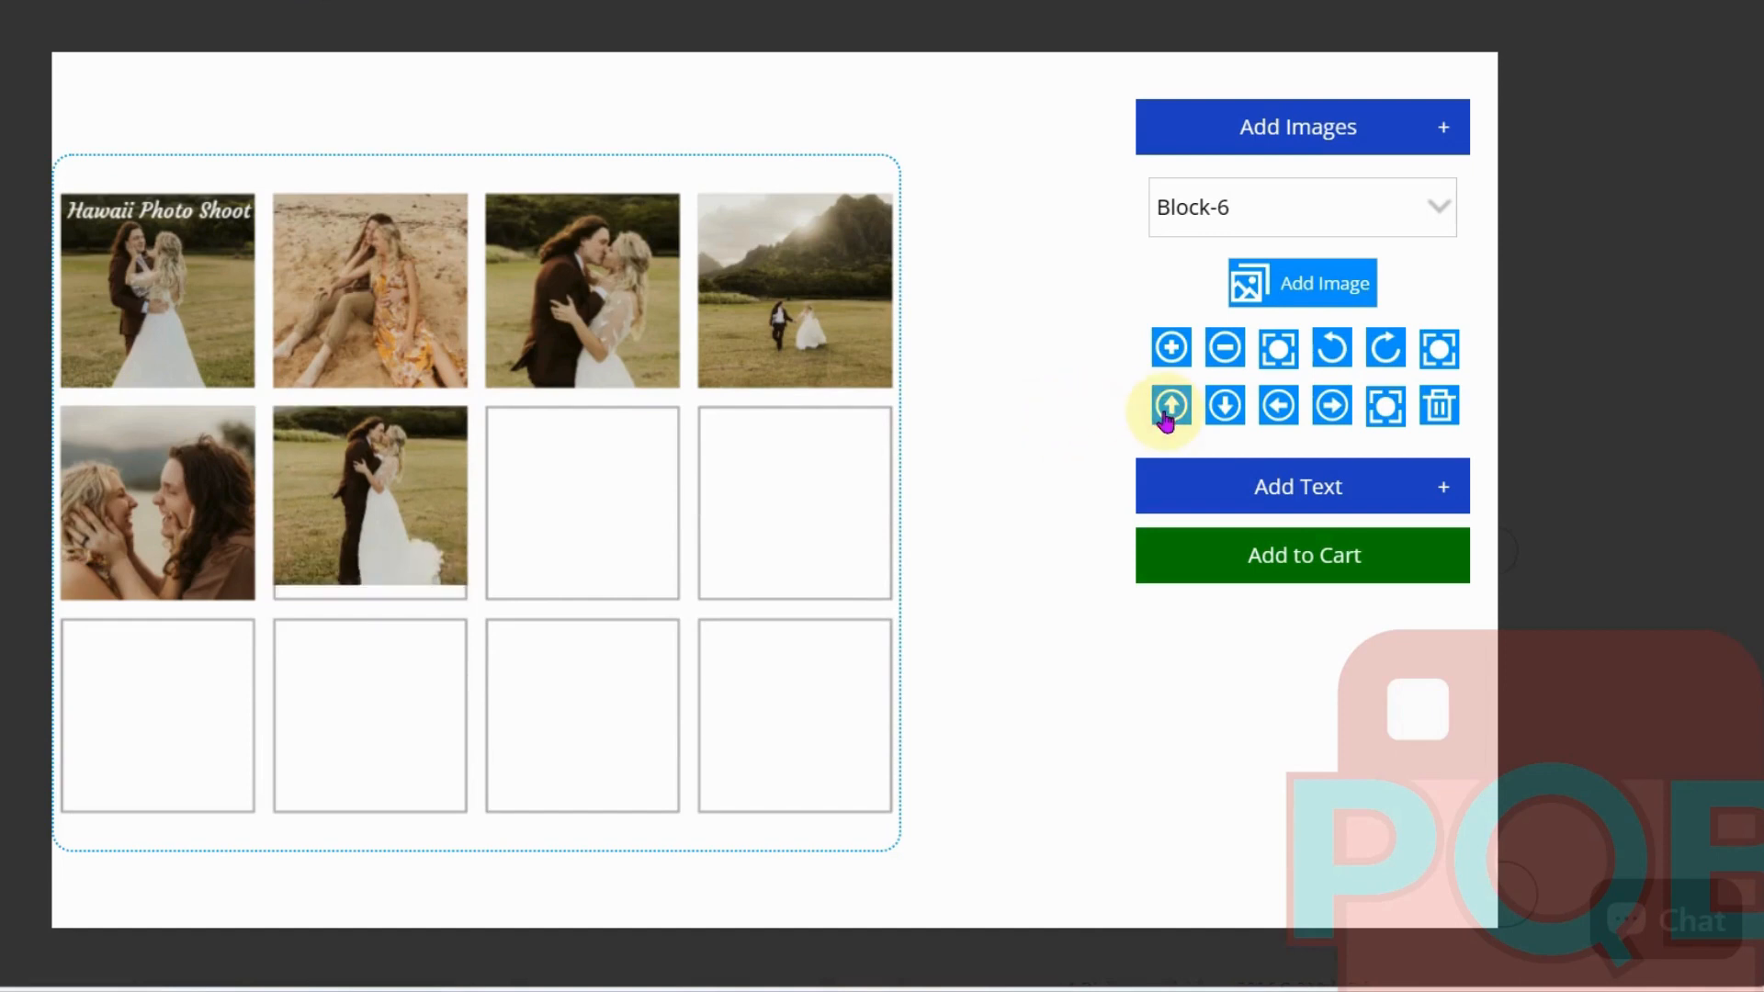
{"action": "left_click", "coordinate": [1214, 413]}
{"action": "left_click", "coordinate": [1215, 414]}
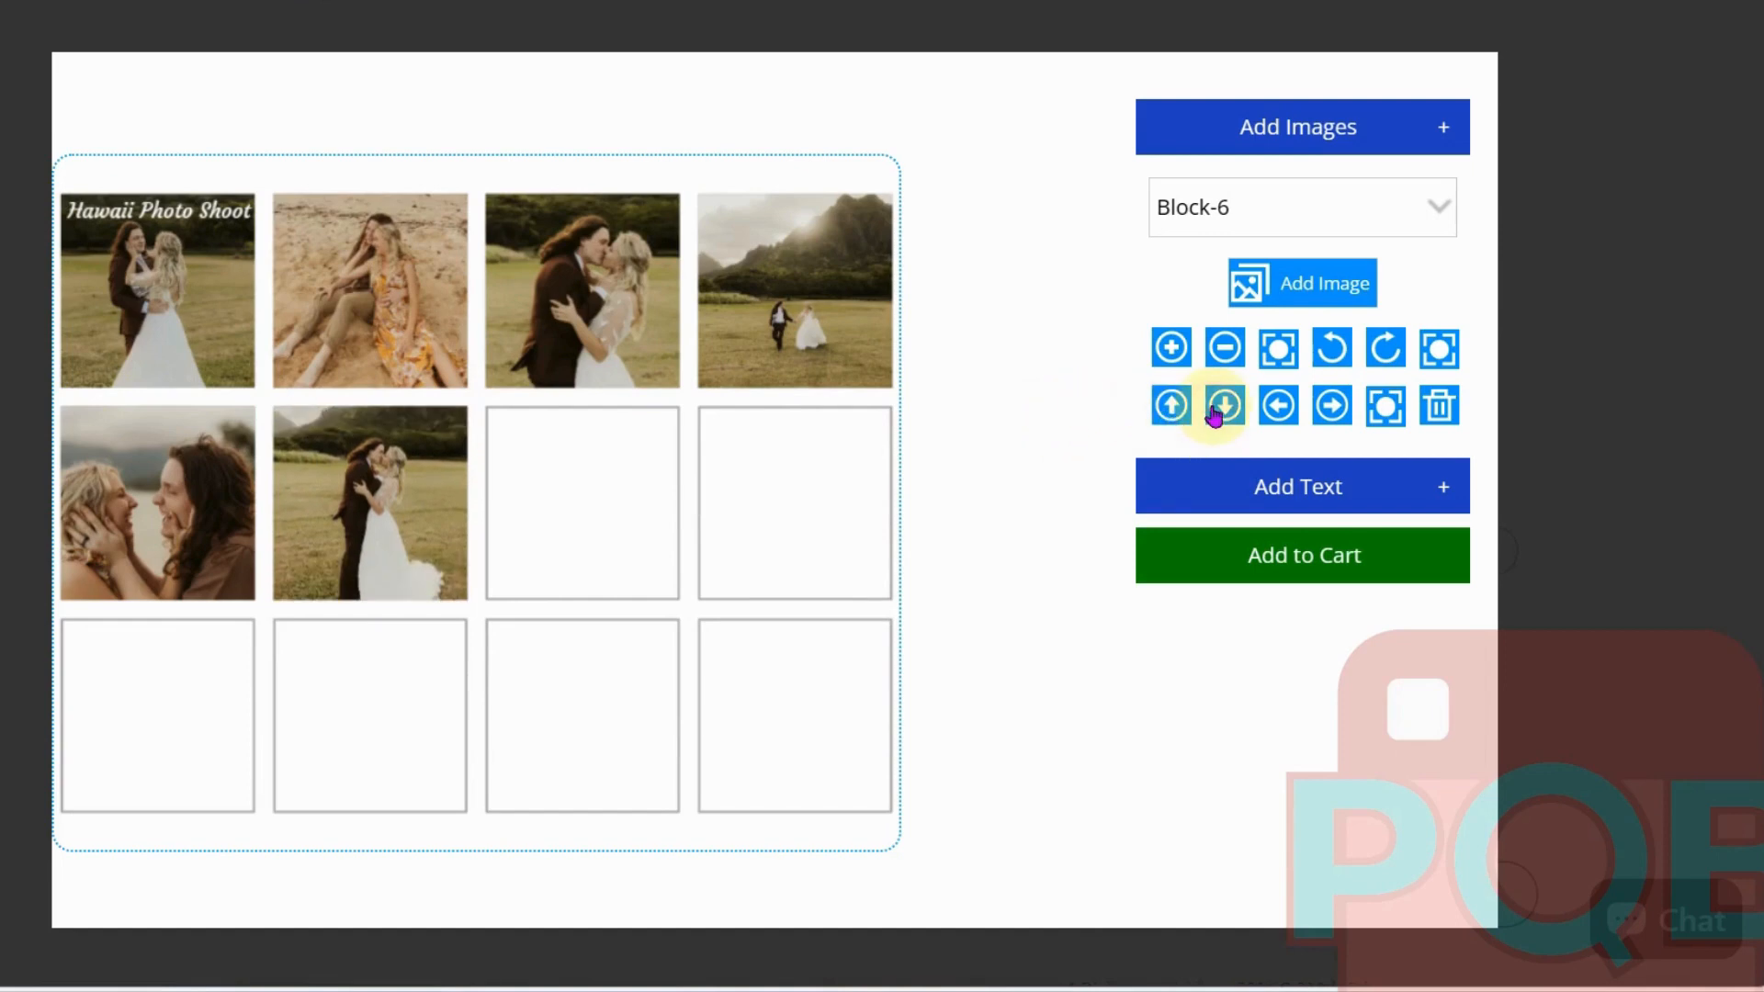
Insert the photo of the couple walking on the beach beside a tree from the computer into Block-7
{"action": "left_click", "coordinate": [1274, 220]}
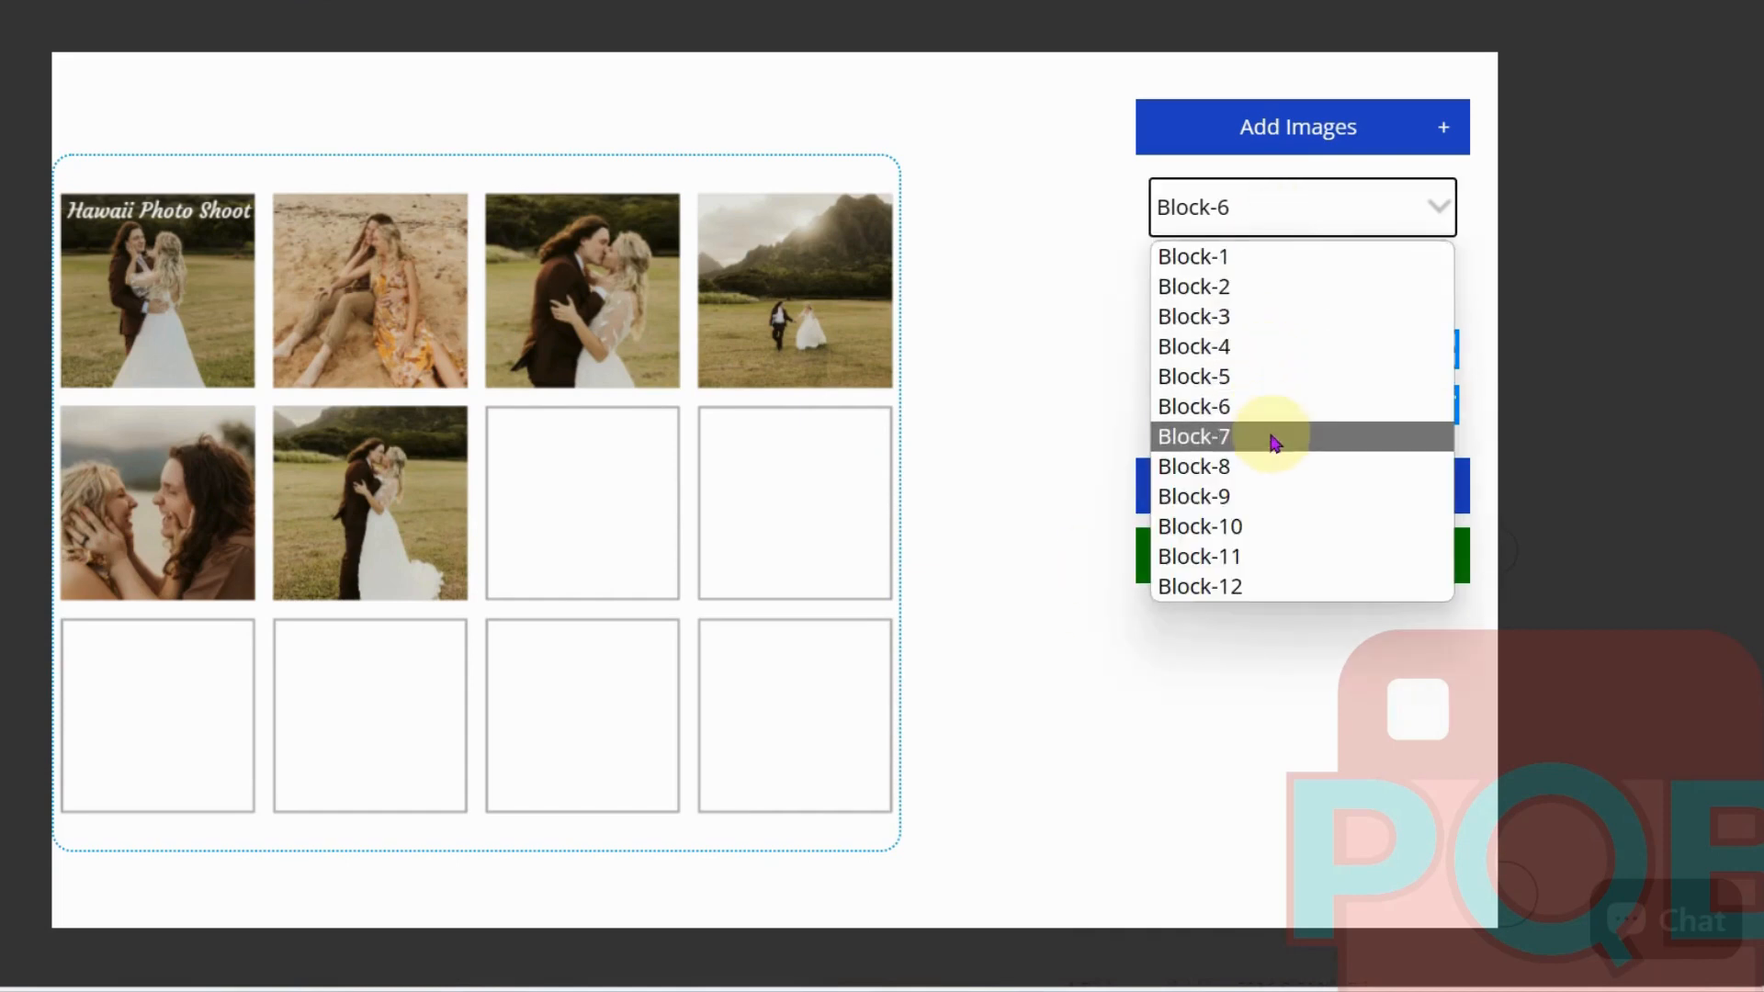
{"action": "left_click", "coordinate": [1283, 435]}
{"action": "left_click", "coordinate": [1299, 281]}
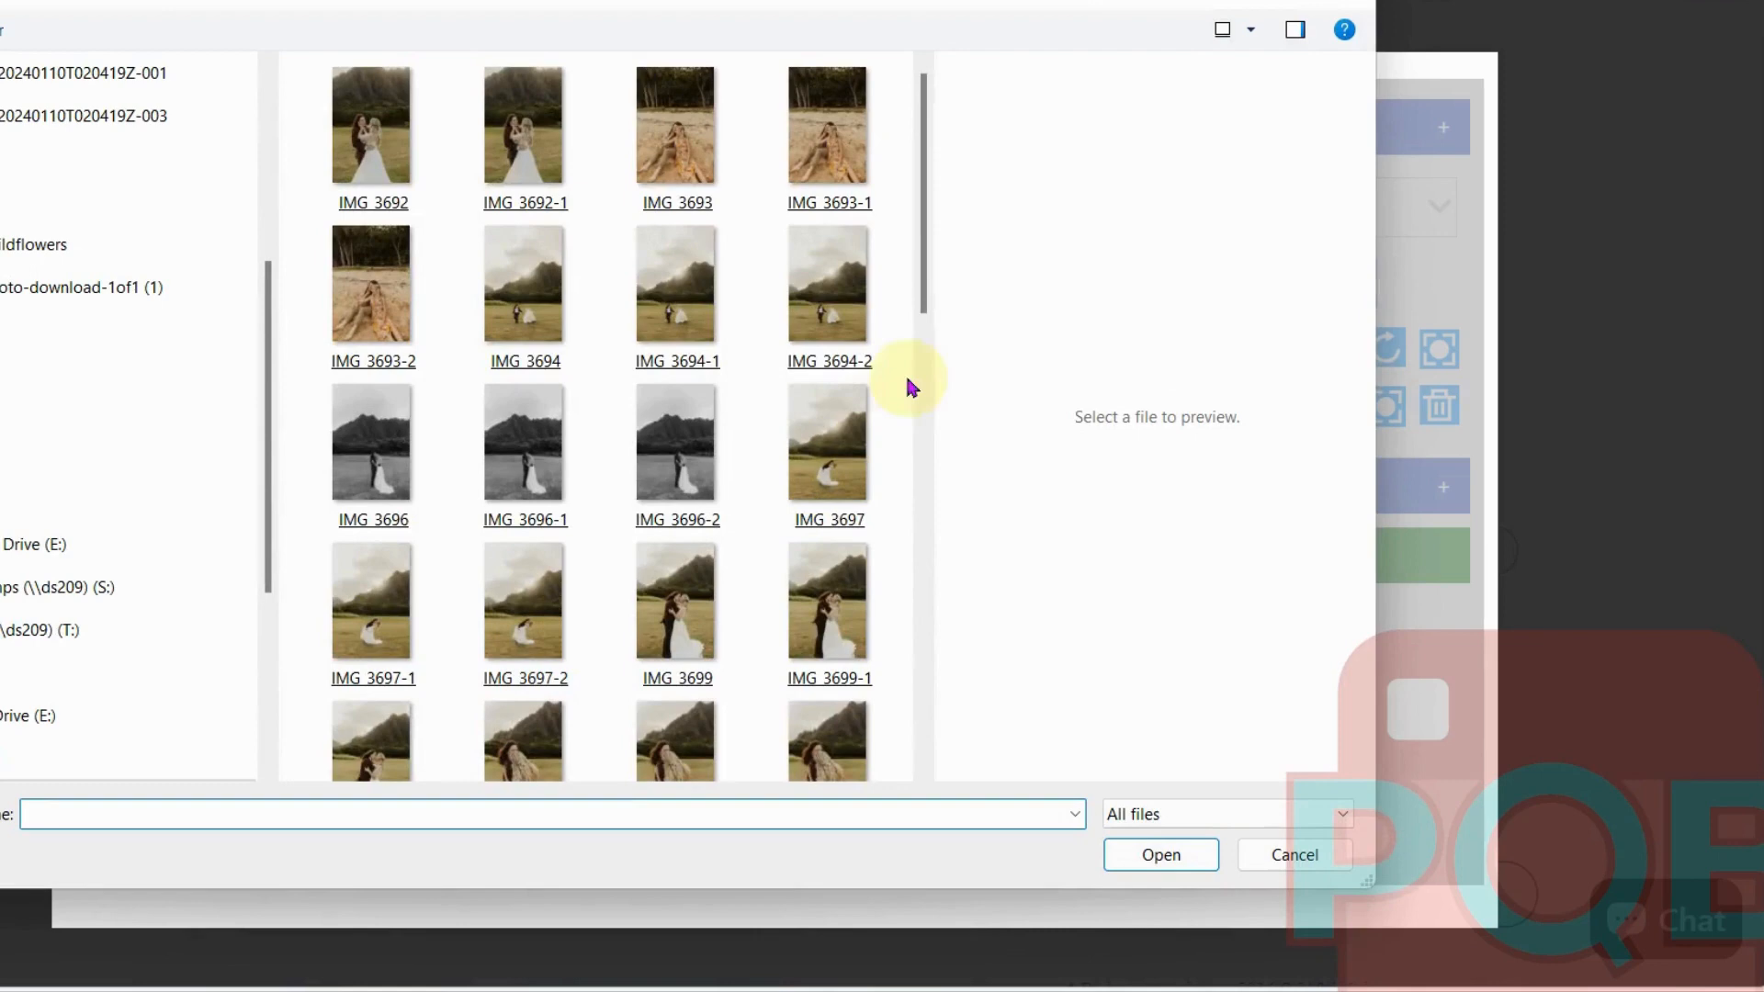
{"action": "left_click_drag", "start_coordinate": [923, 275], "coordinate": [945, 539]}
{"action": "double_click", "coordinate": [726, 459]}
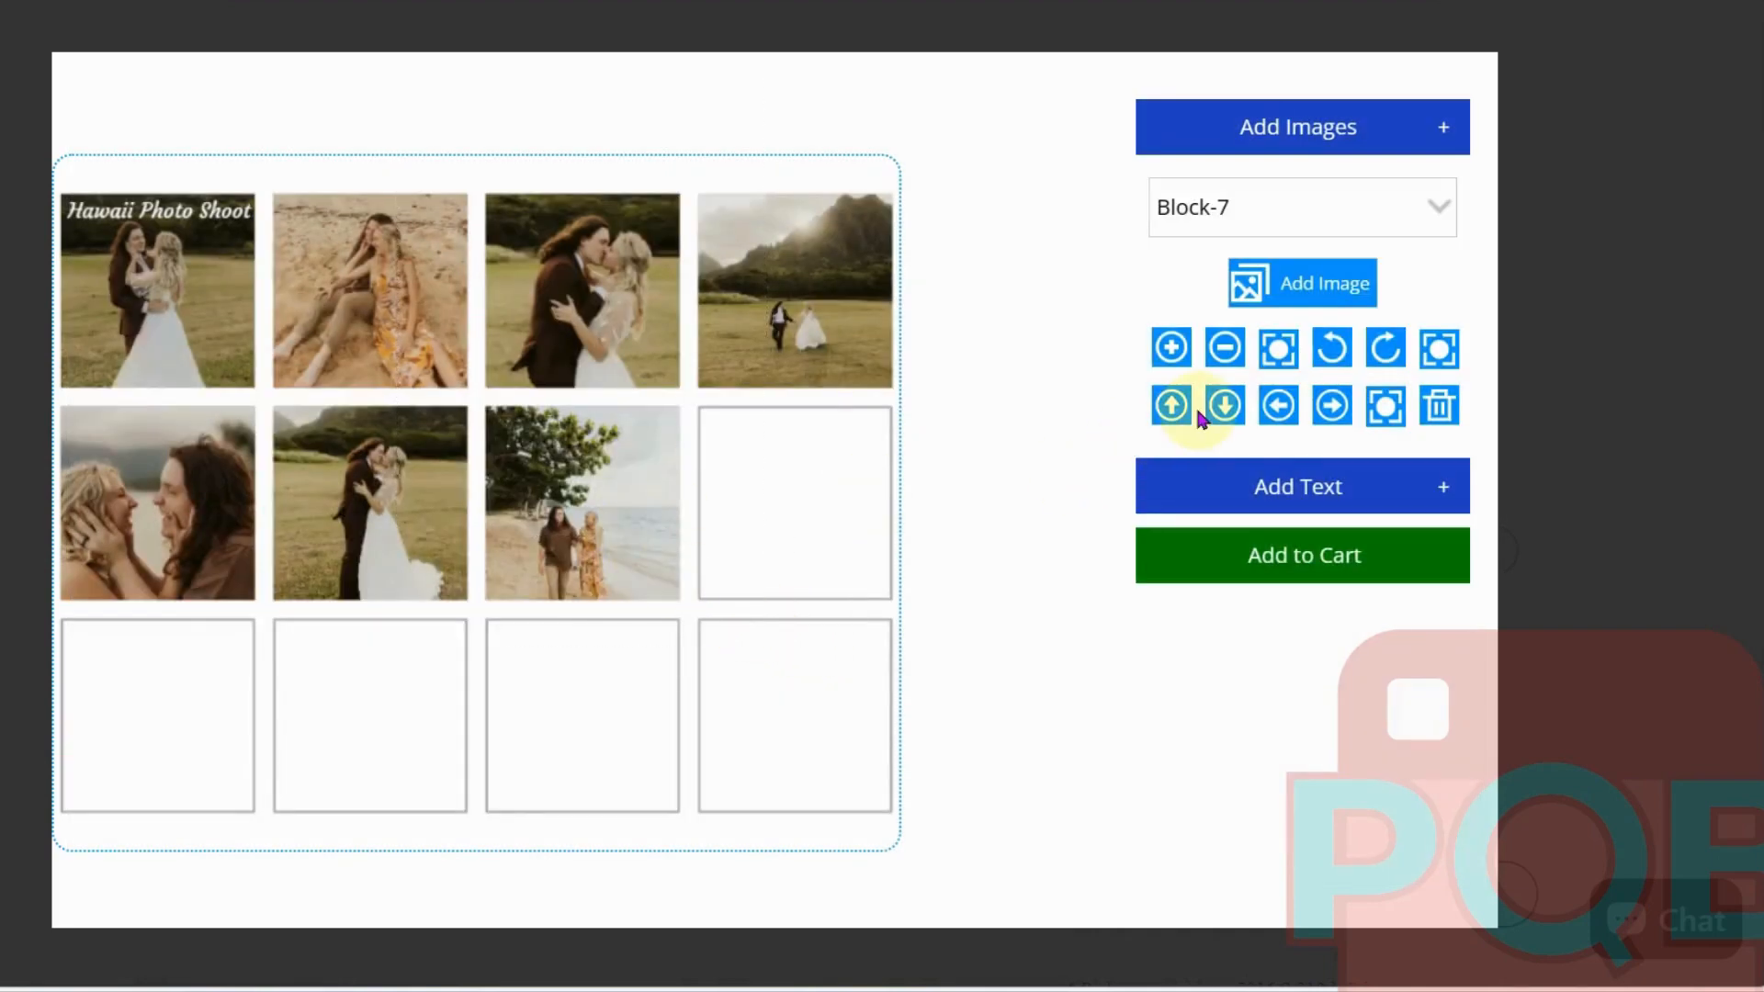
Shift the Block-7 photo upward by four increments to bring the couple towards the middle of the square
{"action": "left_click", "coordinate": [1171, 405]}
{"action": "left_click", "coordinate": [1171, 405]}
{"action": "left_click", "coordinate": [1171, 405]}
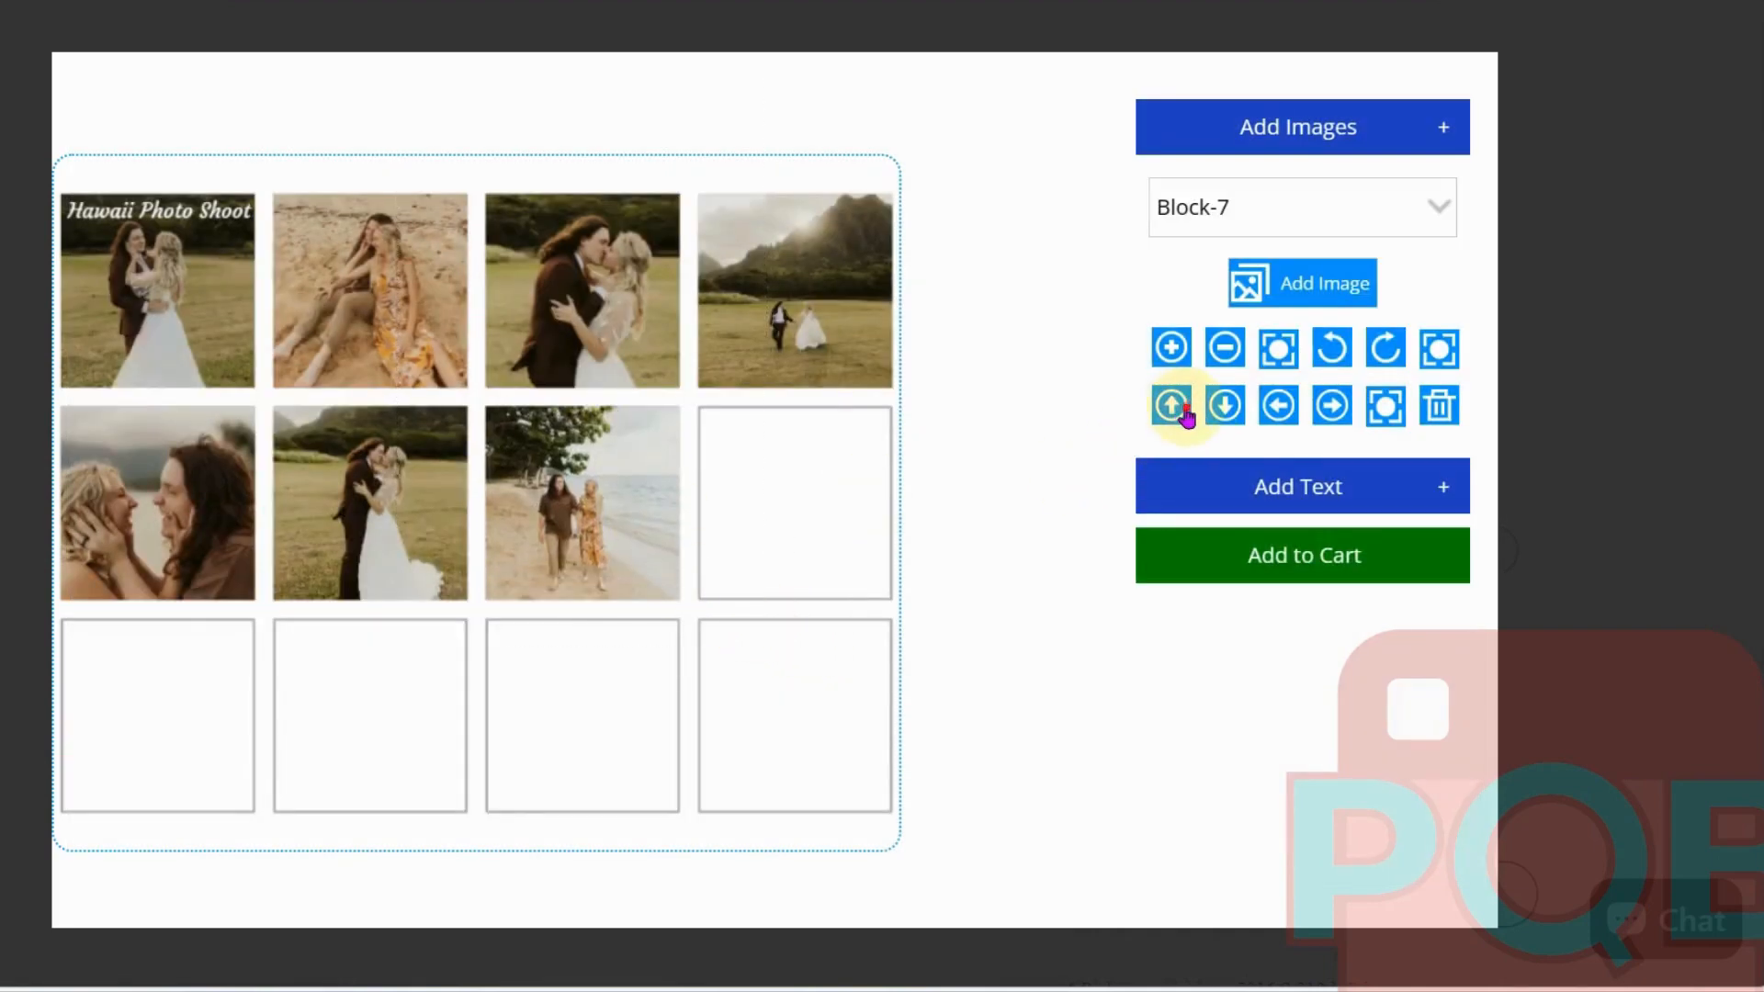
{"action": "left_click", "coordinate": [1171, 405]}
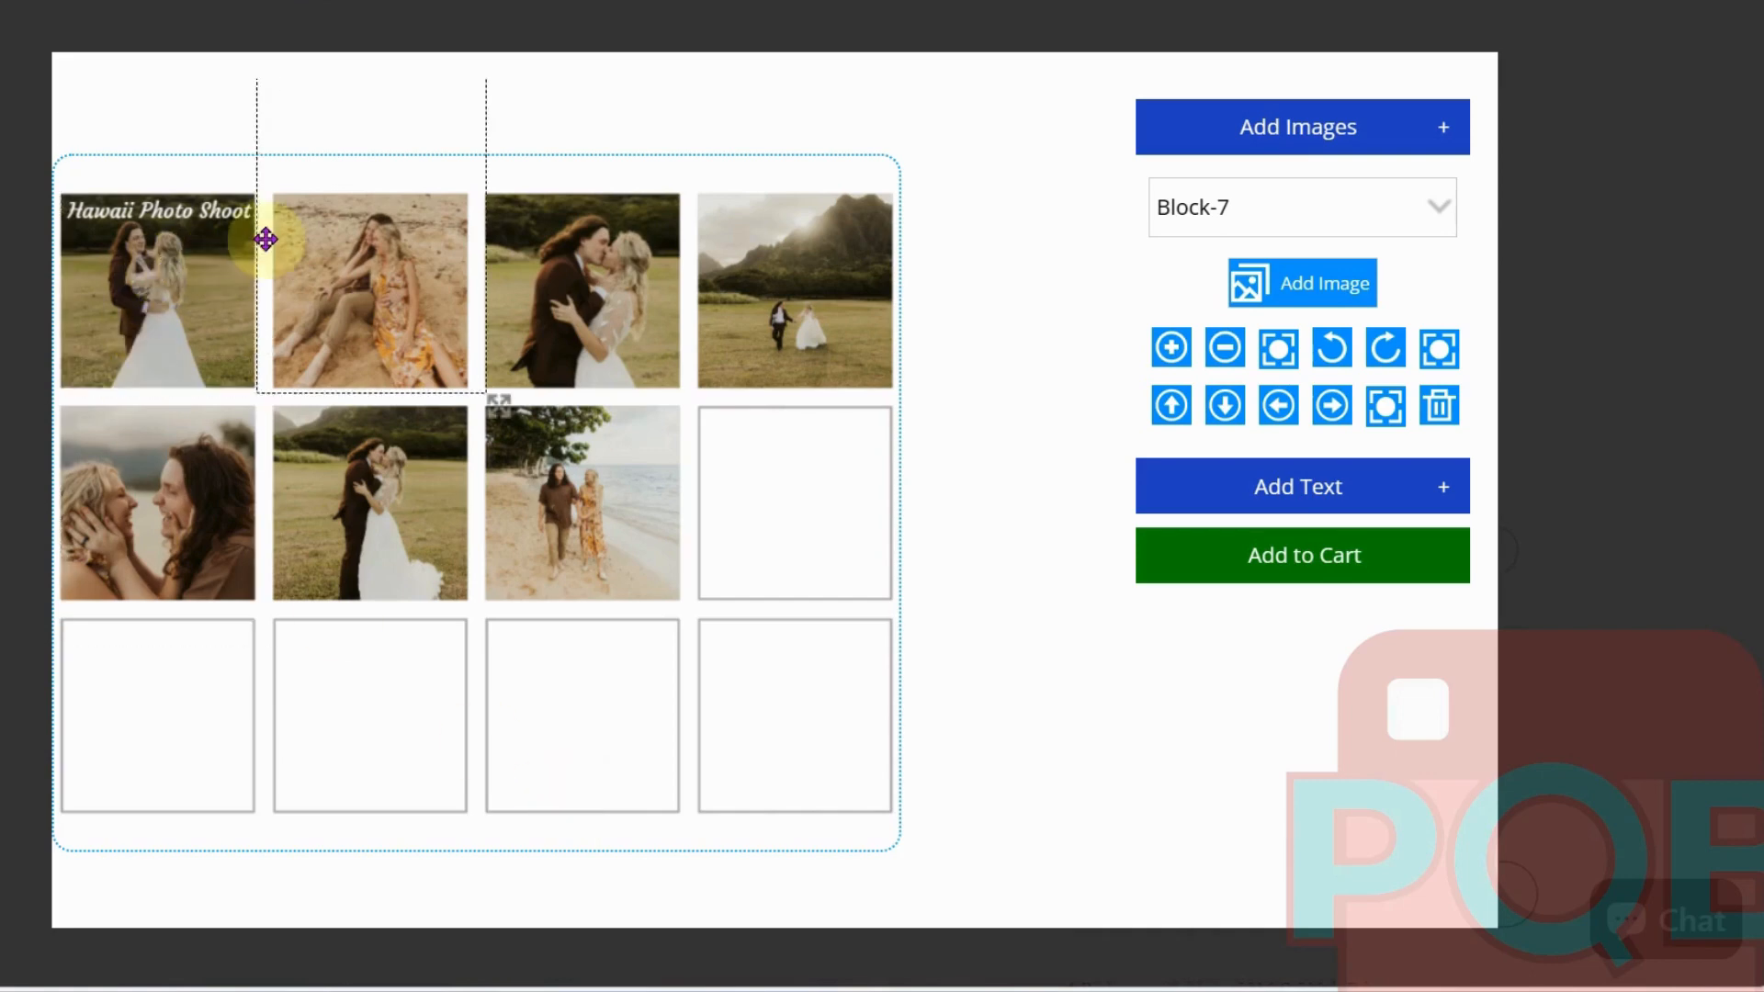
Nudge the Block-6 photo slightly by moving it directly within its square
{"action": "left_click", "coordinate": [229, 357]}
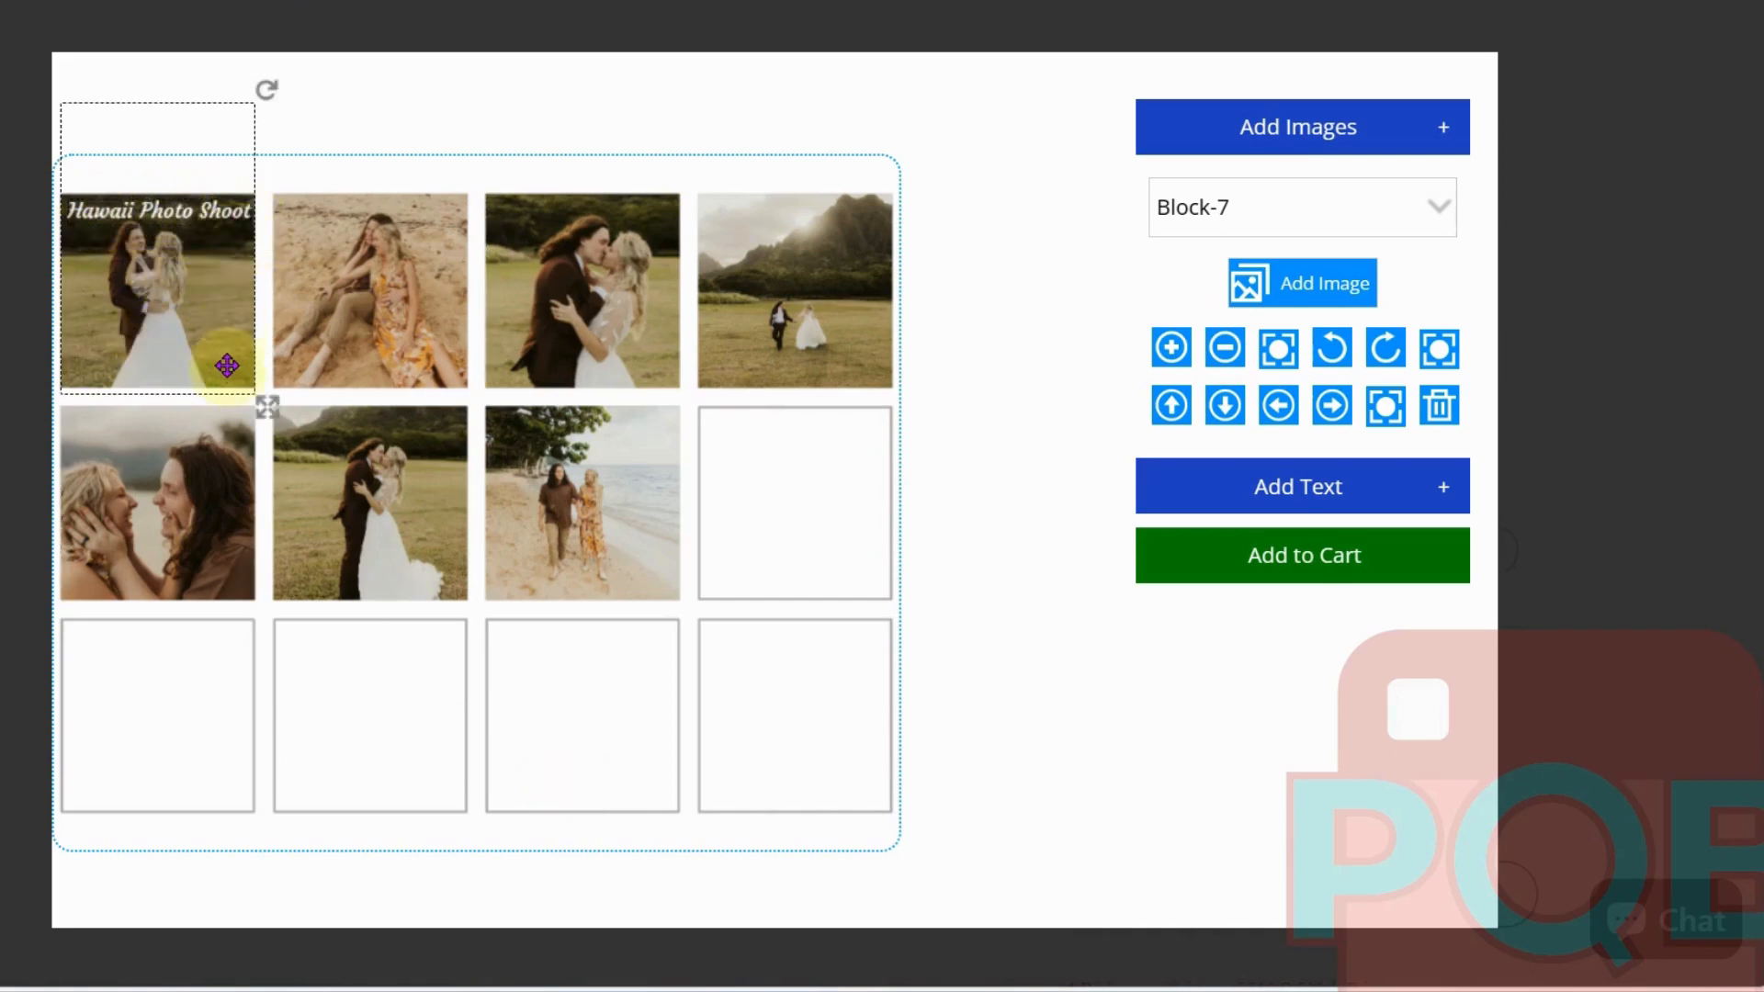
{"action": "left_click_drag", "start_coordinate": [179, 226], "coordinate": [601, 575]}
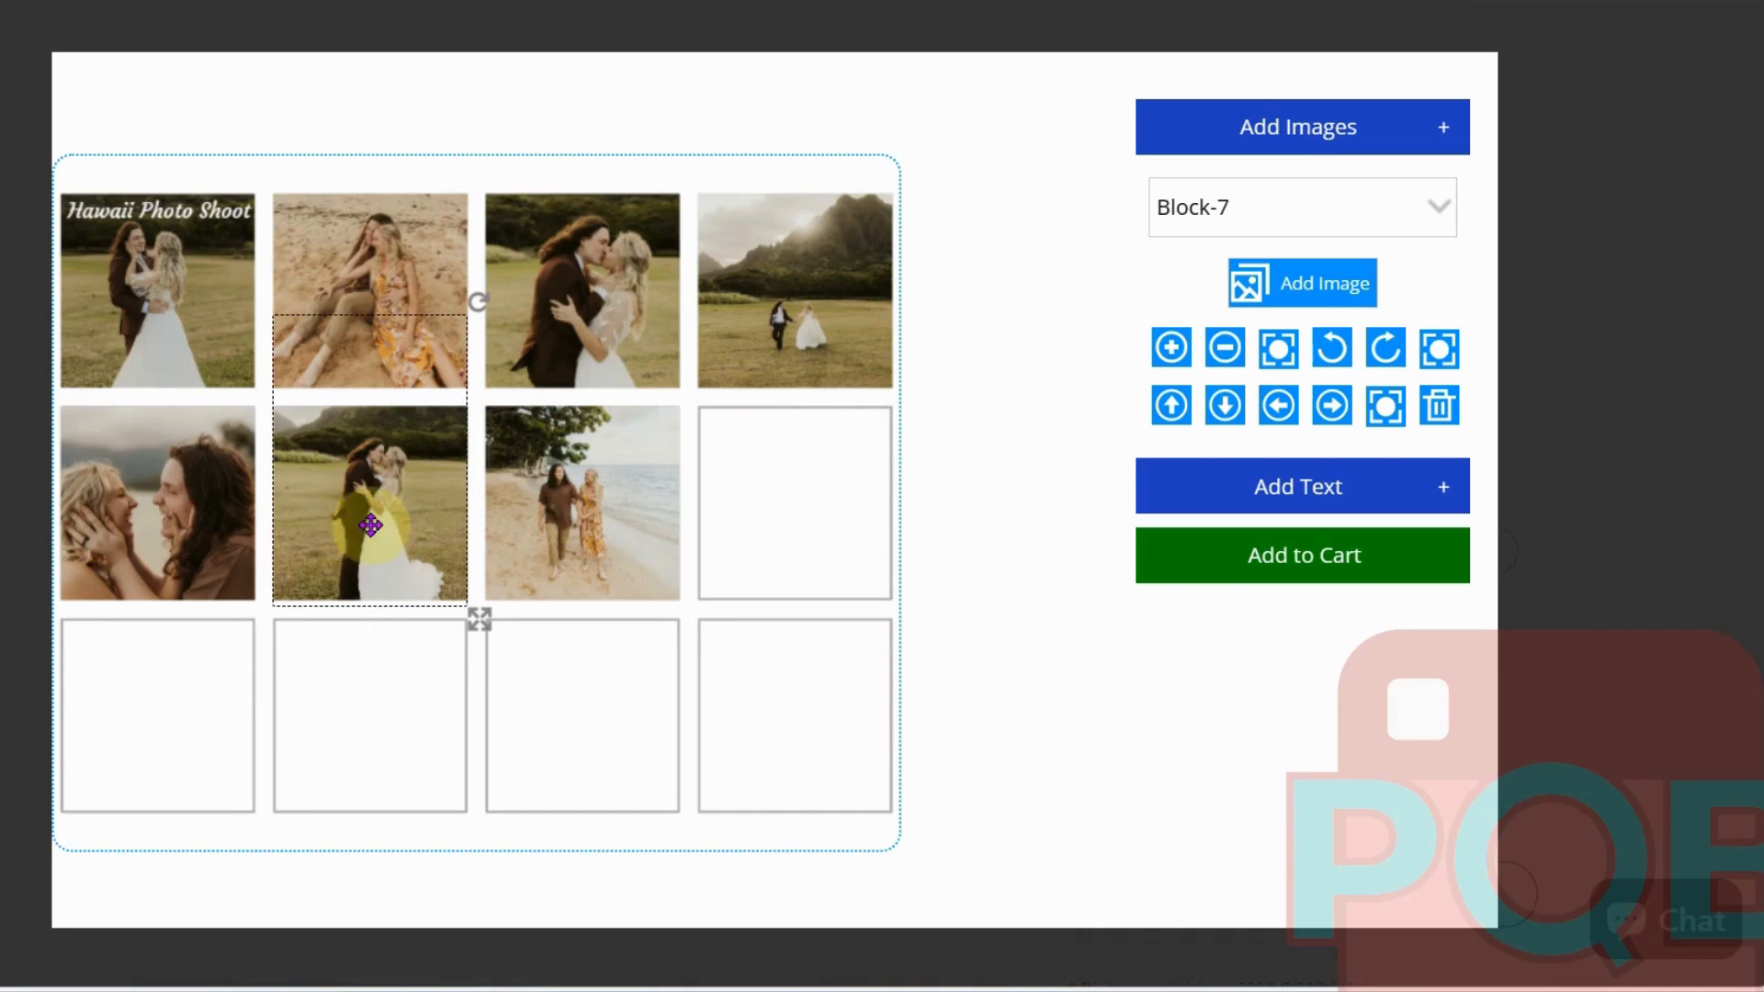
{"action": "left_click_drag", "start_coordinate": [369, 524], "coordinate": [407, 512]}
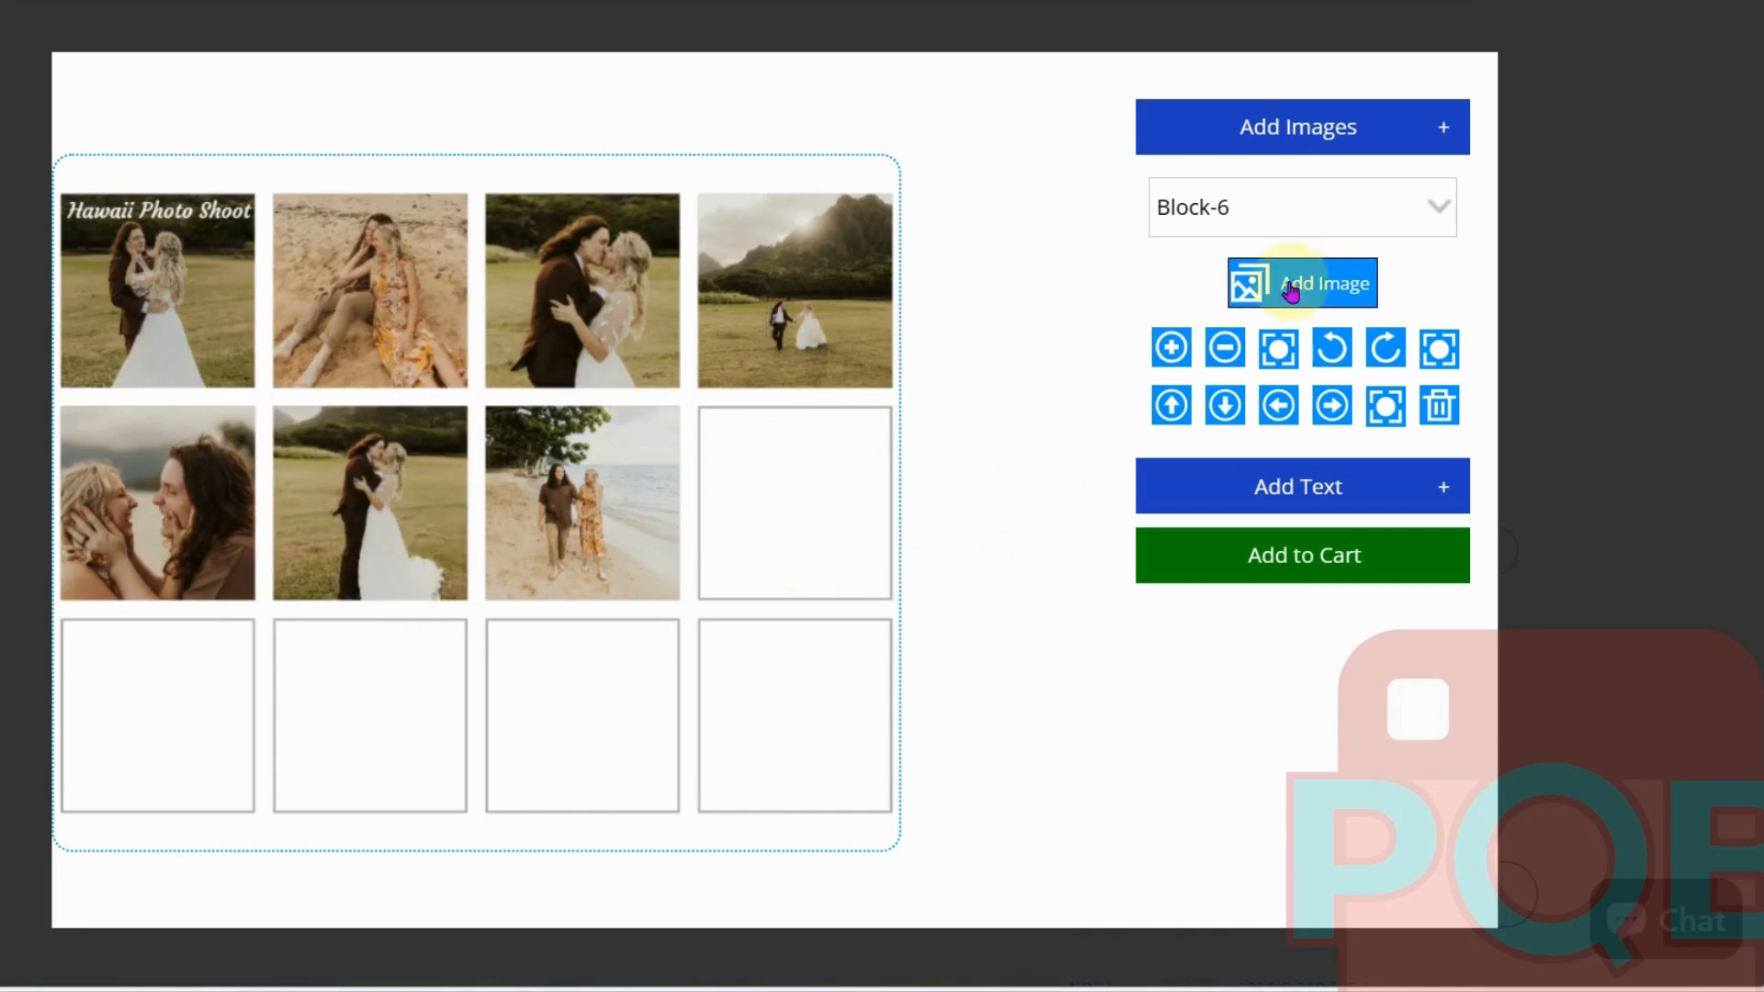
Insert the photo IMG 3694-2 from the computer into Block-8 and move it upward within the square
{"action": "left_click", "coordinate": [1323, 207]}
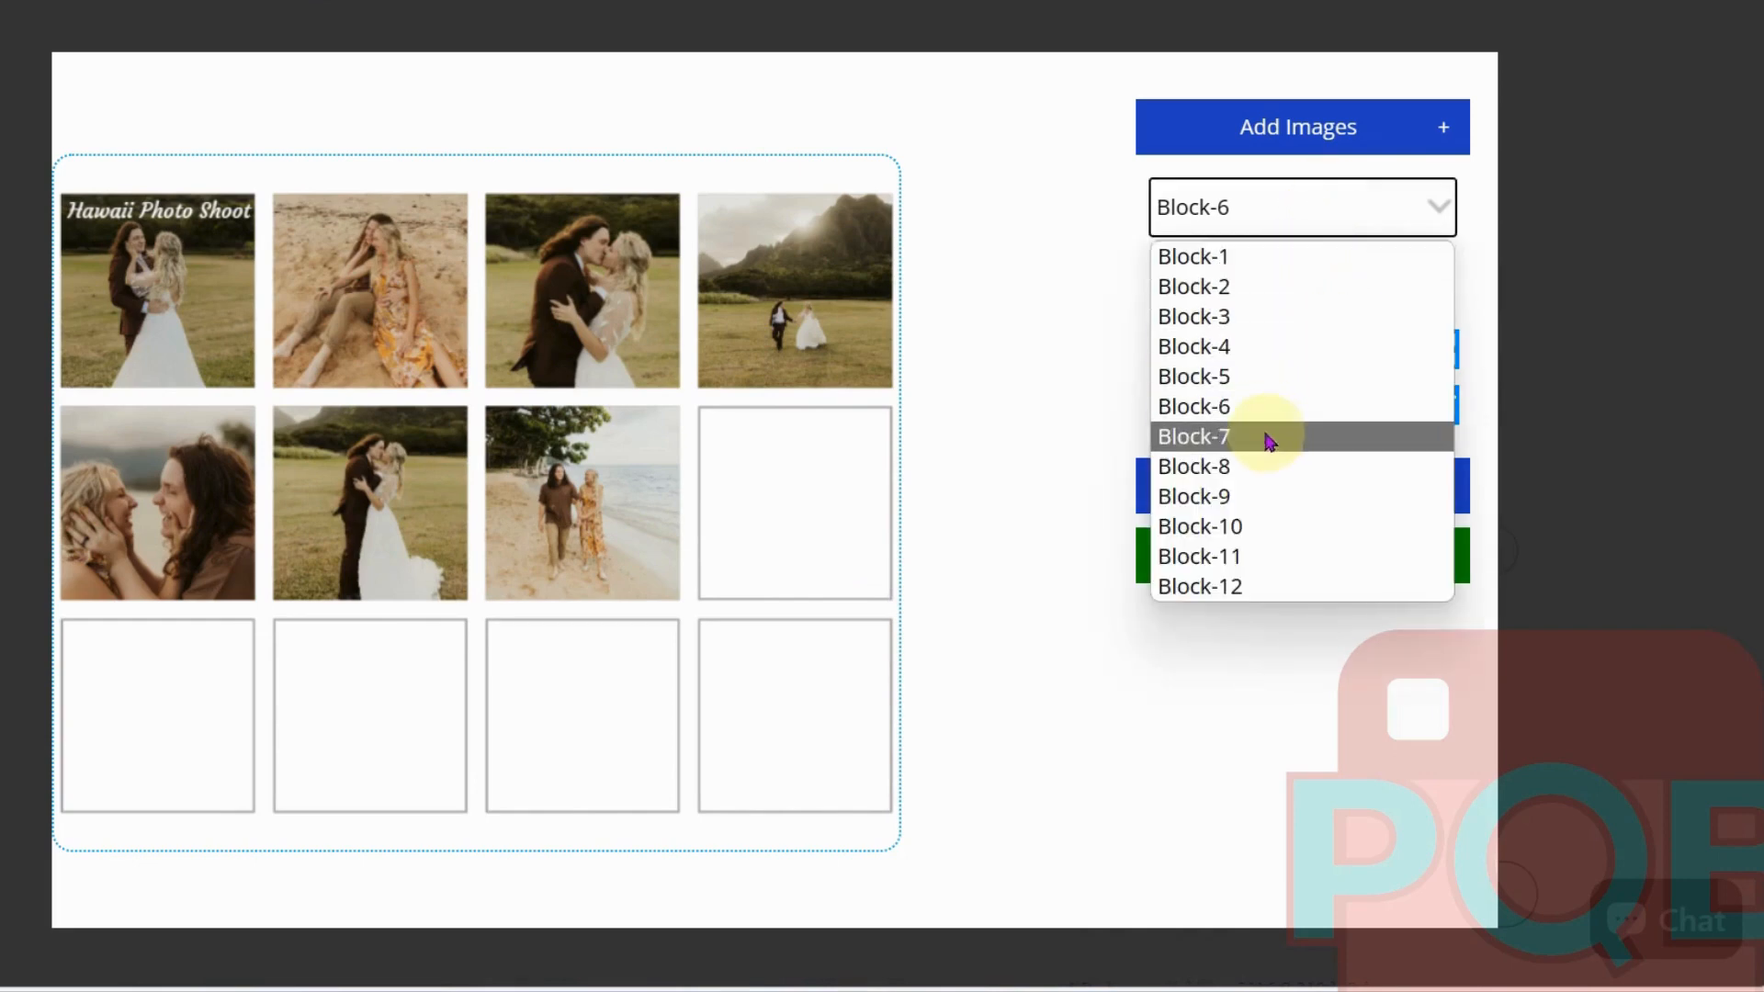
{"action": "left_click", "coordinate": [1259, 466]}
{"action": "left_click", "coordinate": [1317, 269]}
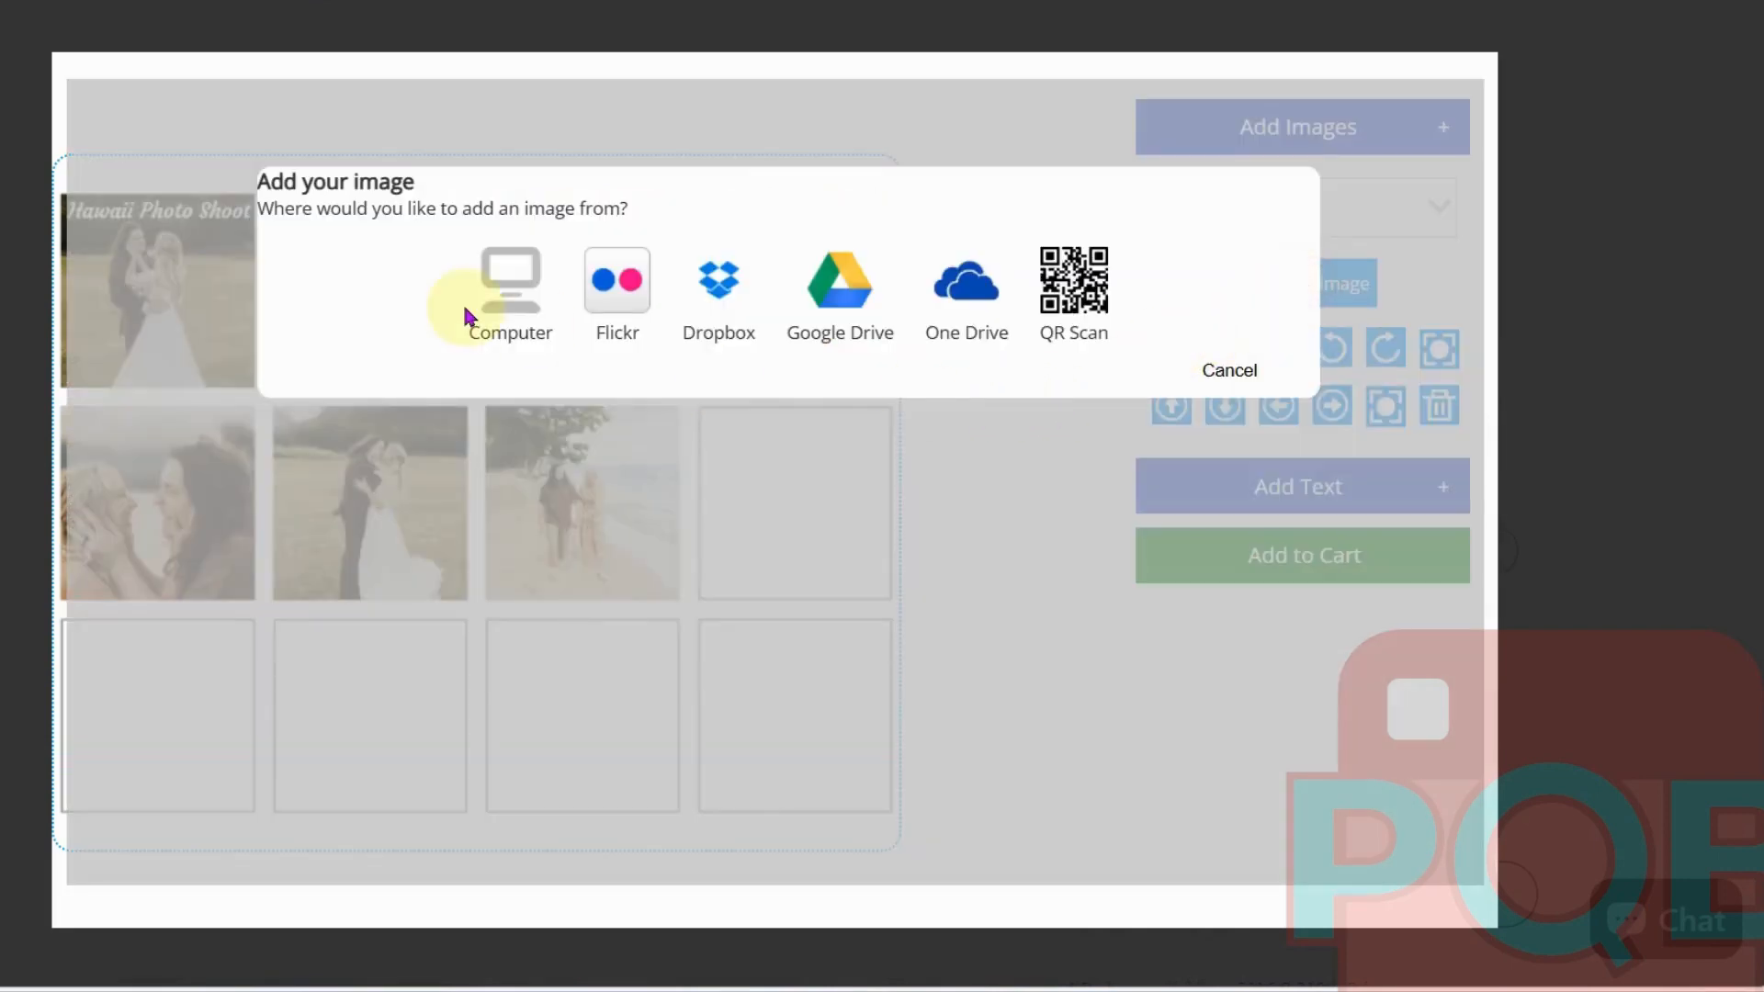
{"action": "left_click", "coordinate": [515, 303]}
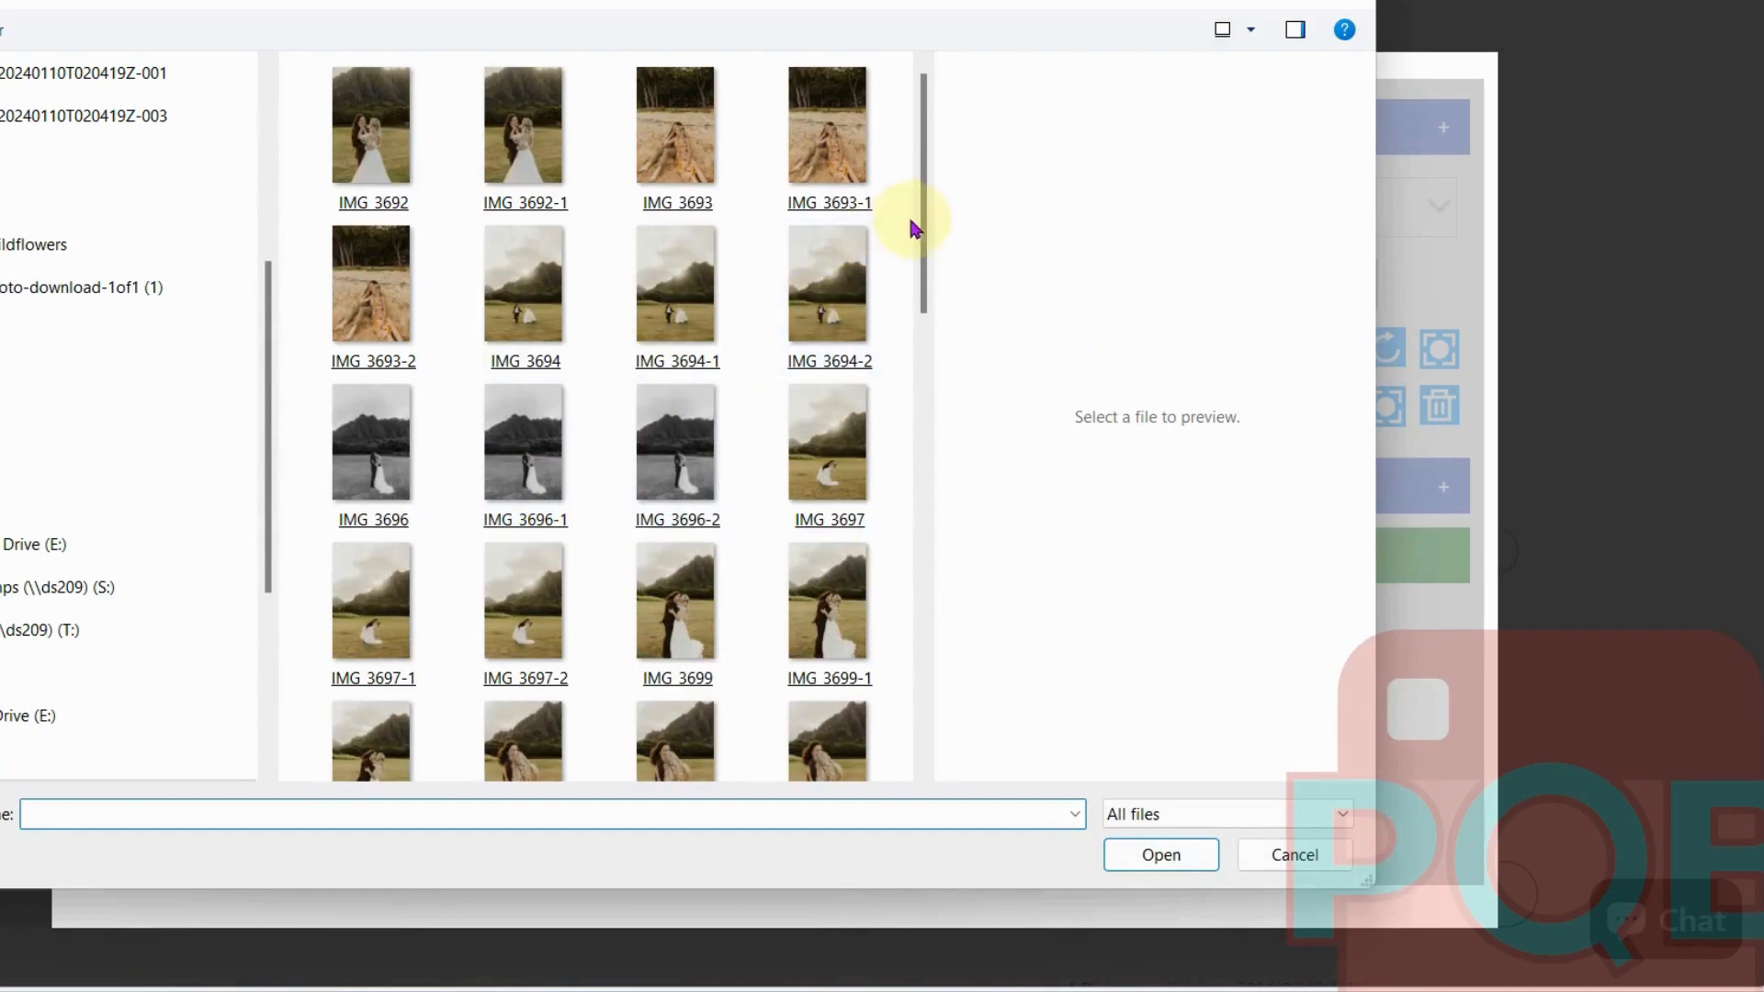
{"action": "left_click_drag", "start_coordinate": [924, 218], "coordinate": [939, 264]}
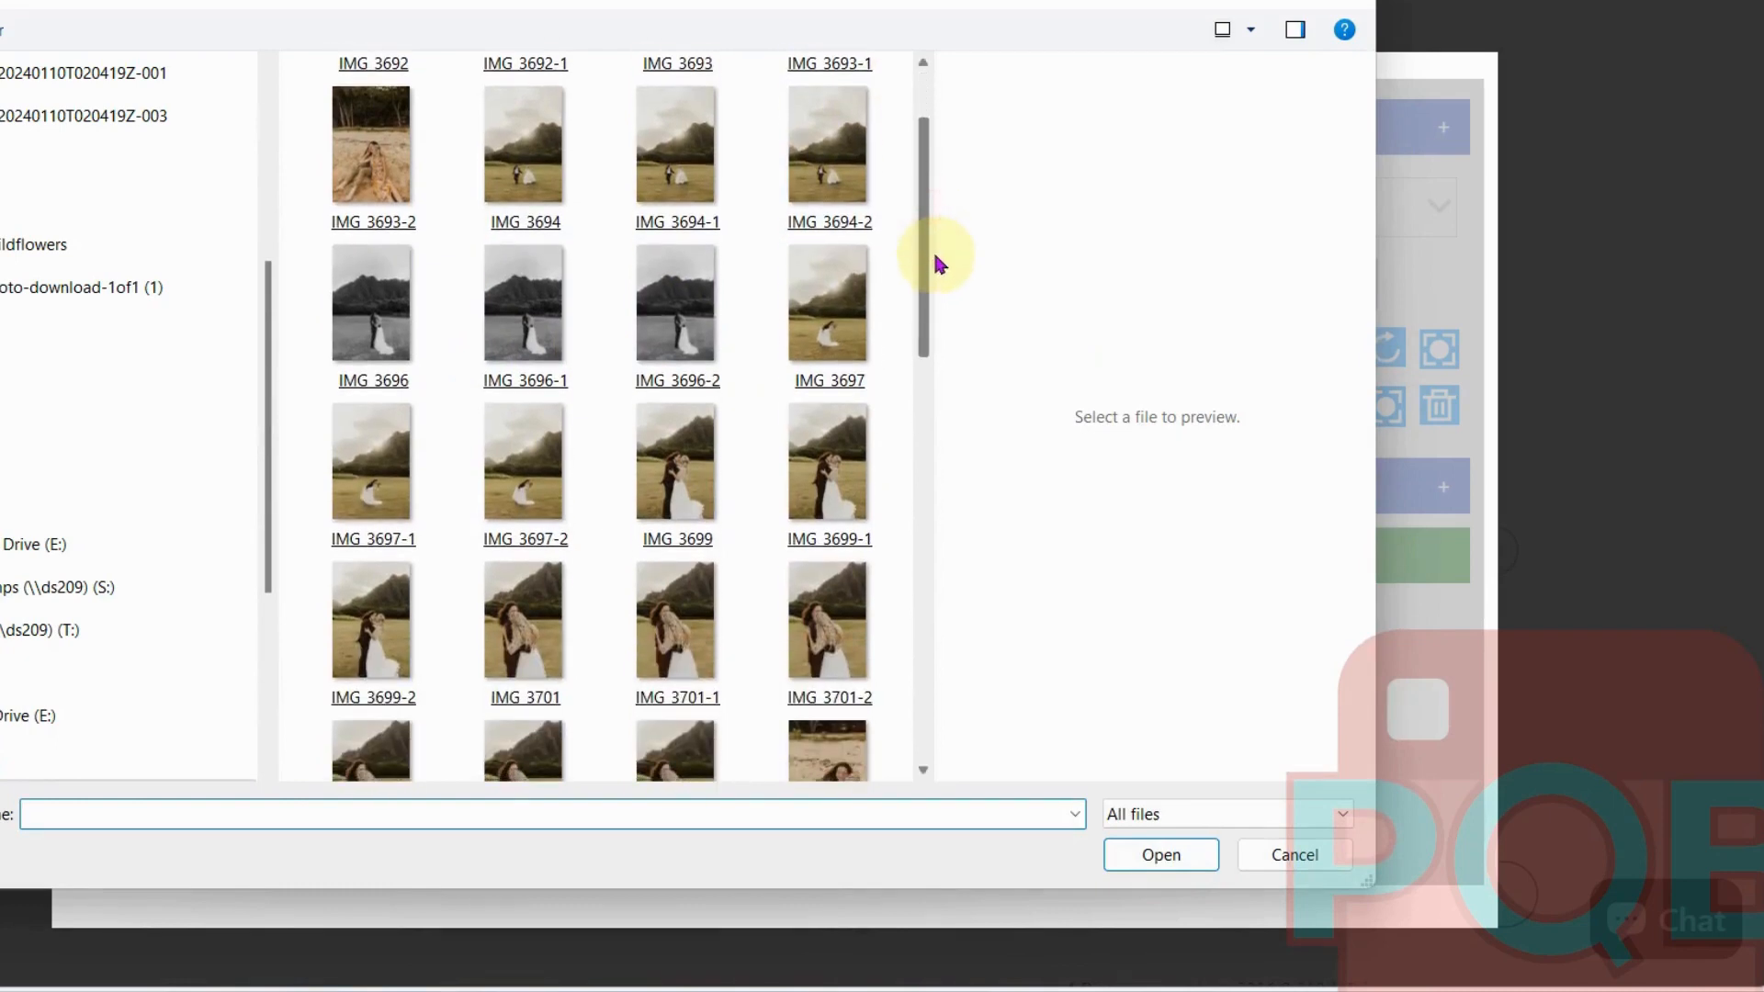
{"action": "double_click", "coordinate": [827, 144]}
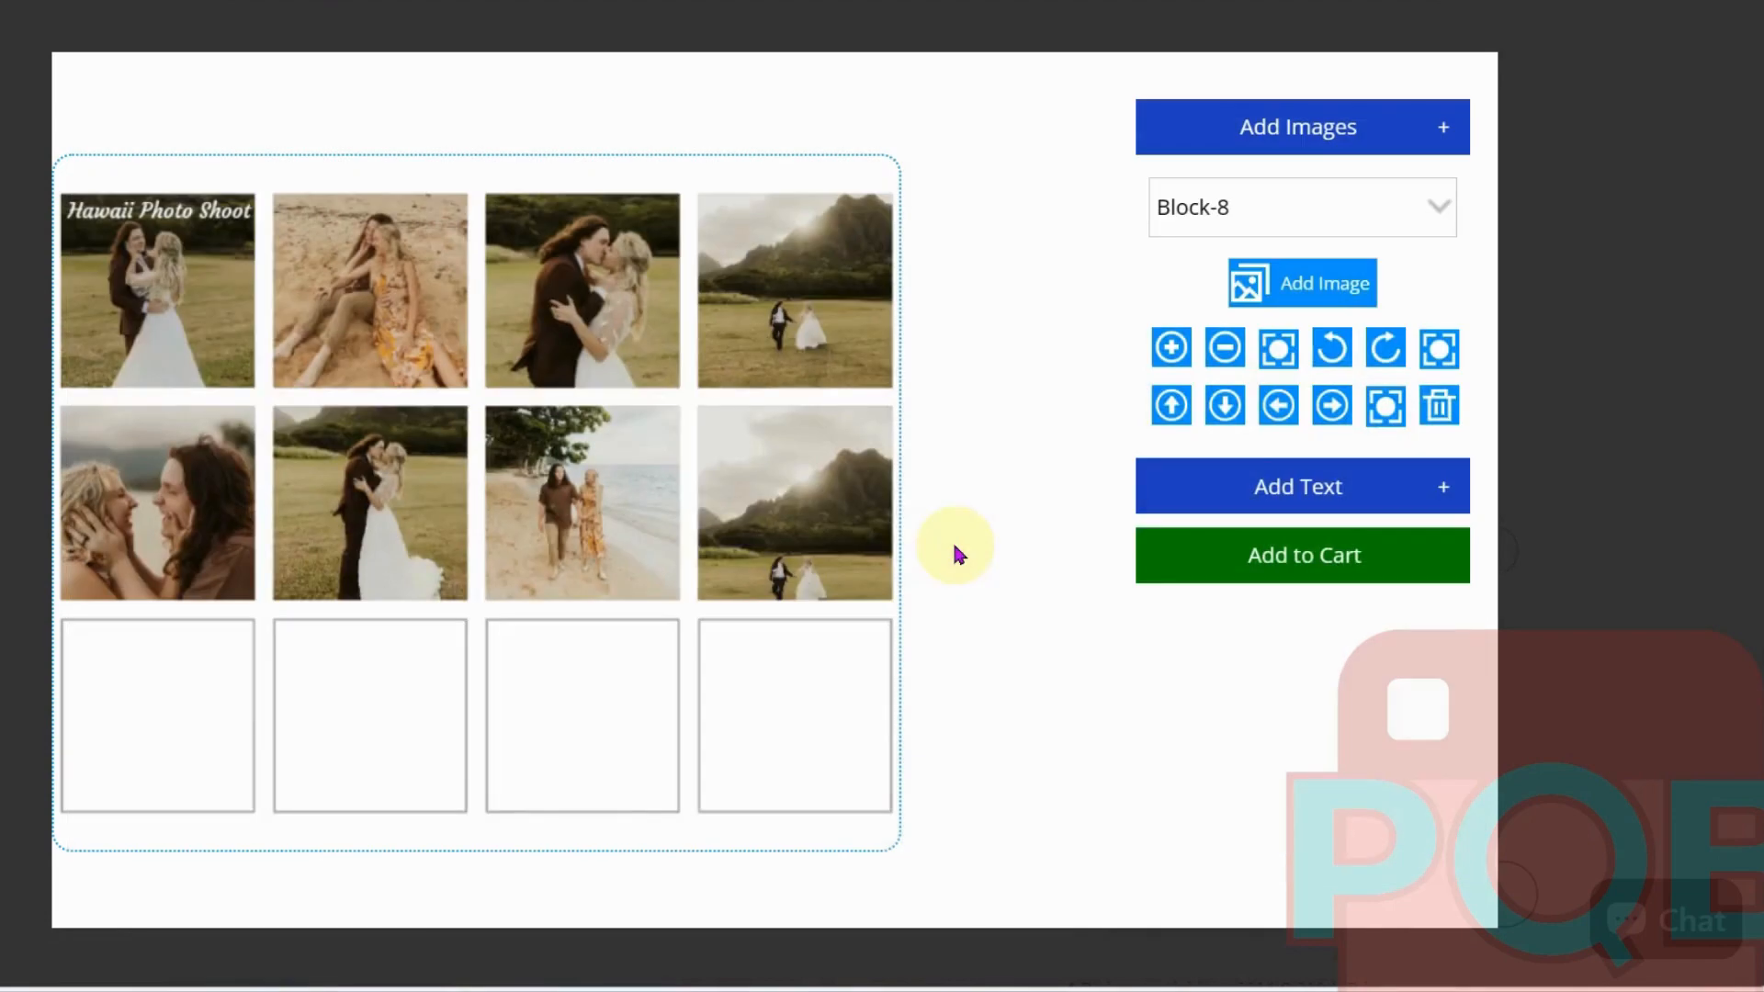
{"action": "left_click_drag", "start_coordinate": [846, 495], "coordinate": [846, 362]}
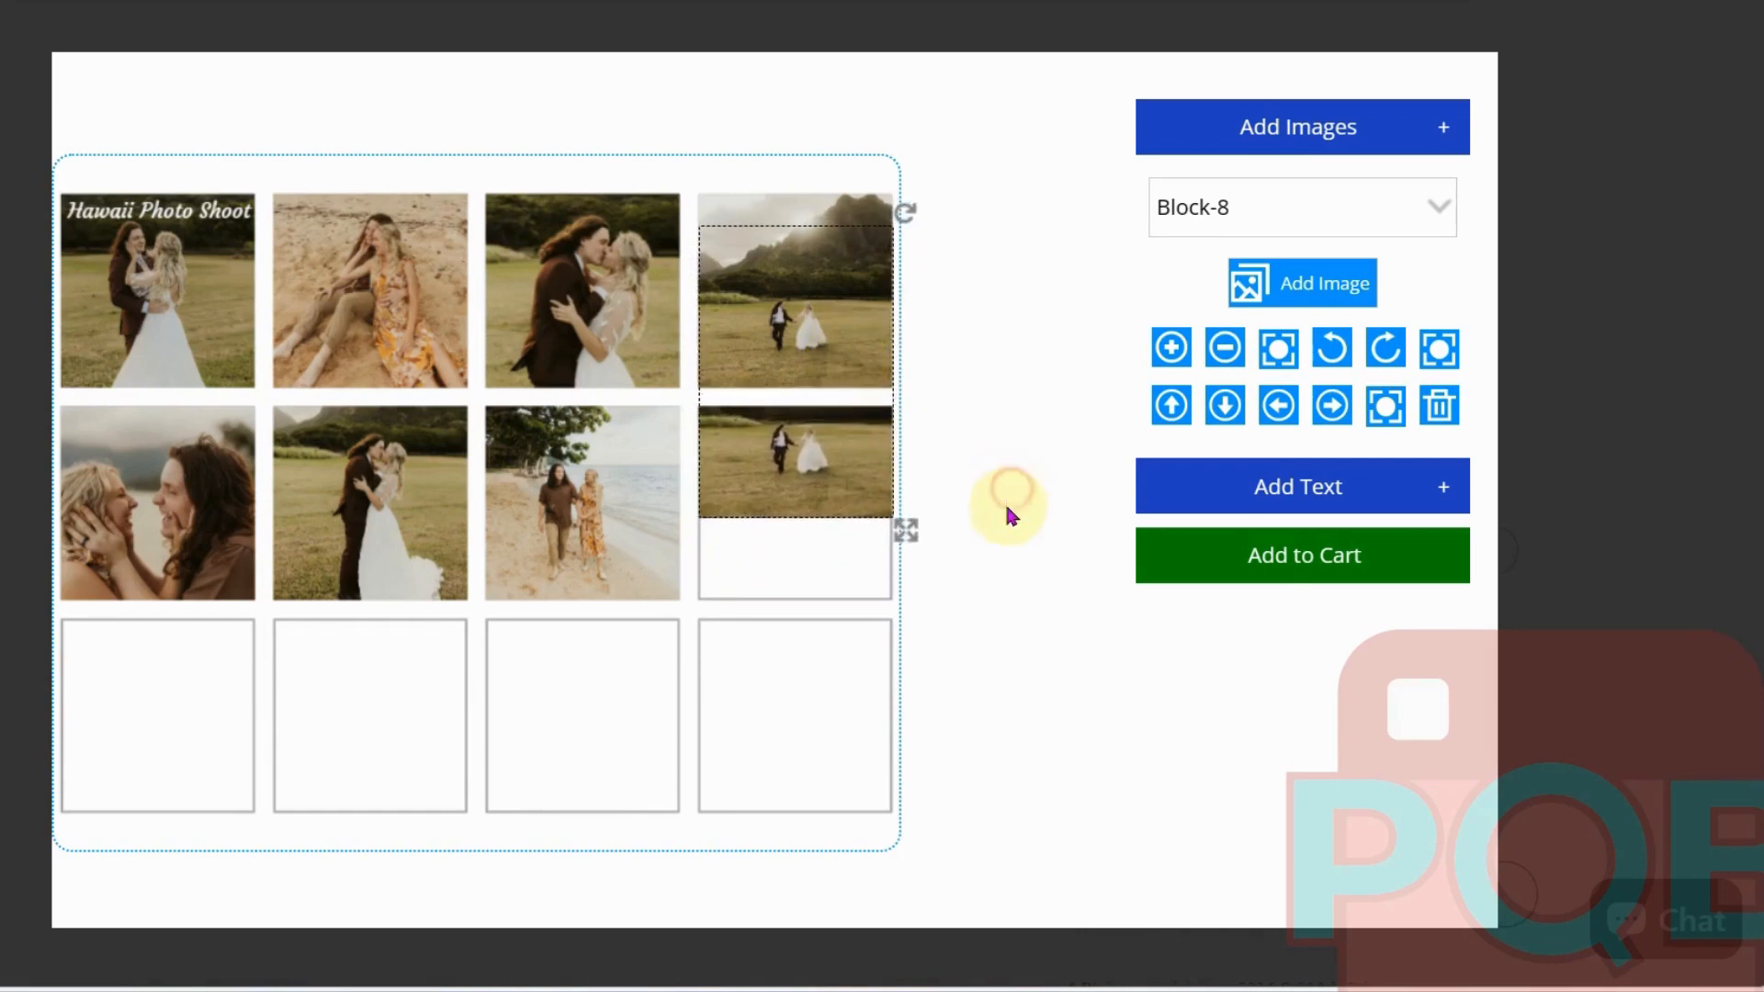
Add a two-line caption to Block 8 with the date June 4, 2023 and the couple's first names beneath it
{"action": "left_click", "coordinate": [1272, 485]}
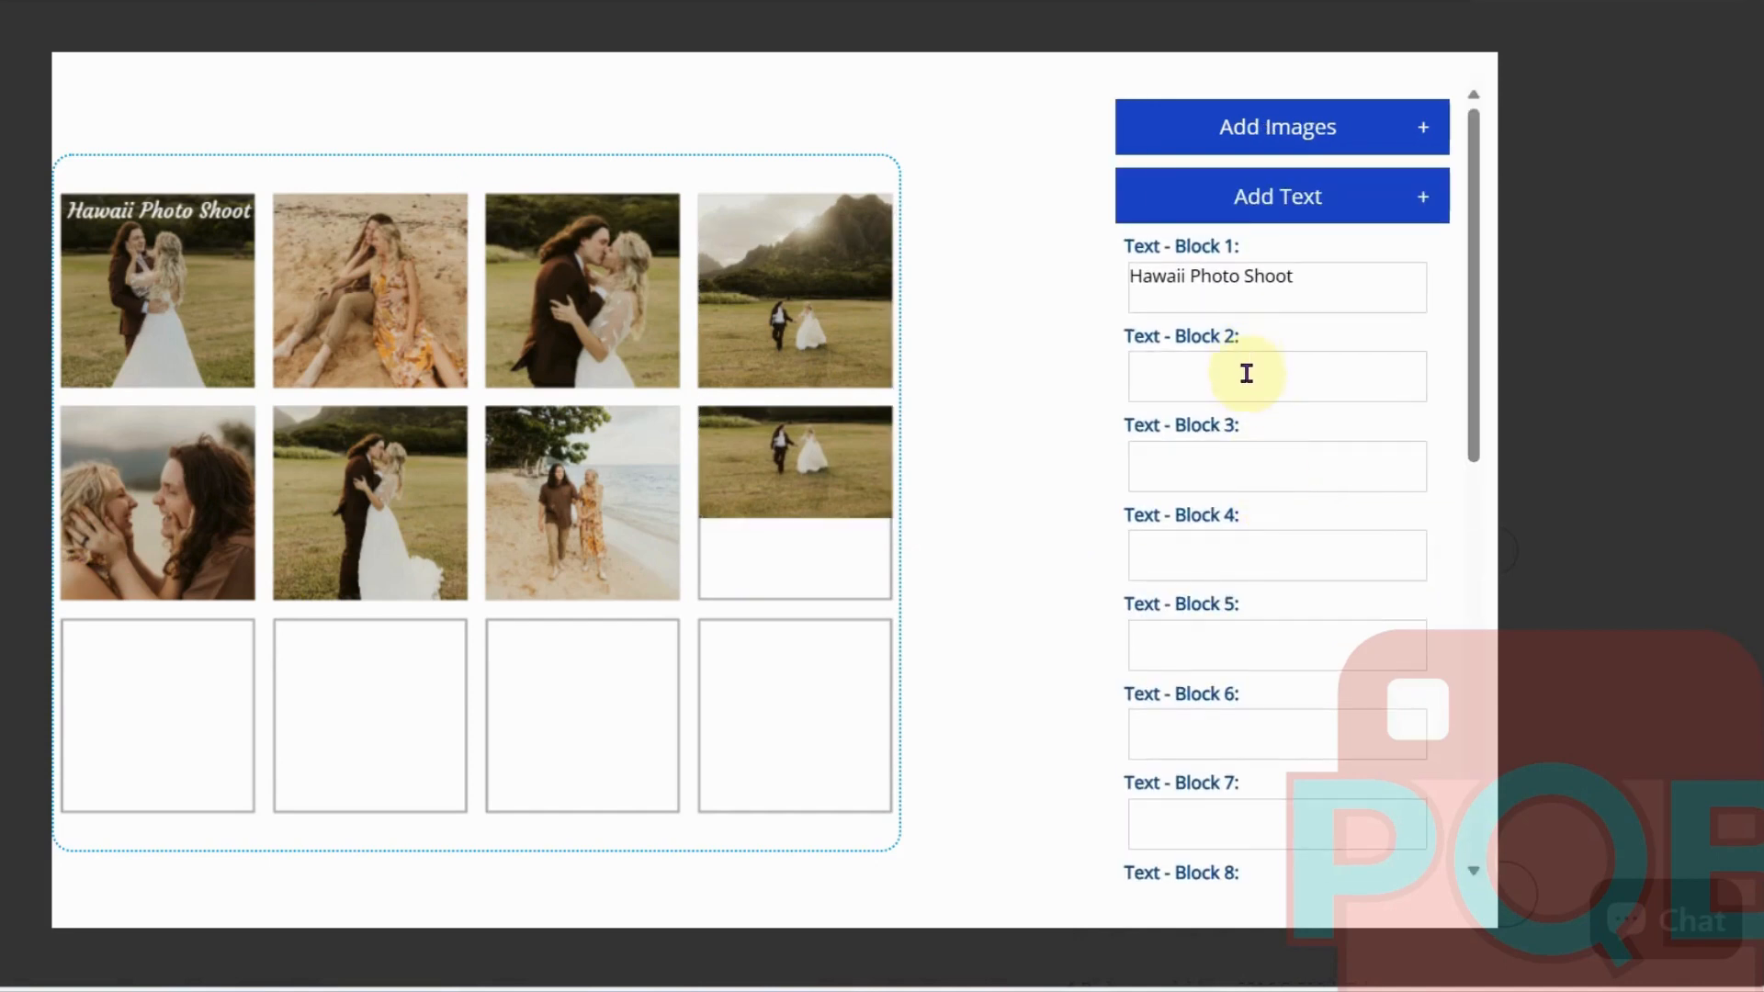
{"action": "scroll", "coordinate": [1195, 542], "scroll_direction": "down", "scroll_amount": 3}
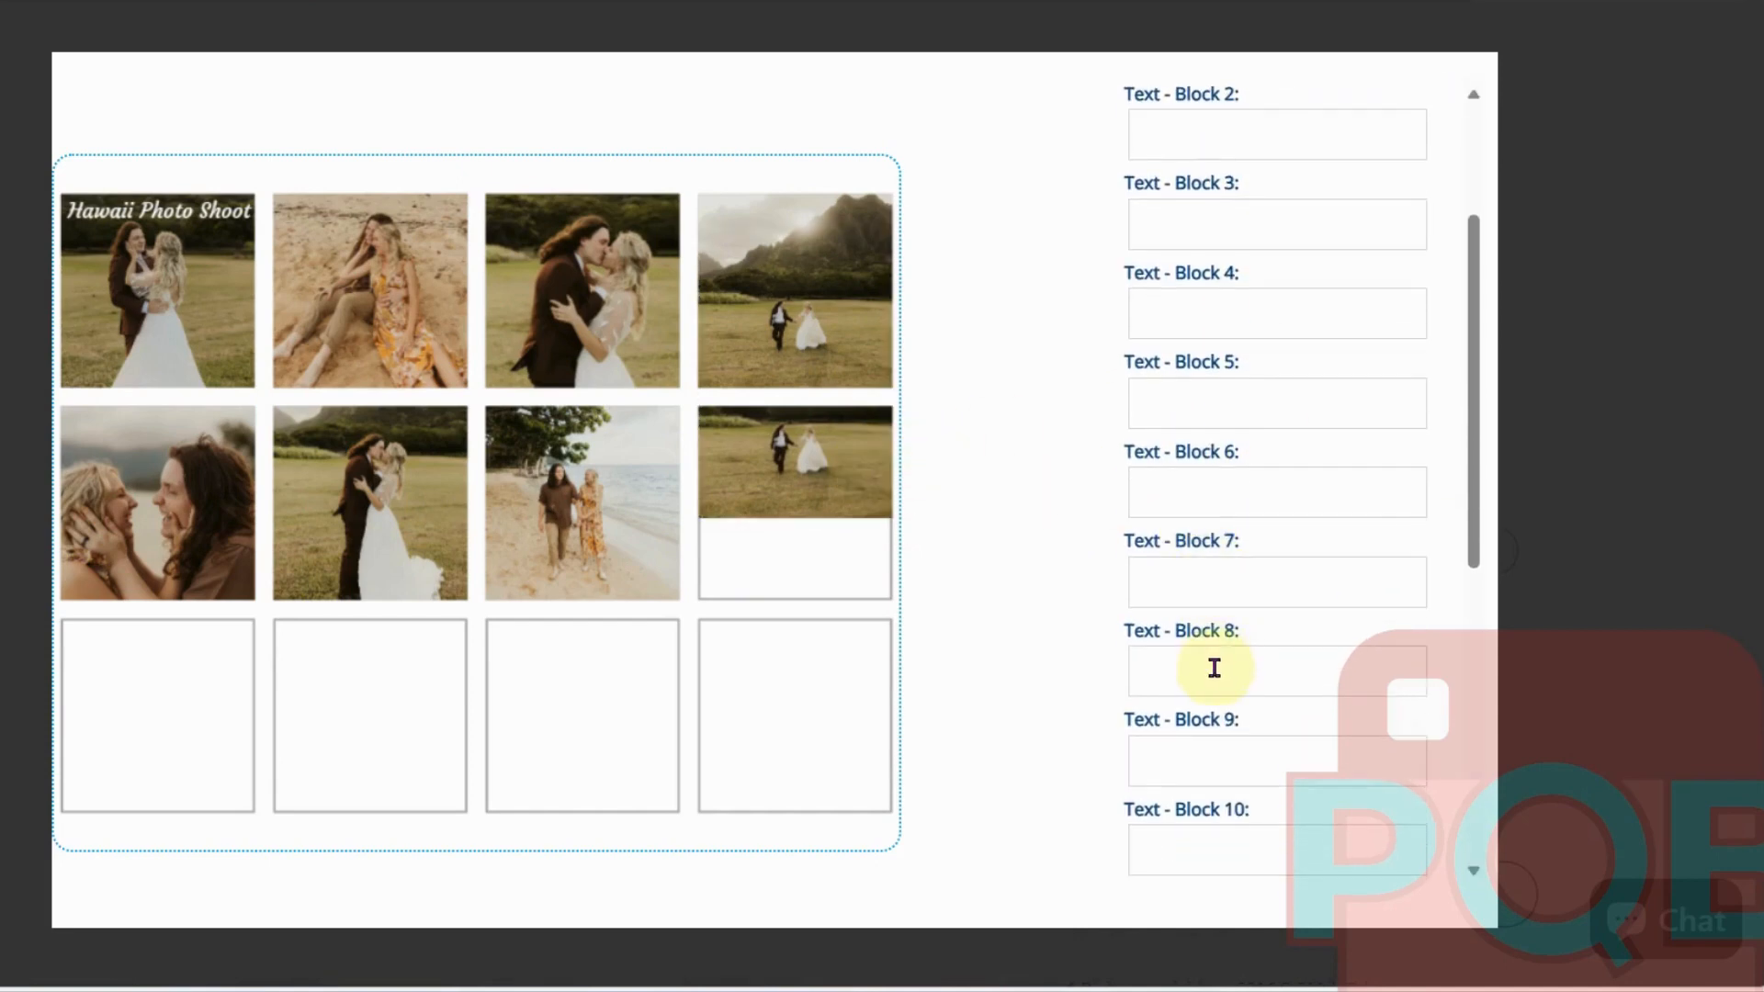
{"action": "left_click", "coordinate": [1214, 668]}
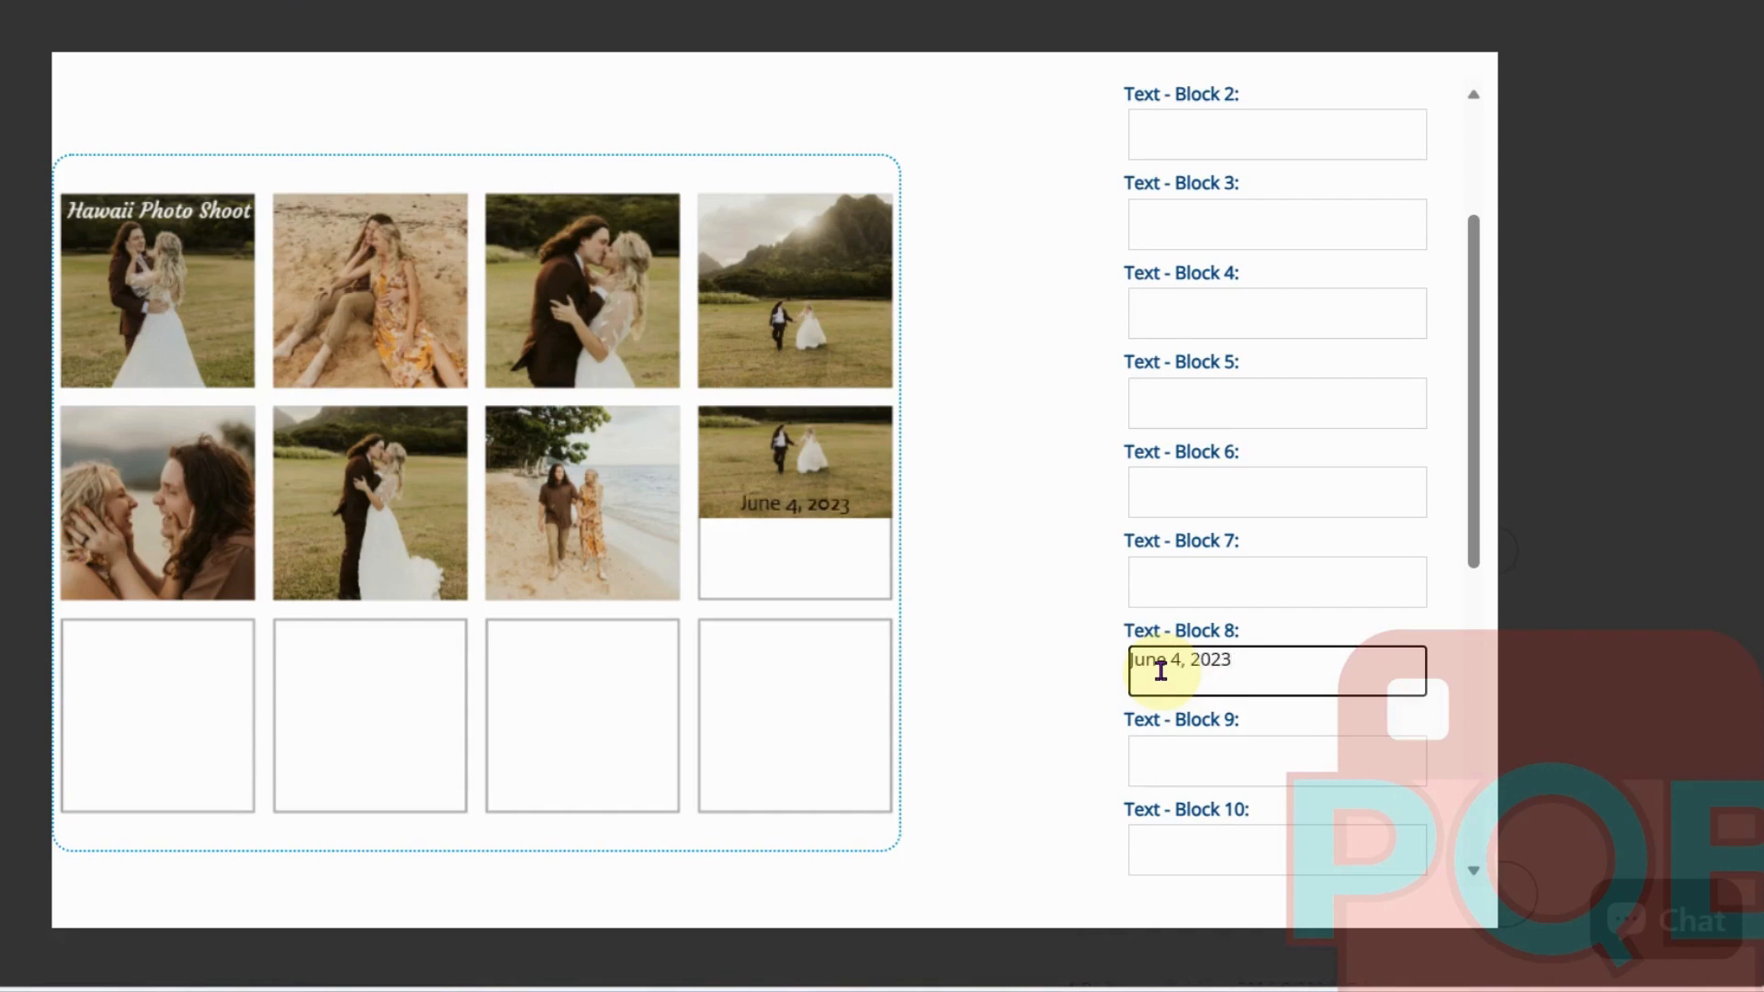
{"action": "key", "text": "Return"}
{"action": "type", "text": "Kali and Cameron"}
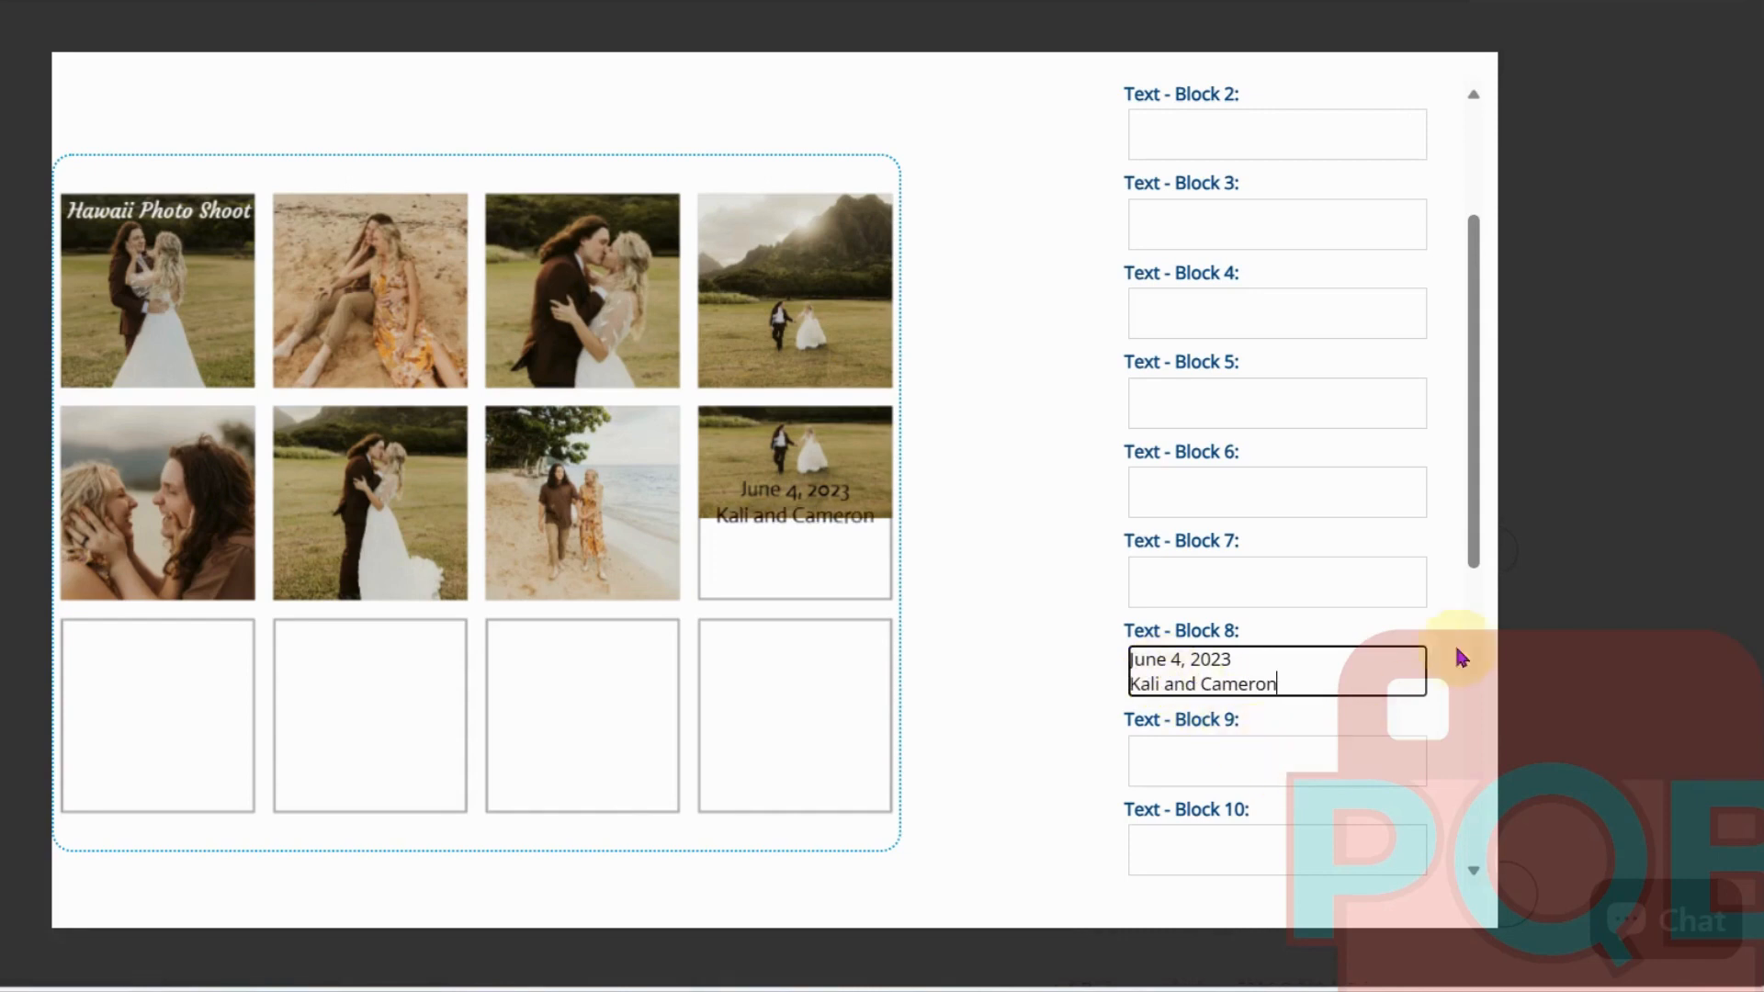
Set the font of the Block 8 caption to Courgette
{"action": "left_click_drag", "start_coordinate": [1473, 525], "coordinate": [1484, 785]}
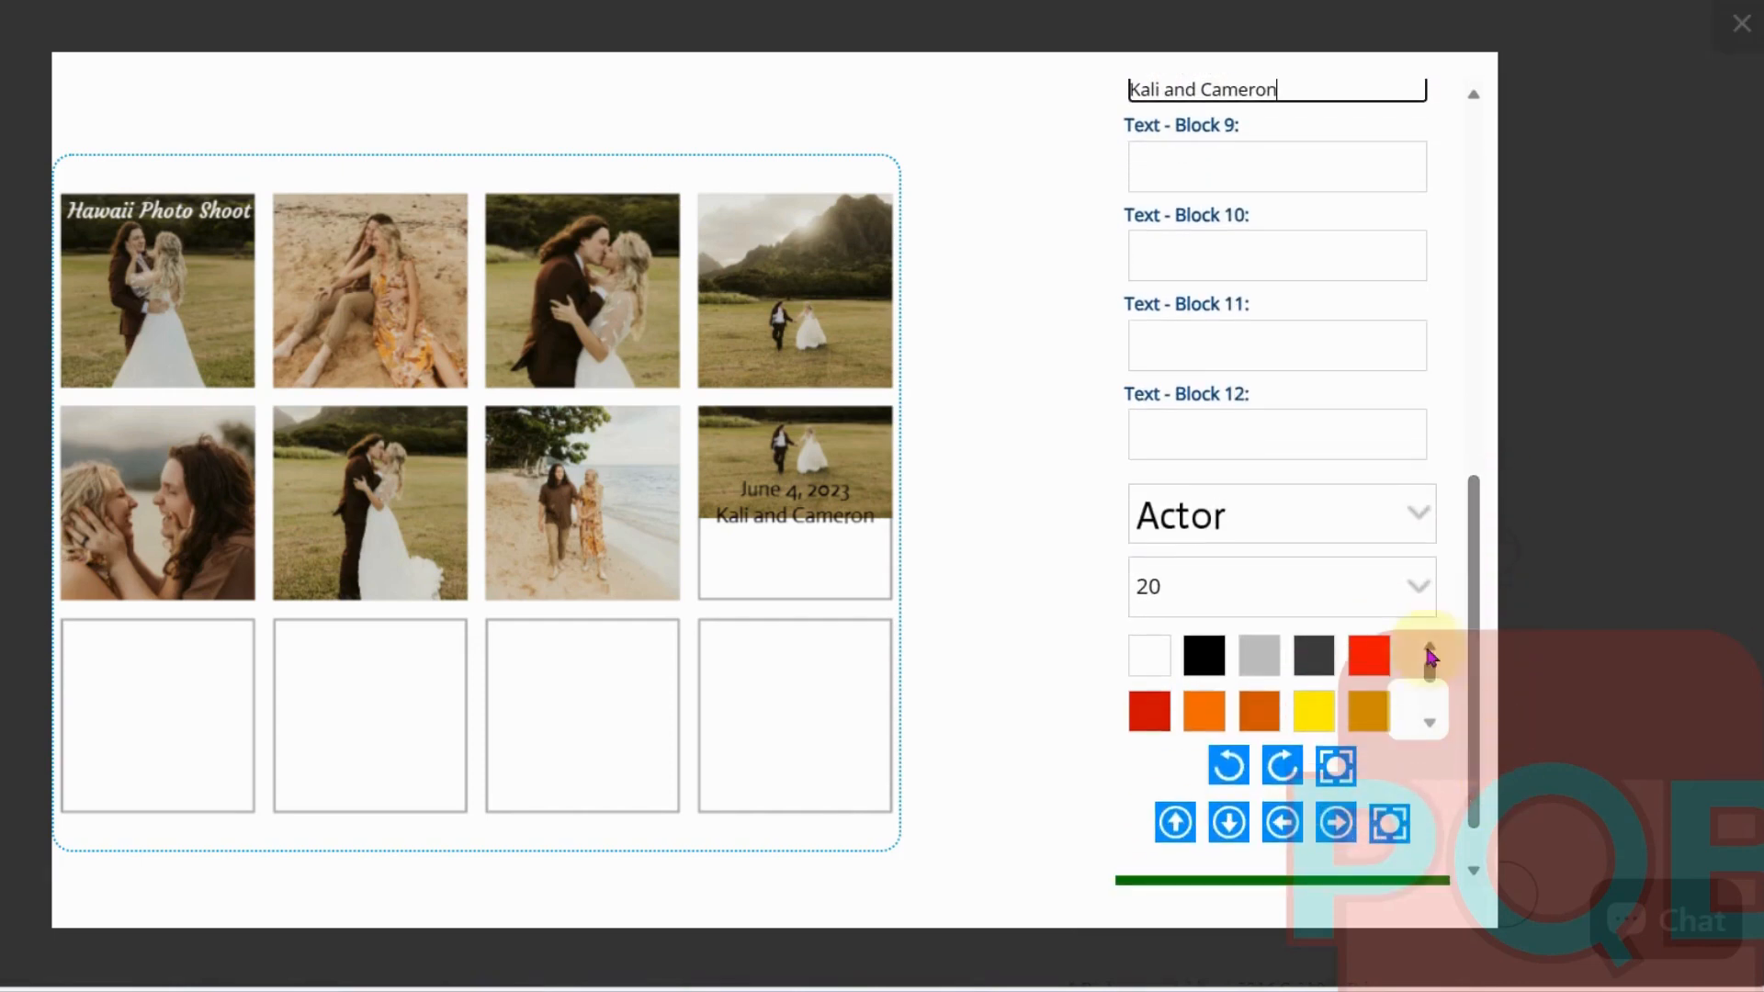
{"action": "left_click", "coordinate": [1386, 515]}
{"action": "scroll", "coordinate": [1339, 670], "scroll_direction": "down", "scroll_amount": 1}
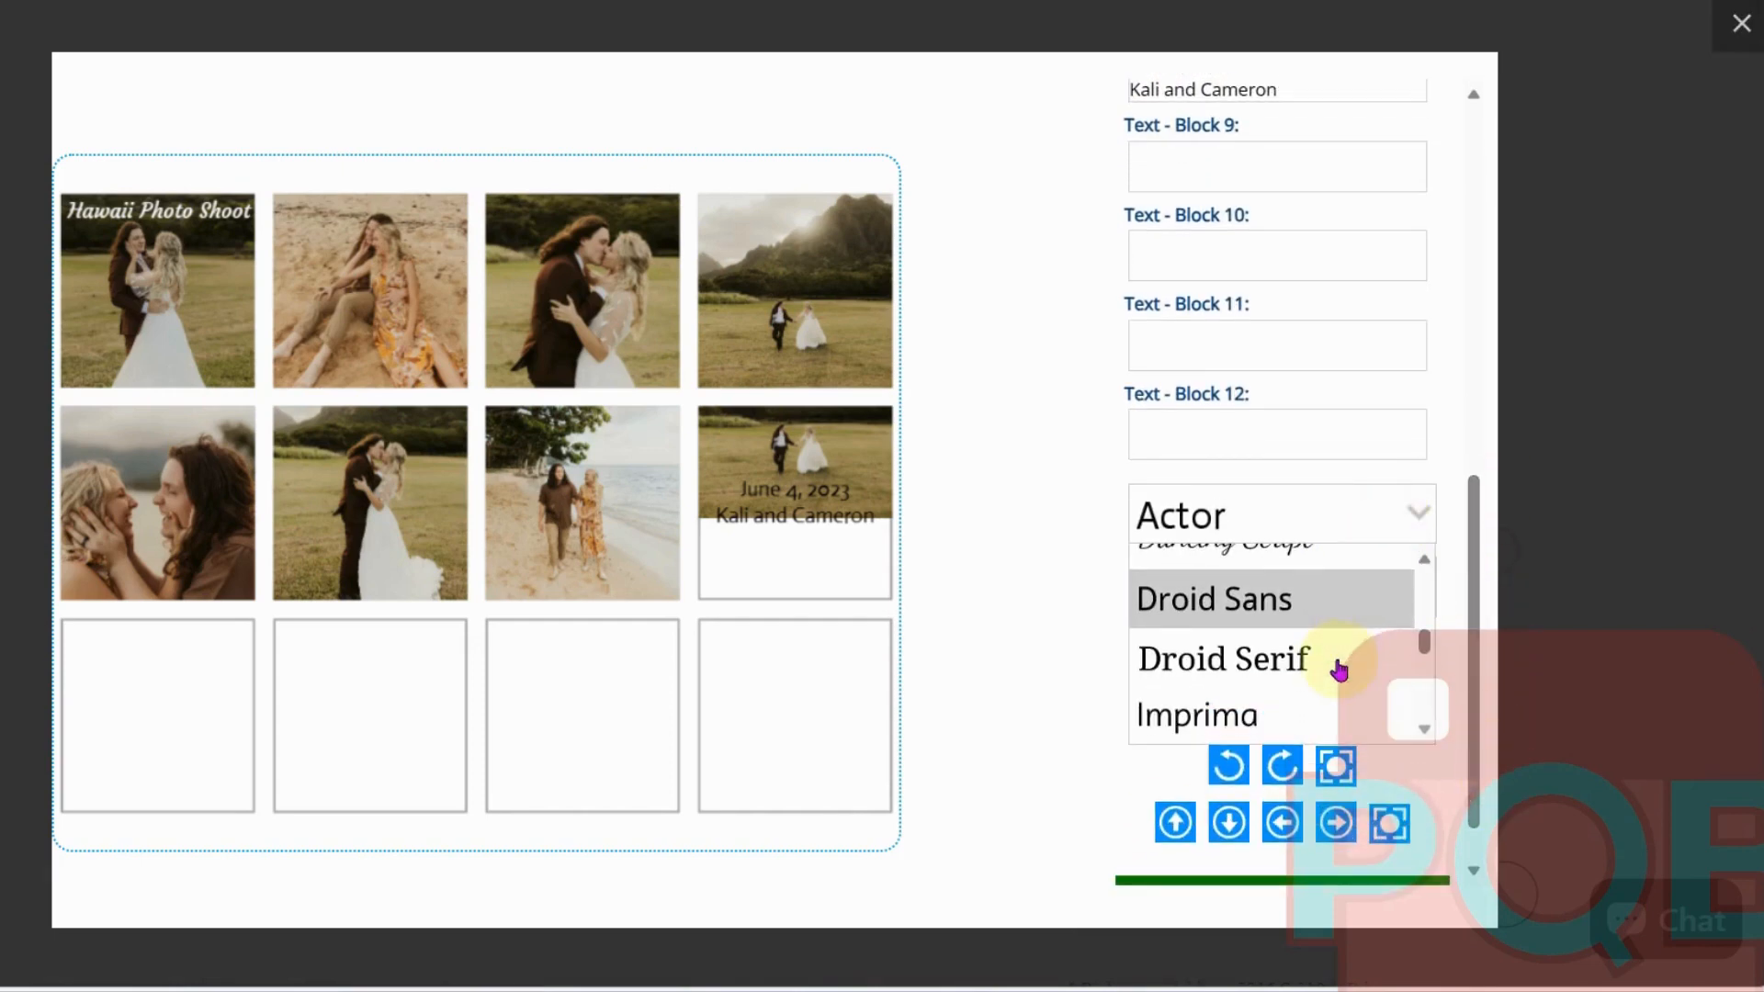
{"action": "scroll", "coordinate": [1279, 713], "scroll_direction": "down", "scroll_amount": 3}
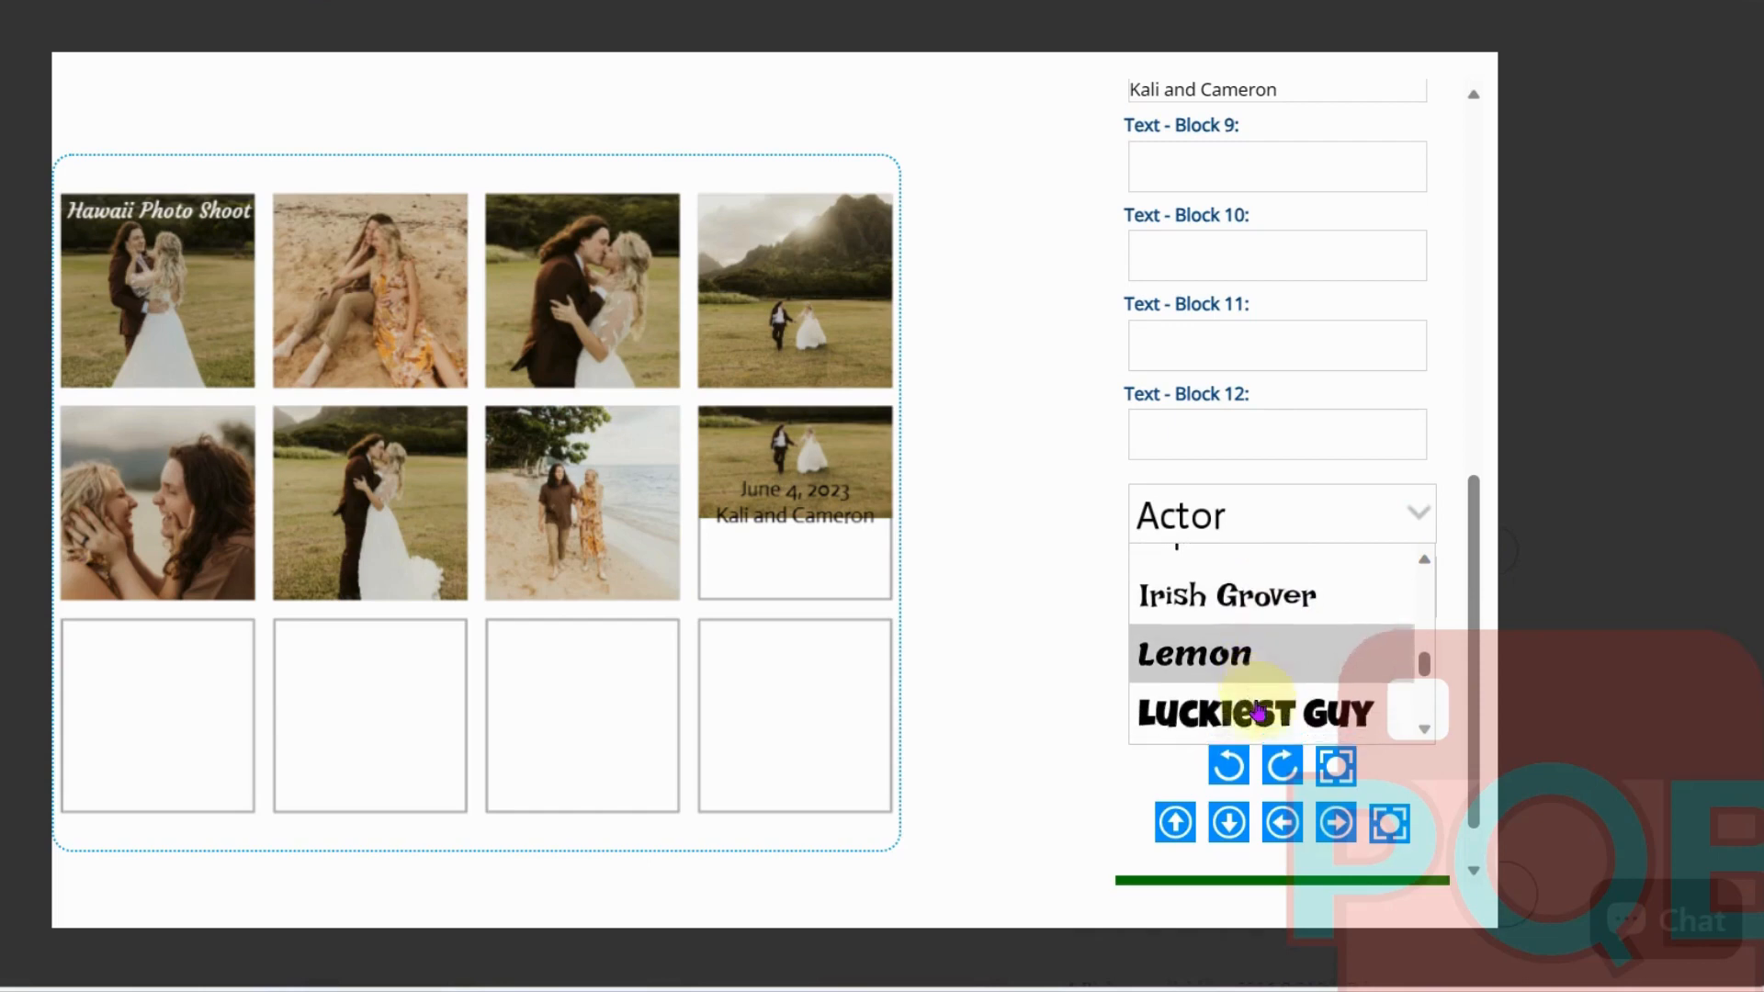
{"action": "scroll", "coordinate": [1259, 710], "scroll_direction": "down", "scroll_amount": 5}
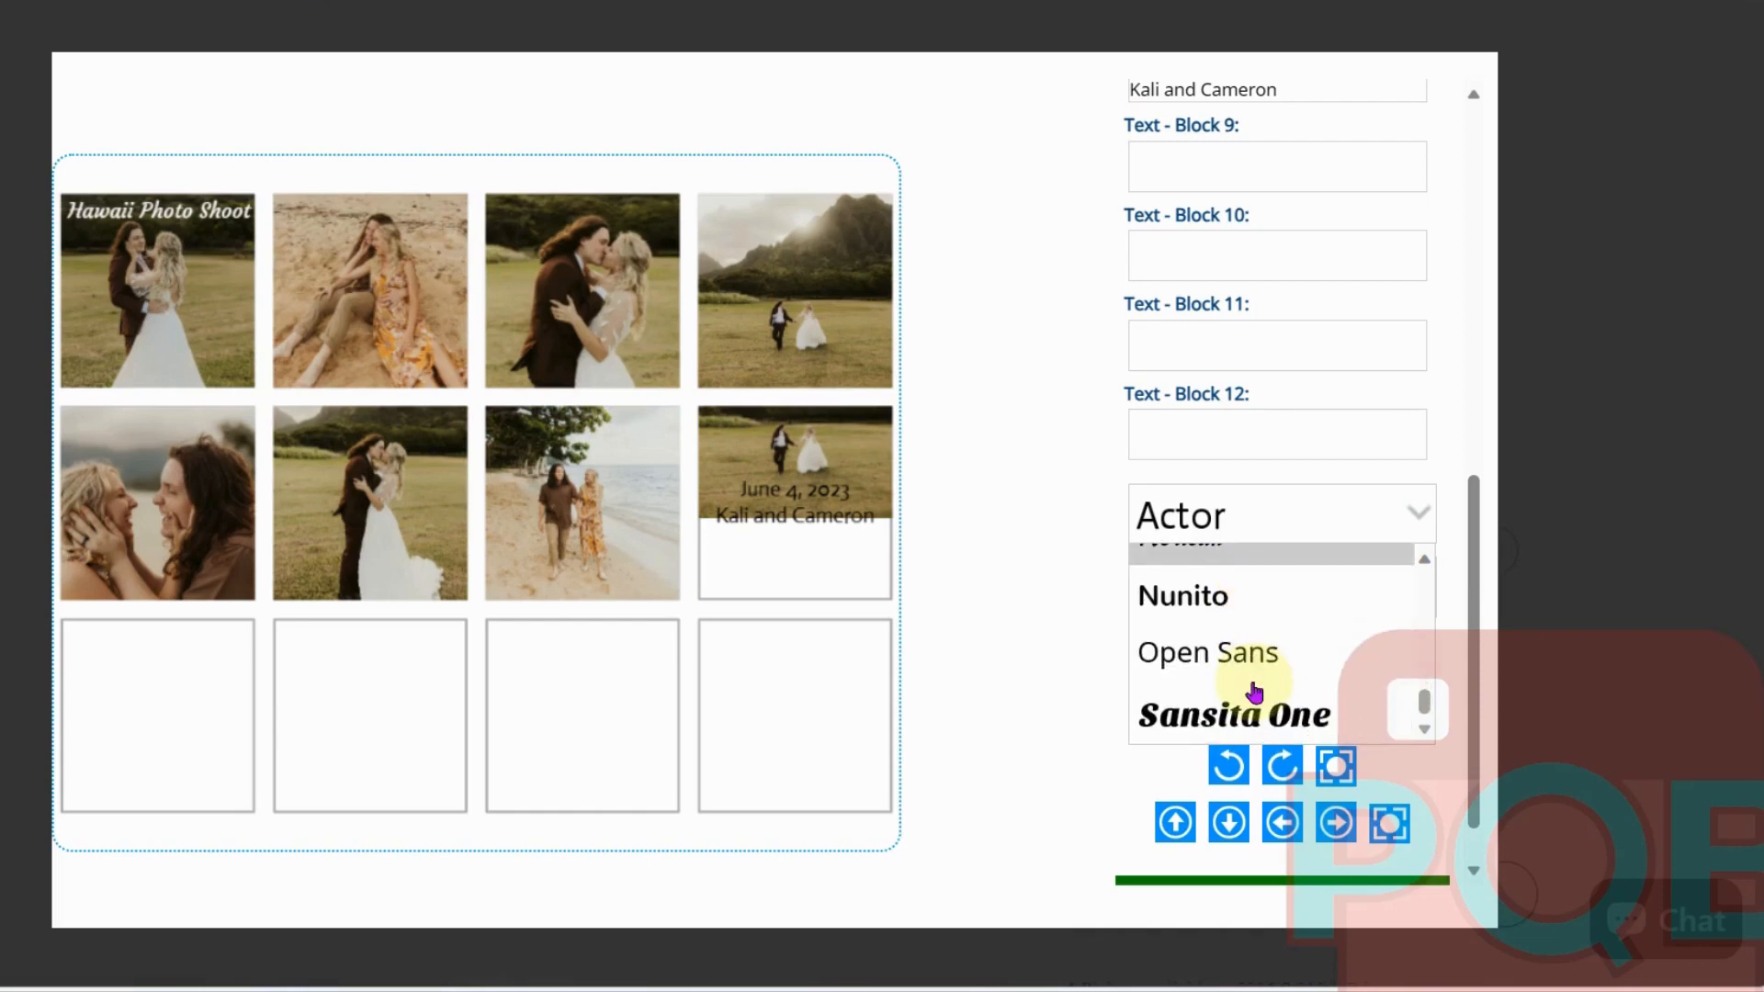
{"action": "scroll", "coordinate": [1255, 688], "scroll_direction": "up", "scroll_amount": 8}
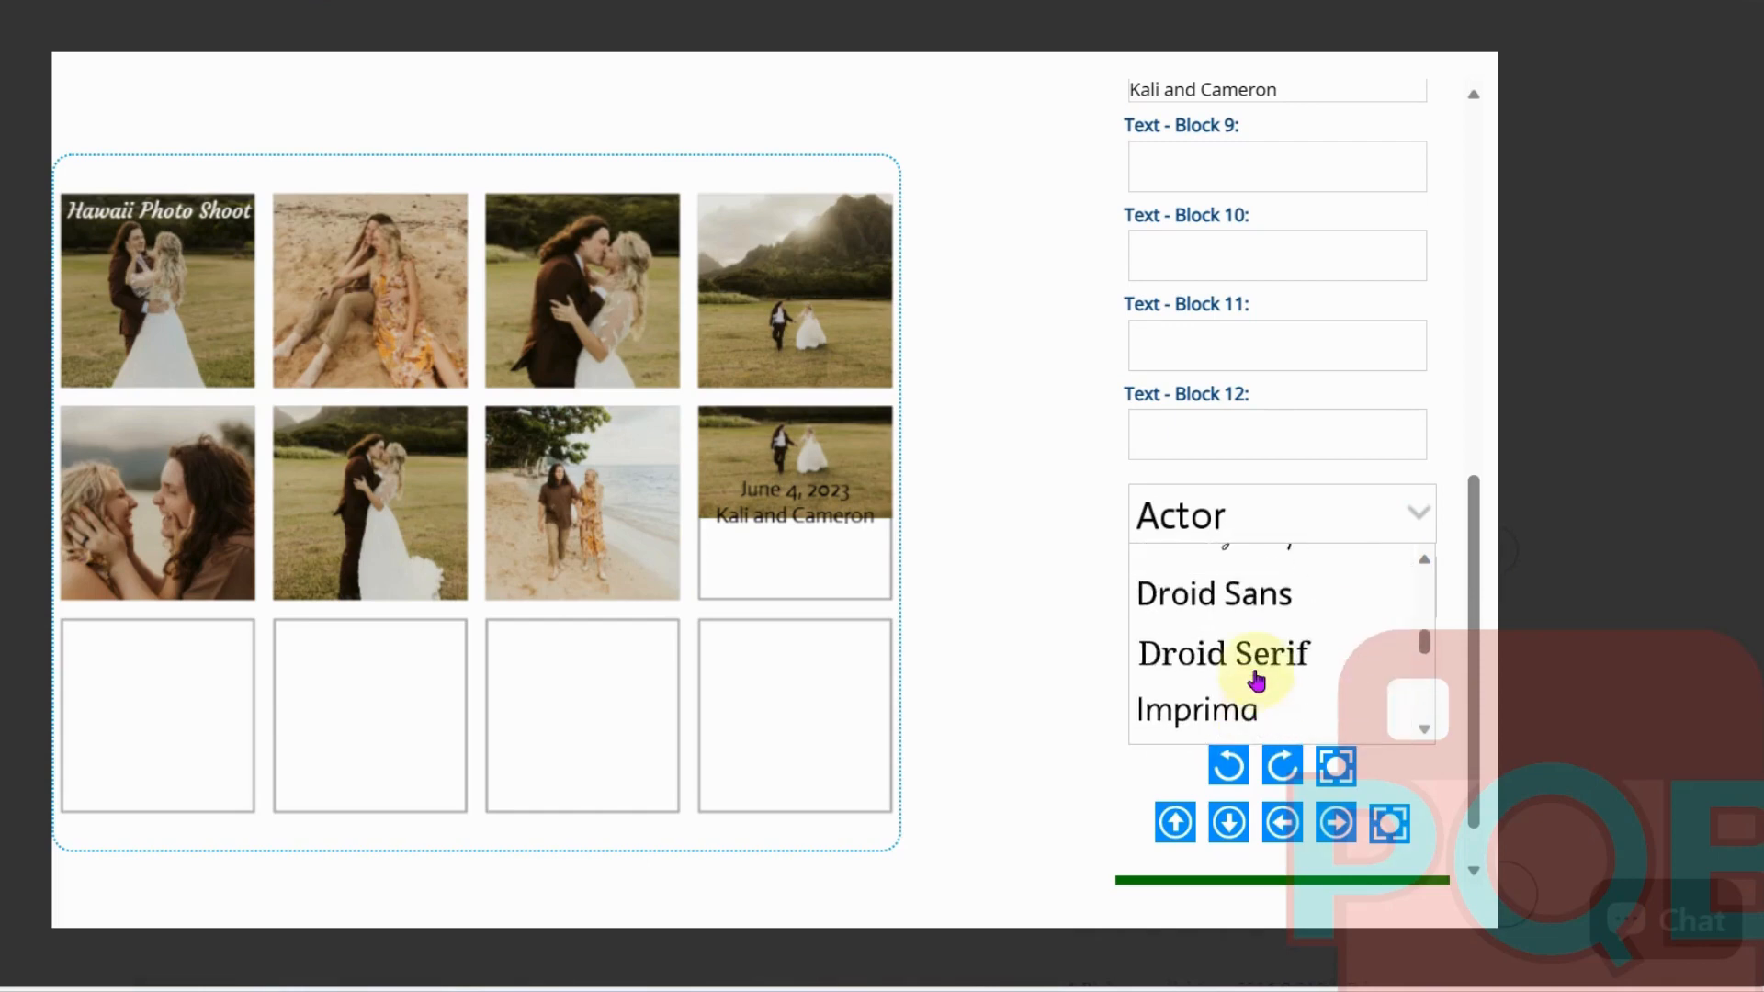
{"action": "scroll", "coordinate": [1257, 680], "scroll_direction": "up", "scroll_amount": 4}
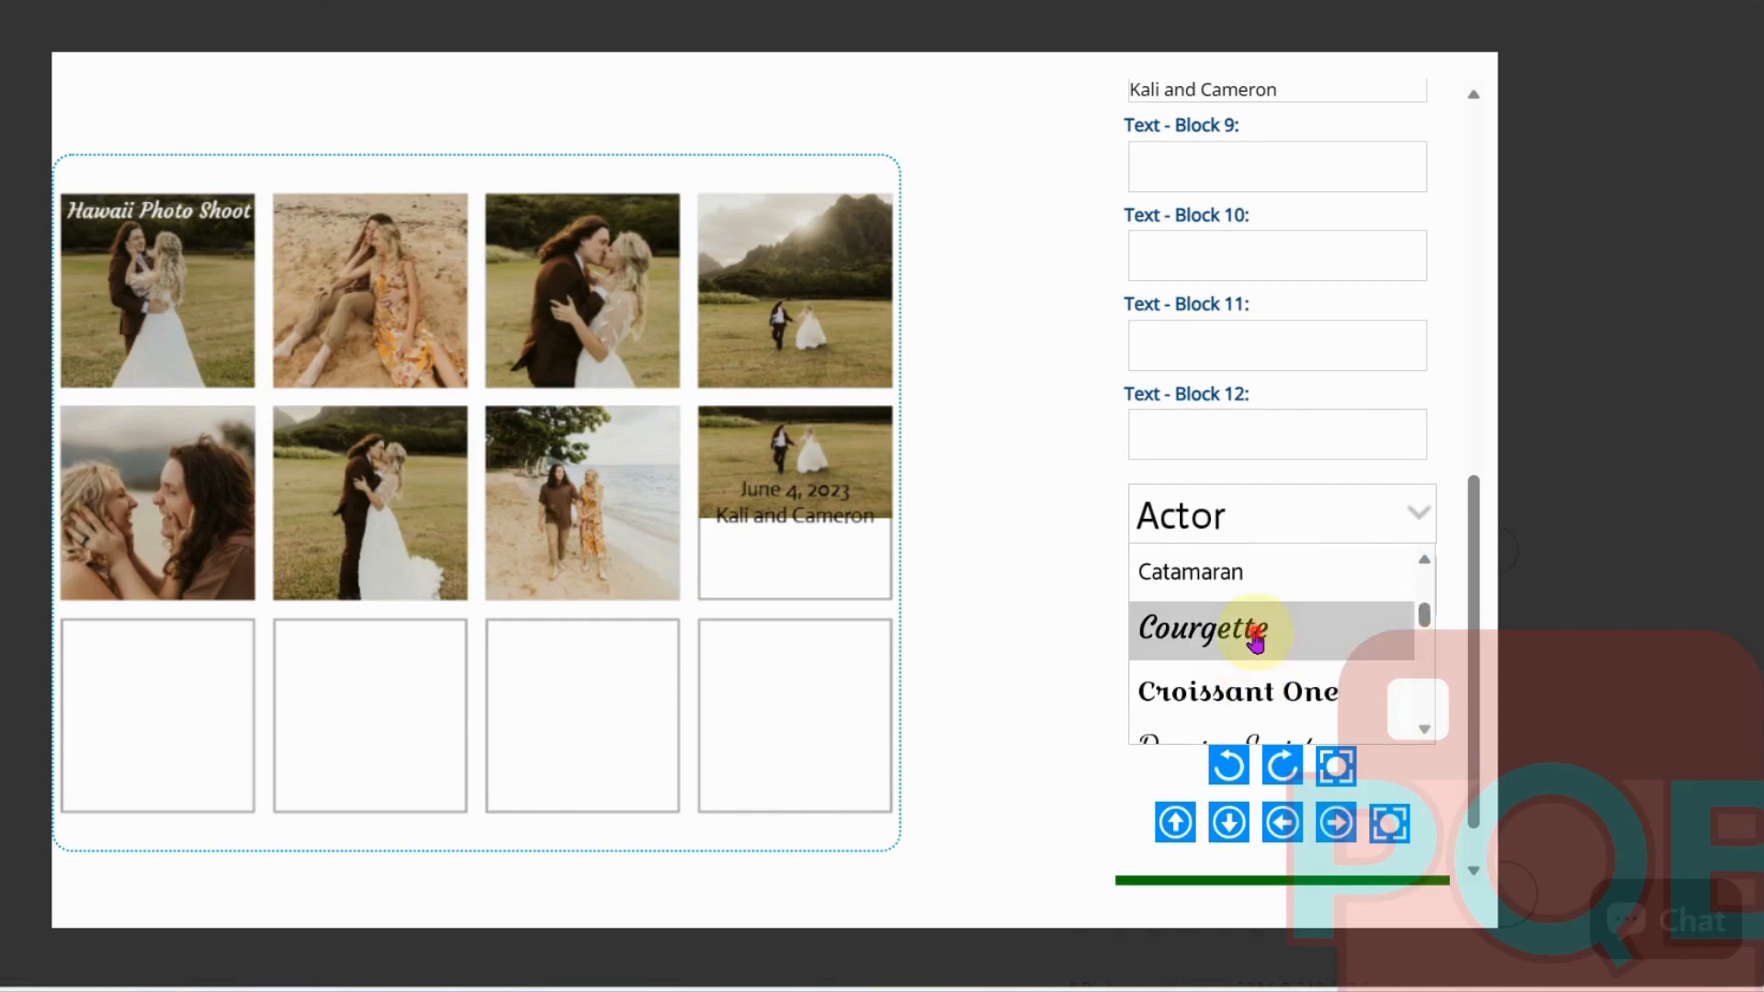
{"action": "left_click", "coordinate": [1255, 637]}
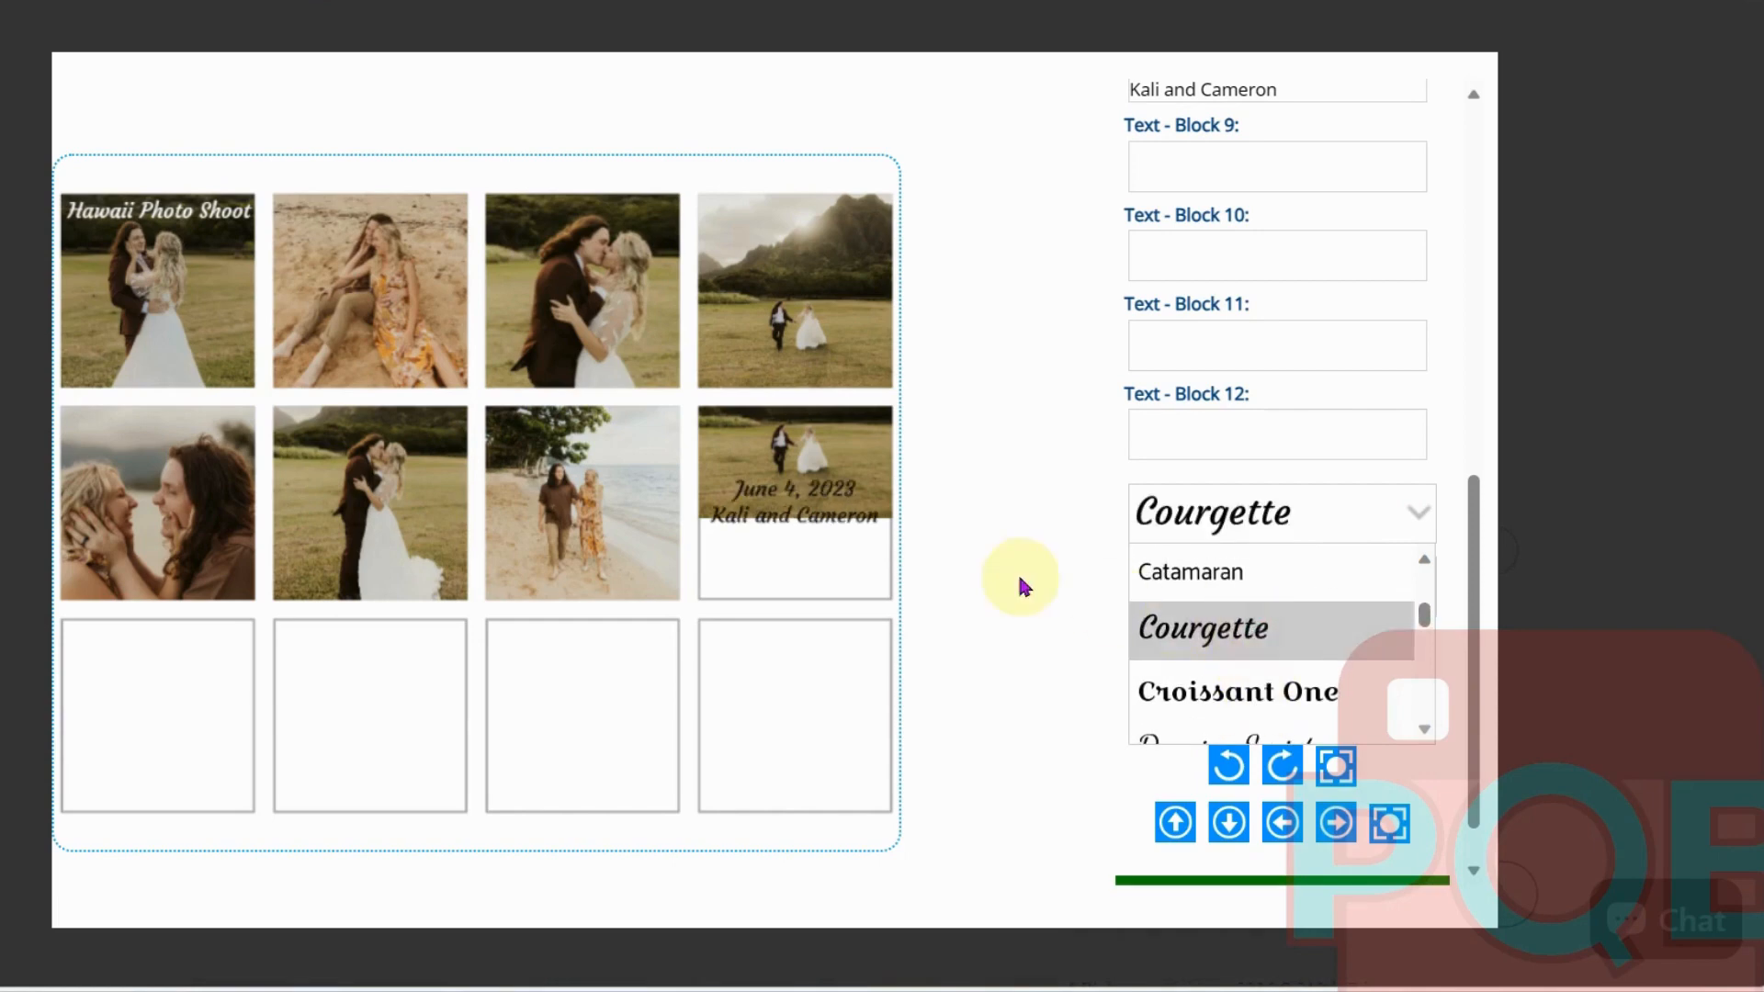
Move the Block 8 photo down to fill its square and place the caption in white across the photo's upper edge
{"action": "left_click", "coordinate": [1229, 822]}
{"action": "left_click", "coordinate": [1230, 823]}
{"action": "left_click", "coordinate": [807, 467]}
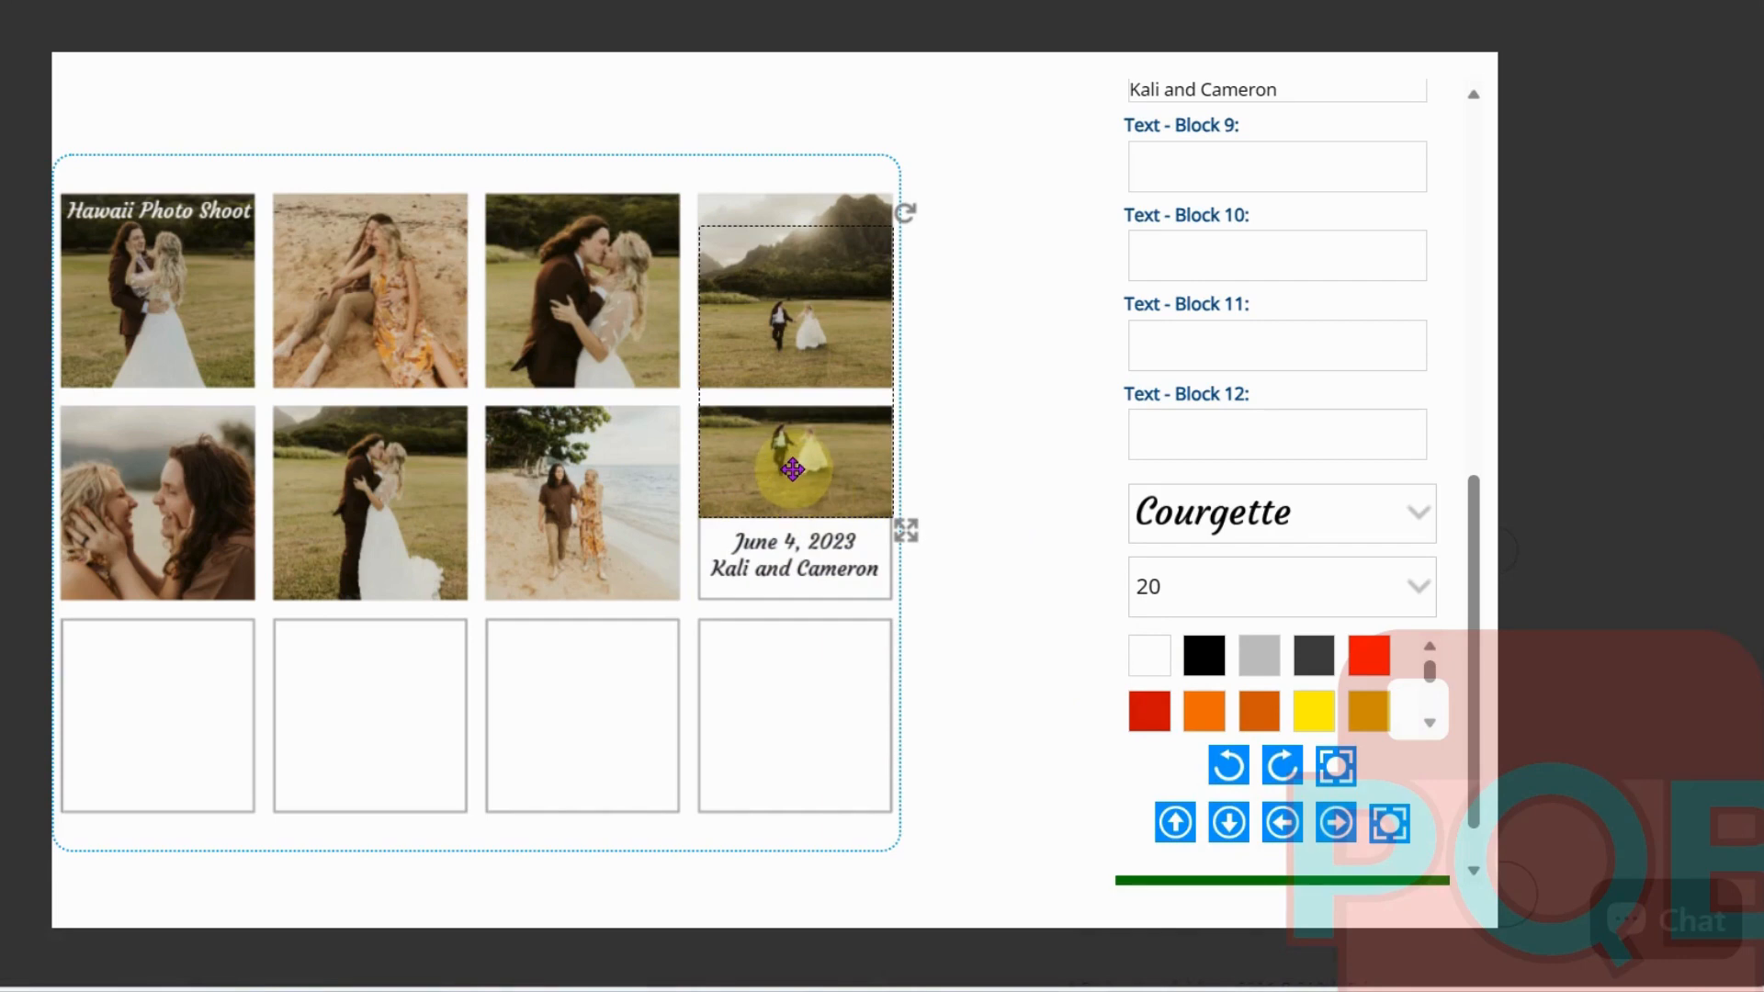
{"action": "left_click_drag", "start_coordinate": [795, 474], "coordinate": [833, 451]}
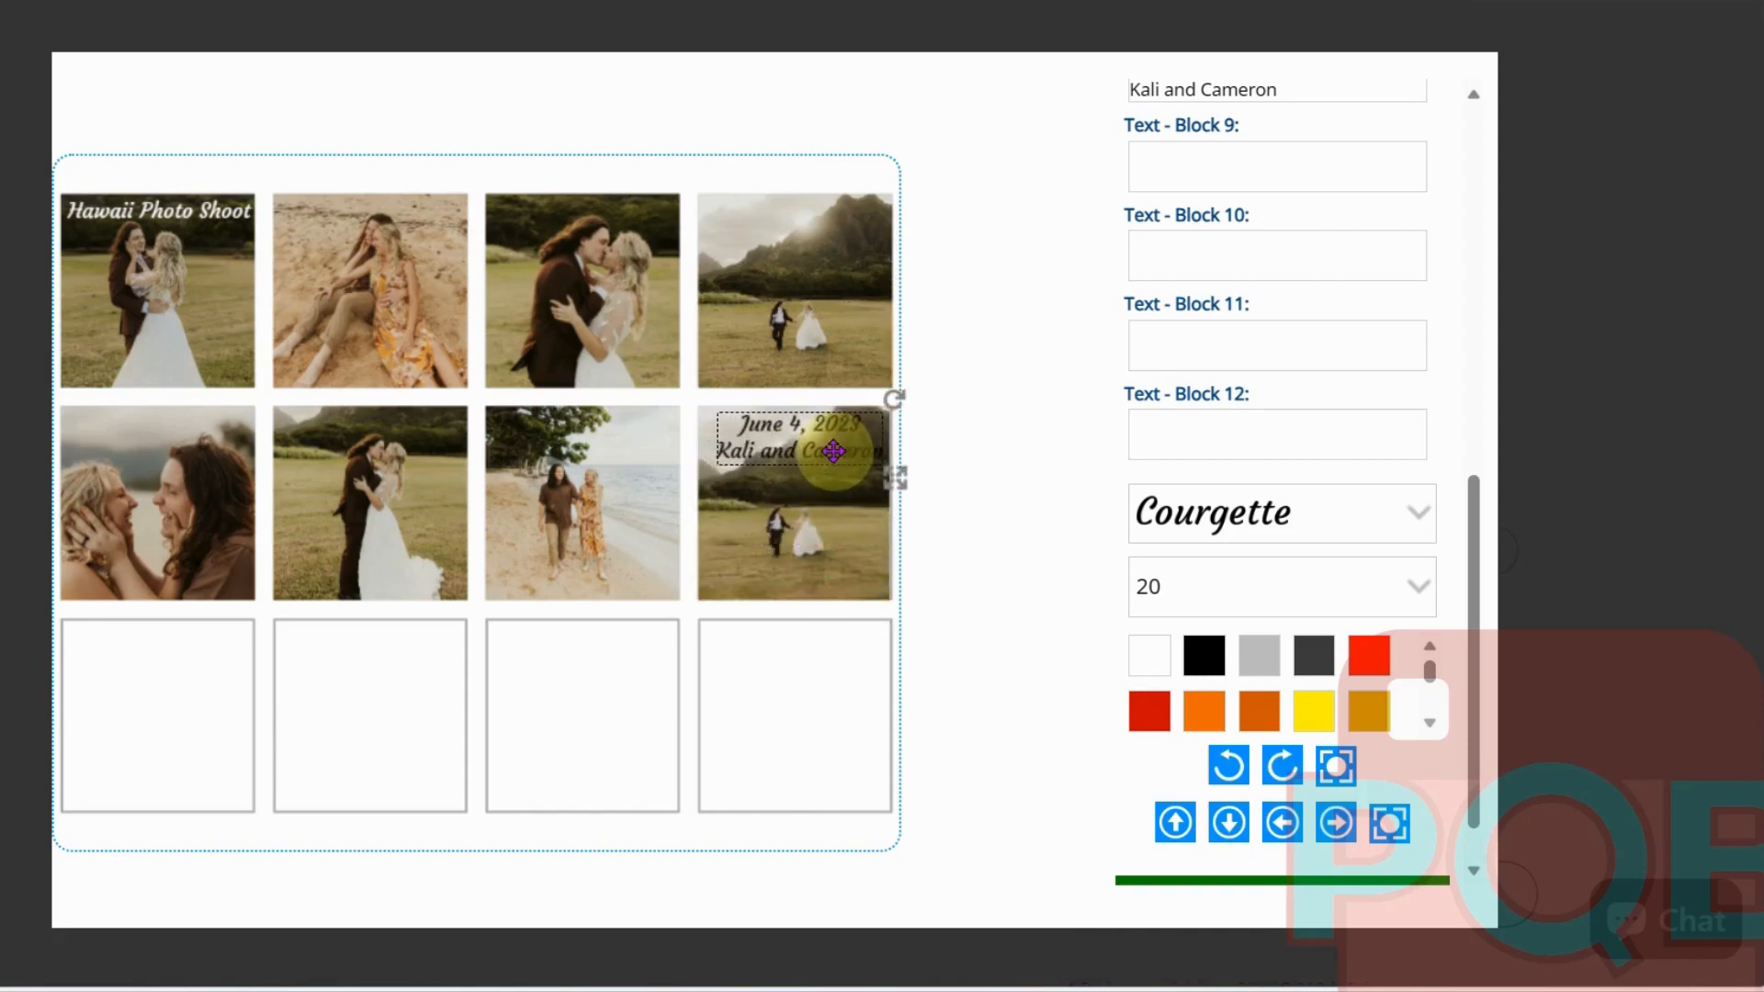
{"action": "left_click", "coordinate": [1148, 658]}
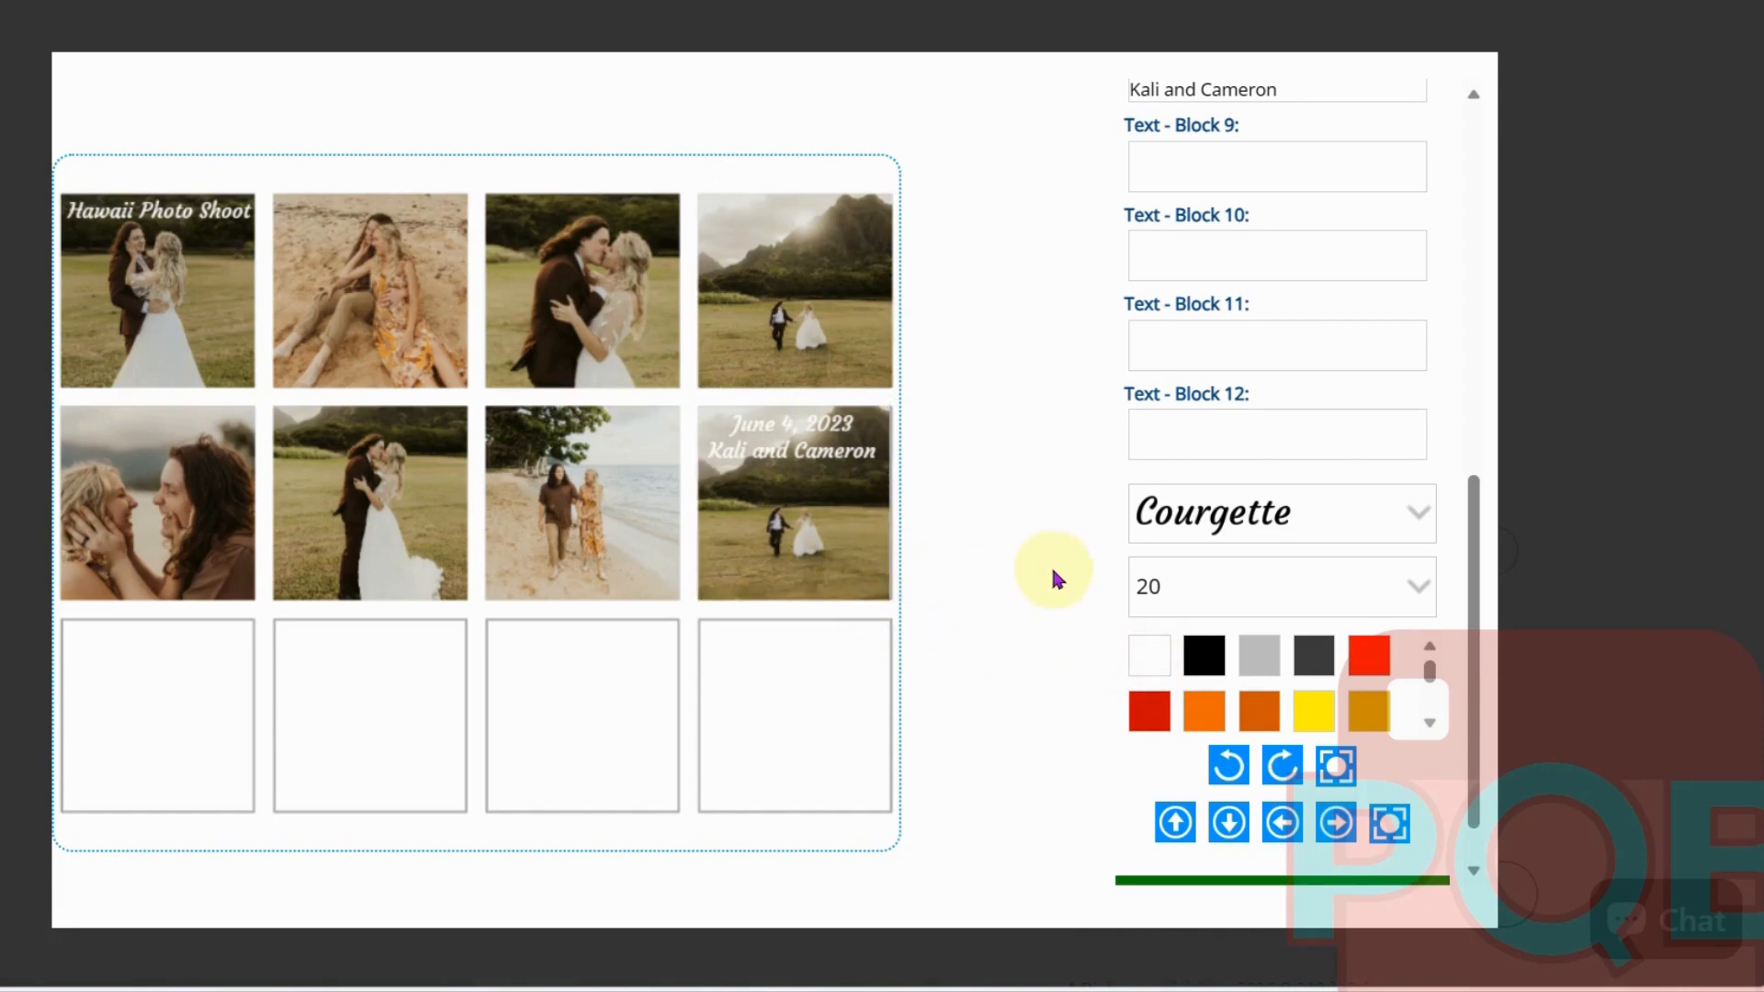
Add the finished design to the cart, approving the online proof and copyright permission
{"action": "scroll", "coordinate": [1479, 579], "scroll_direction": "down", "scroll_amount": 2}
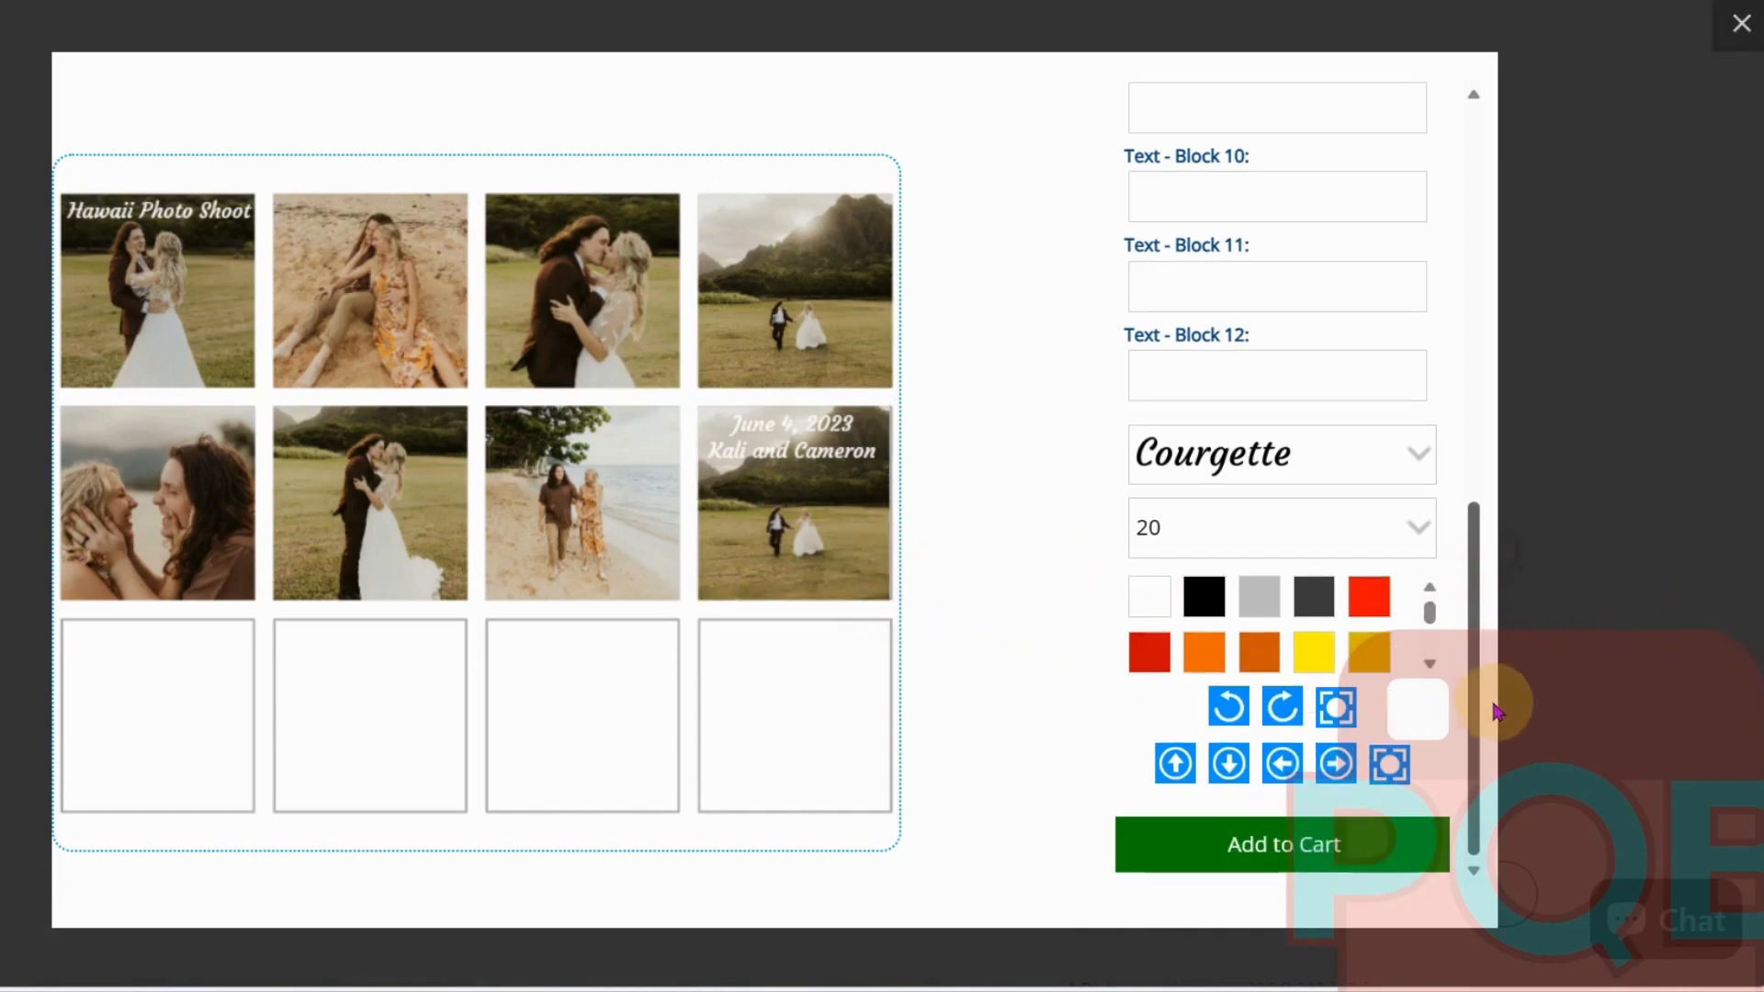
{"action": "left_click", "coordinate": [1285, 866]}
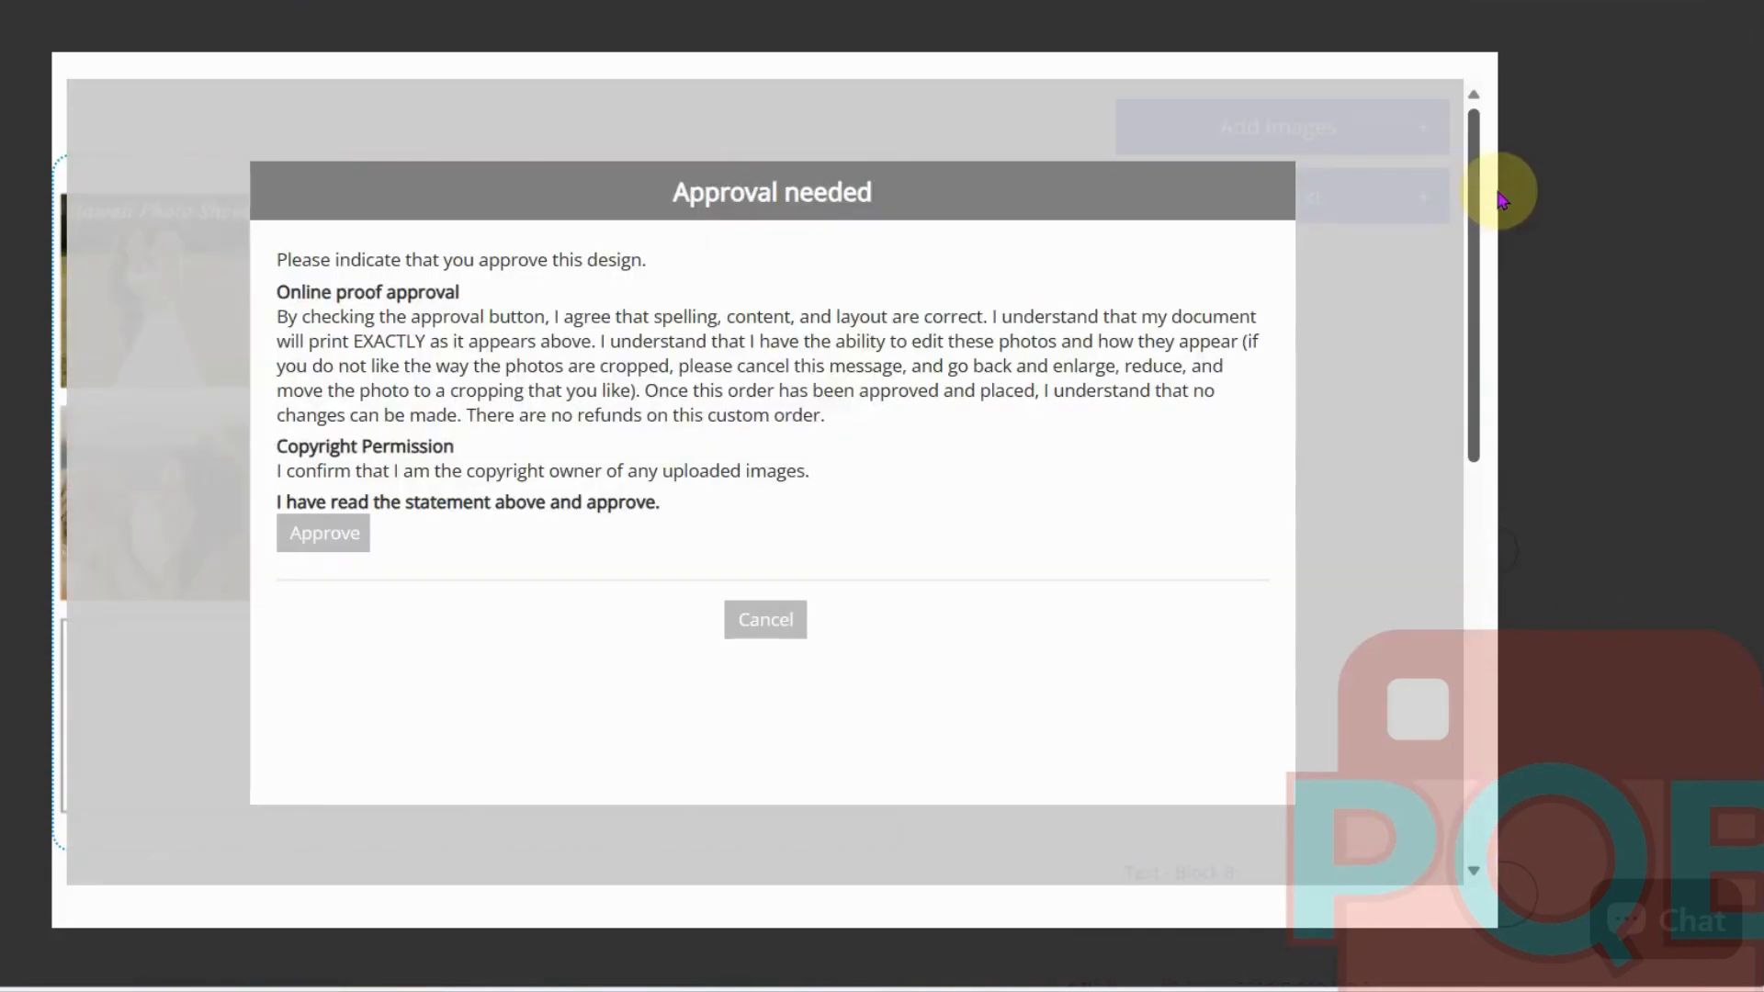
{"action": "left_click_drag", "start_coordinate": [1476, 244], "coordinate": [1470, 669]}
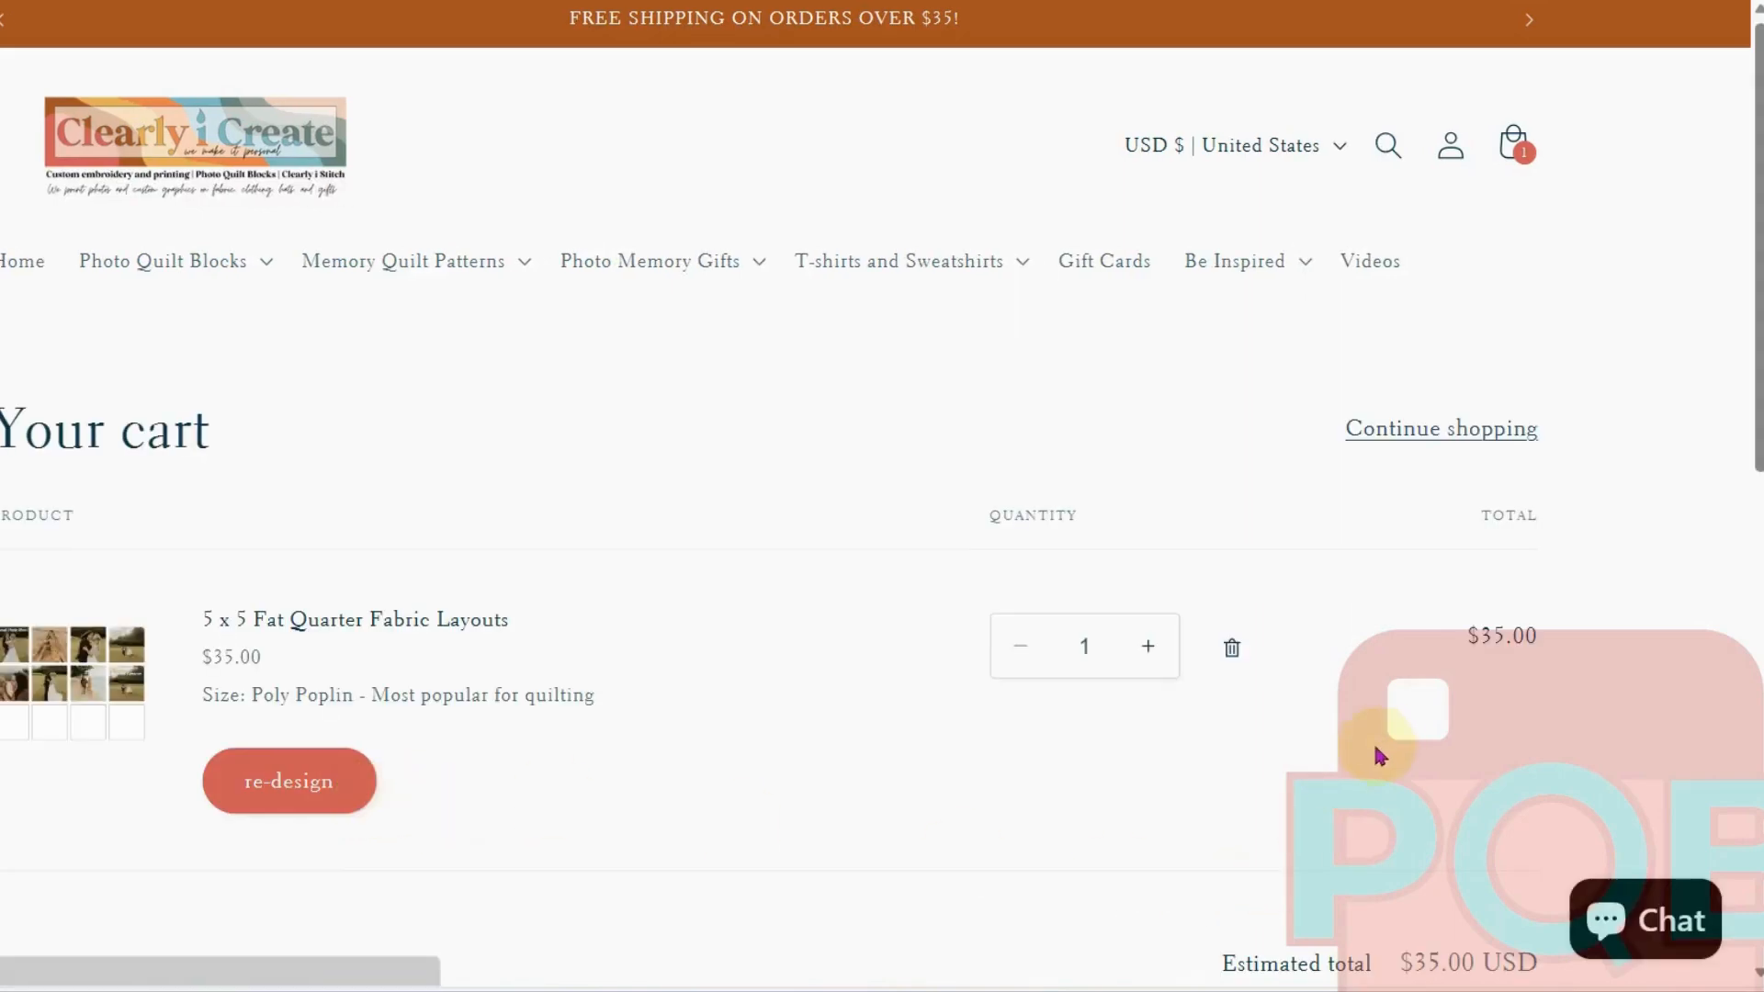
{"action": "scroll", "coordinate": [1372, 740], "scroll_direction": "down", "scroll_amount": 6}
{"action": "scroll", "coordinate": [775, 764], "scroll_direction": "up", "scroll_amount": 6}
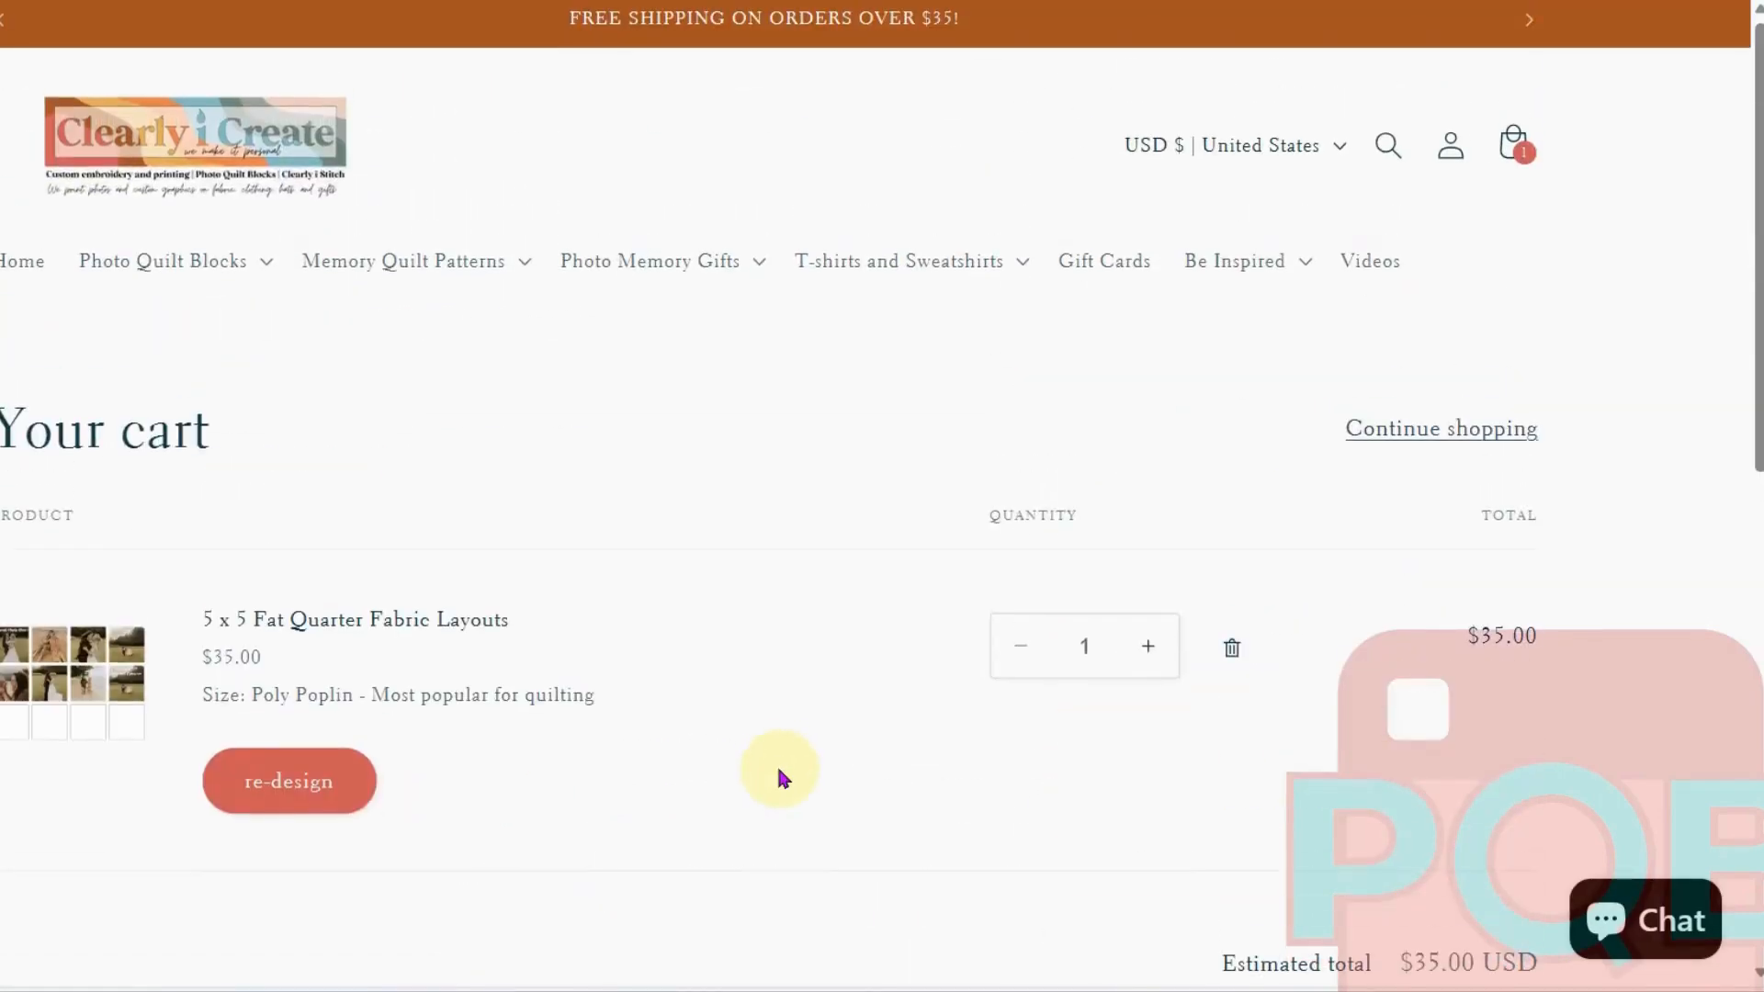